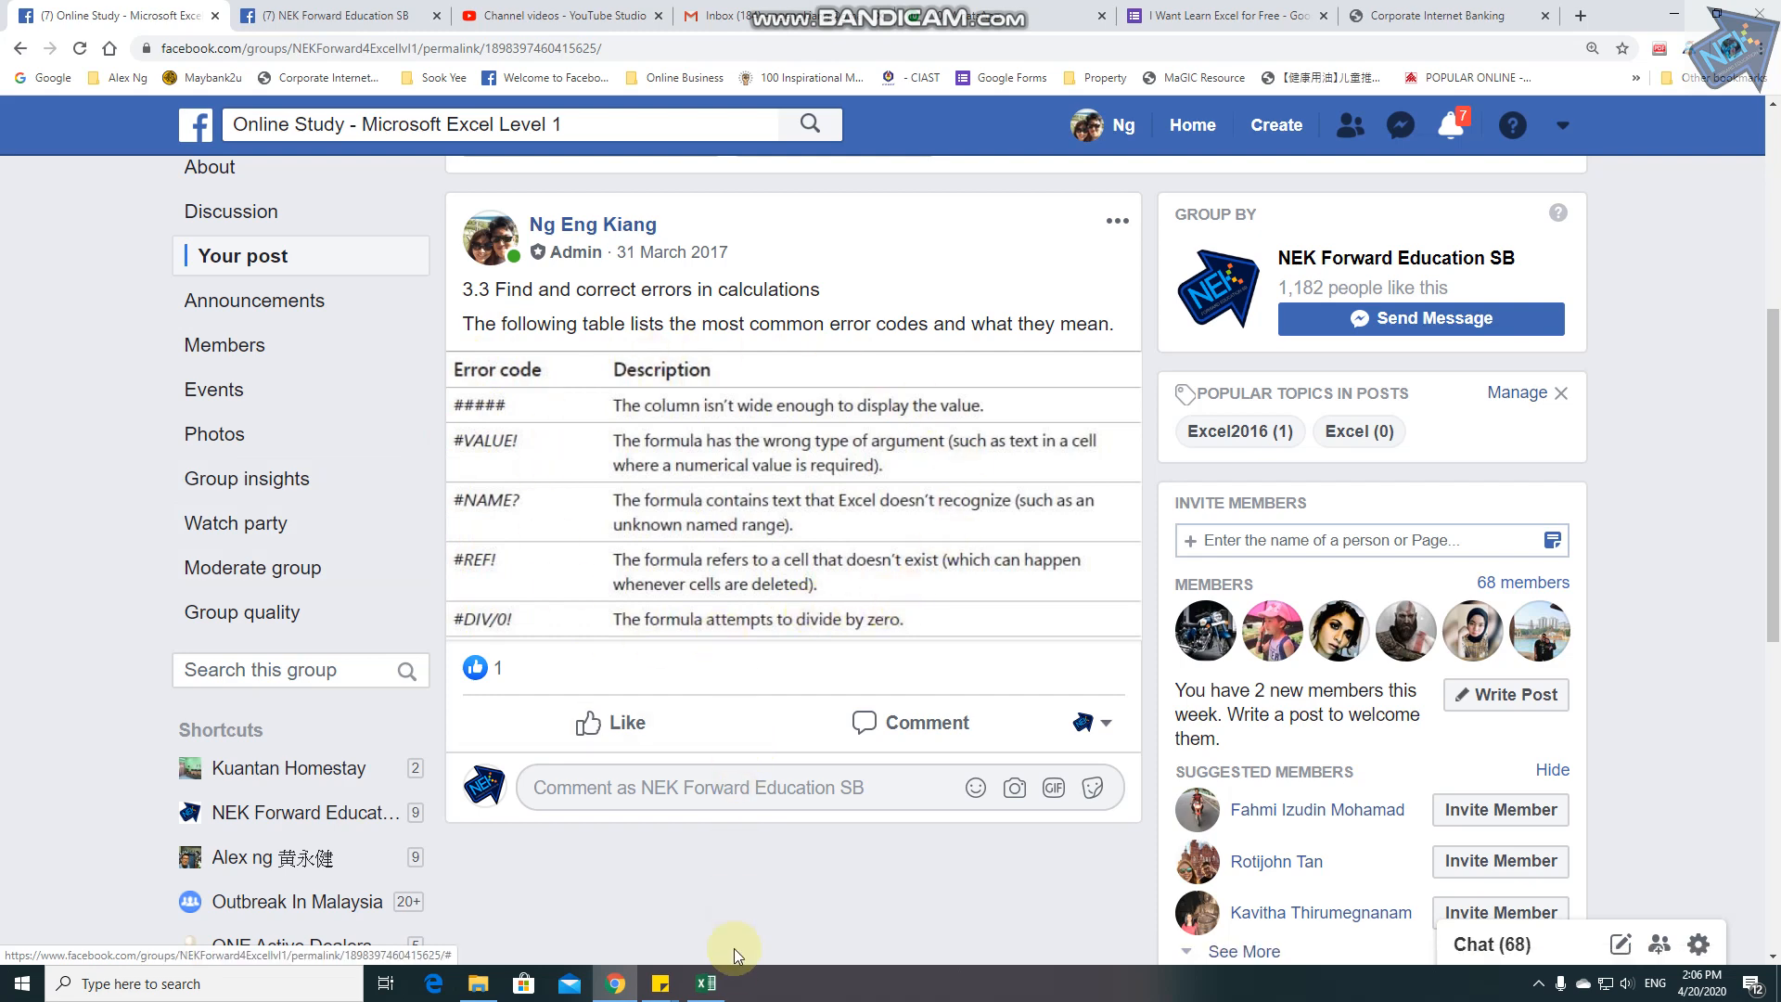
Step: Switch to the Excel workbook and examine cell B2 on the Errors sheet alongside its description in C2
{"action": "left_click", "coordinate": [711, 985]}
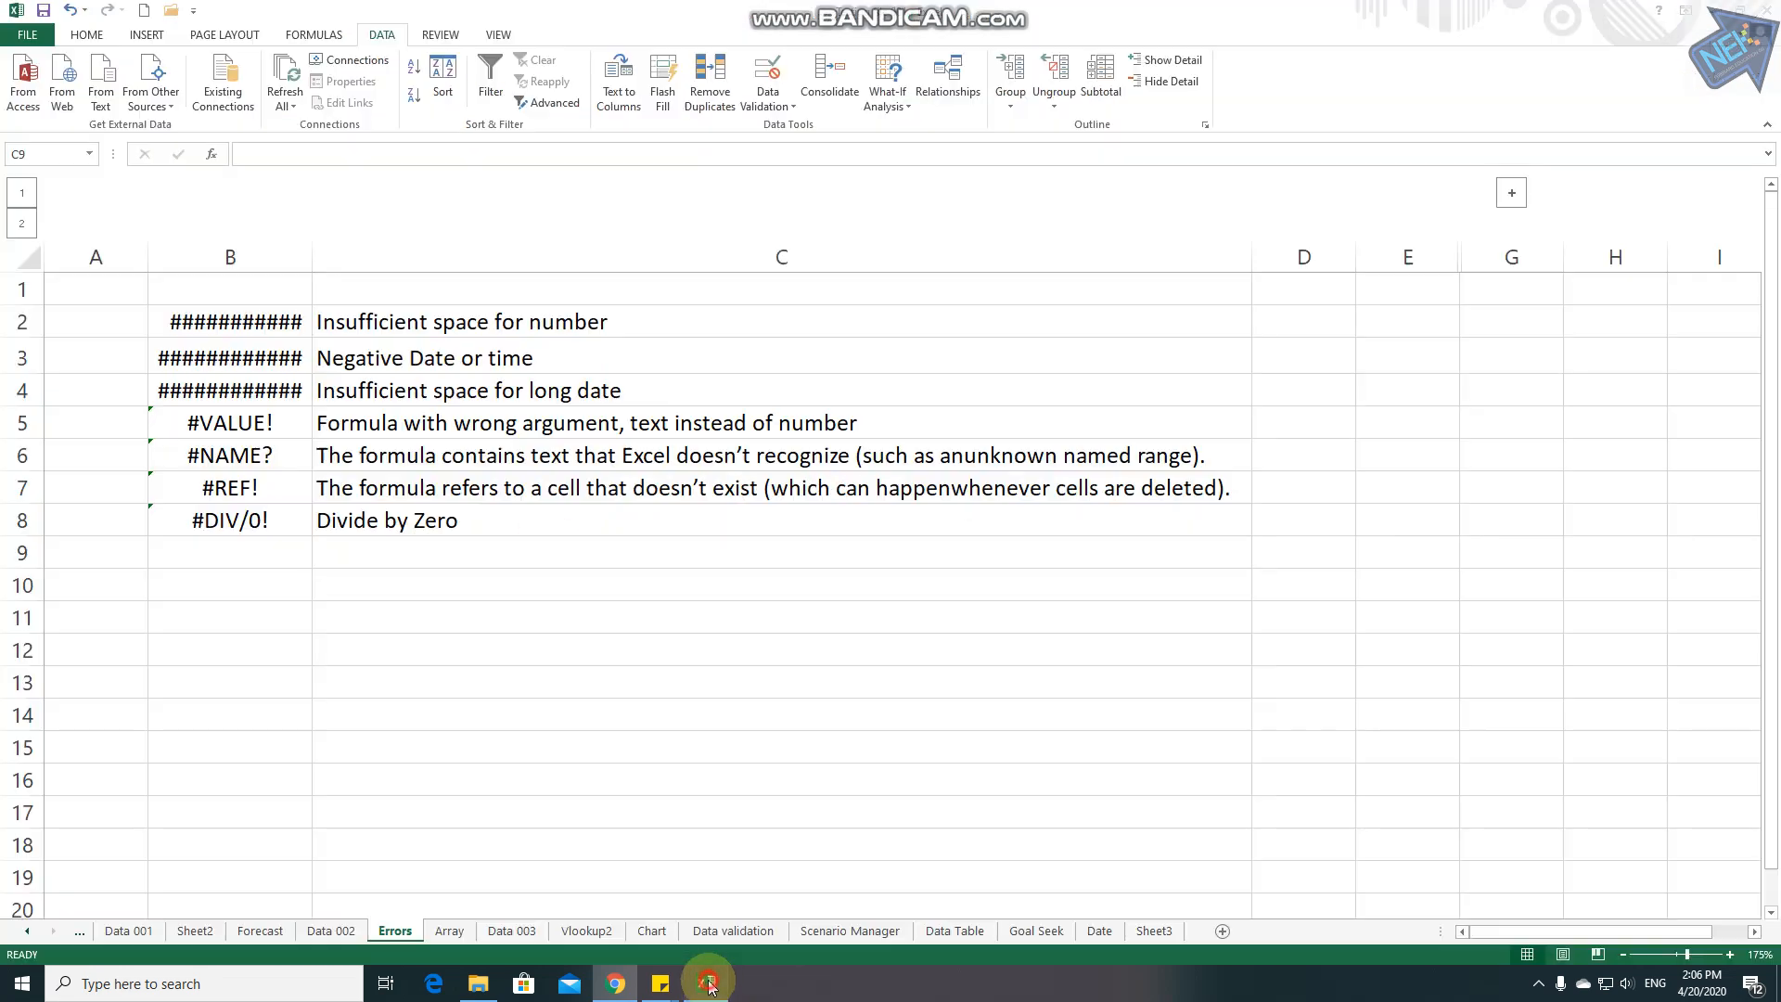
{"action": "left_click", "coordinate": [849, 549]}
{"action": "left_click", "coordinate": [705, 330]}
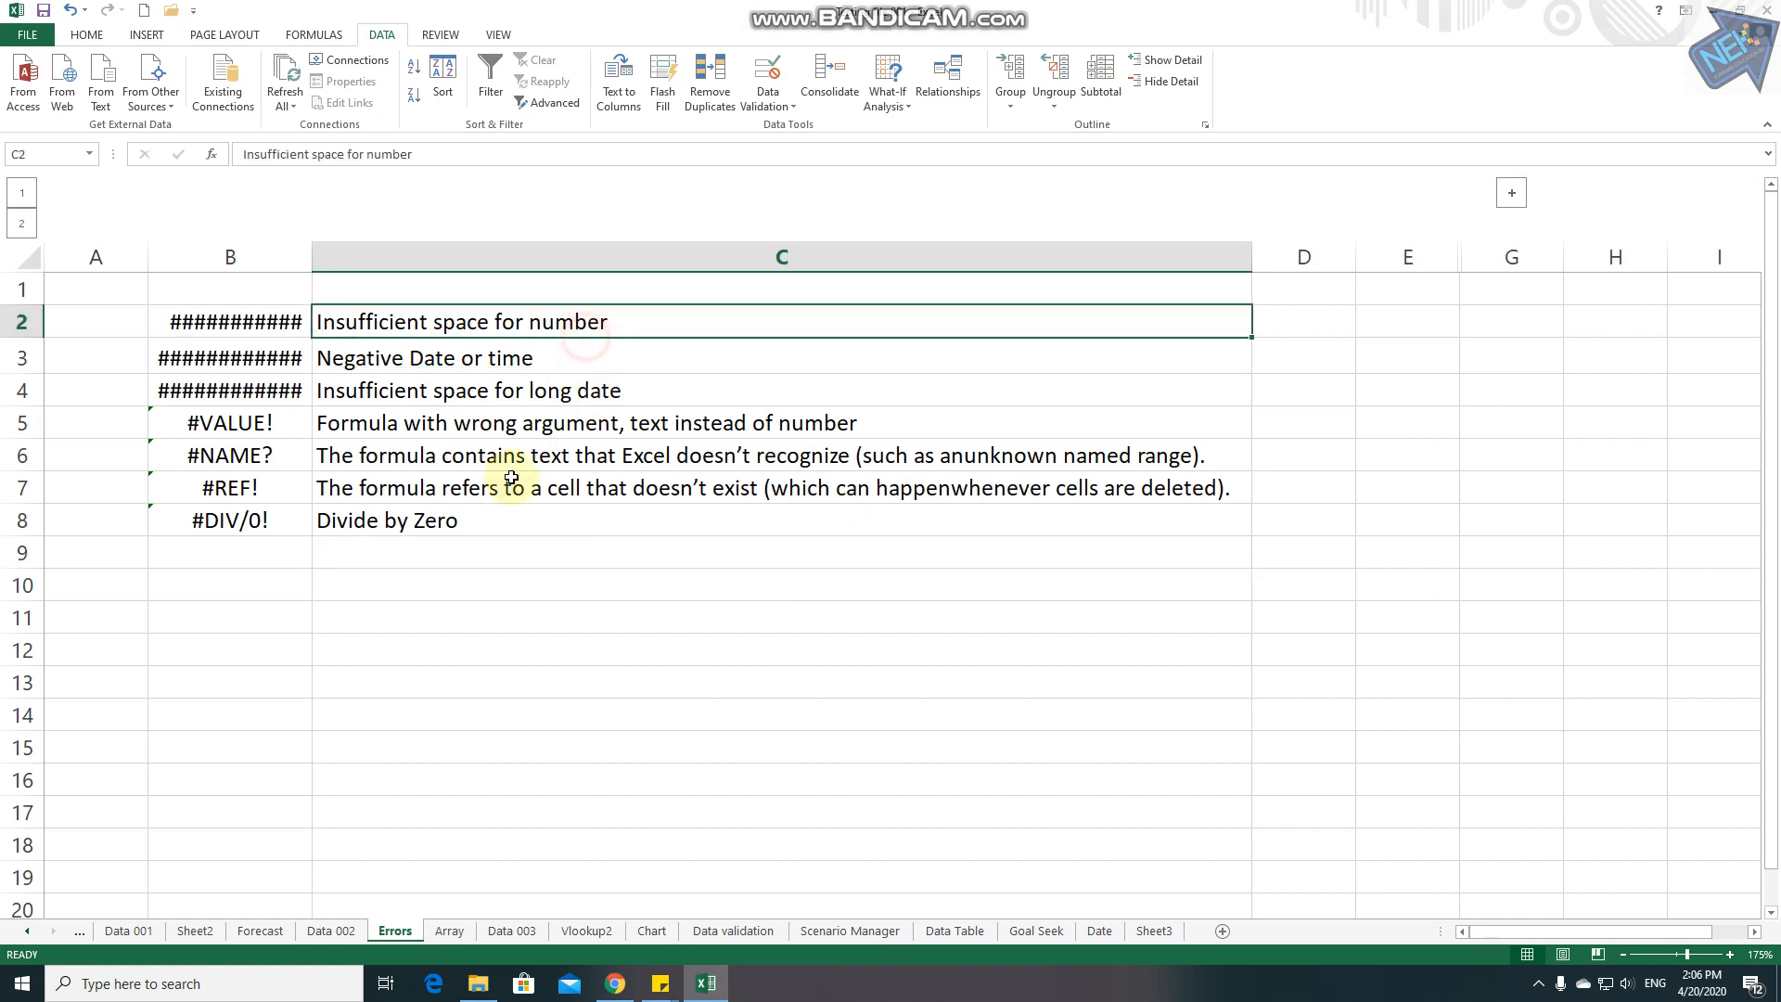
{"action": "left_click", "coordinate": [405, 524]}
{"action": "left_click", "coordinate": [223, 318]}
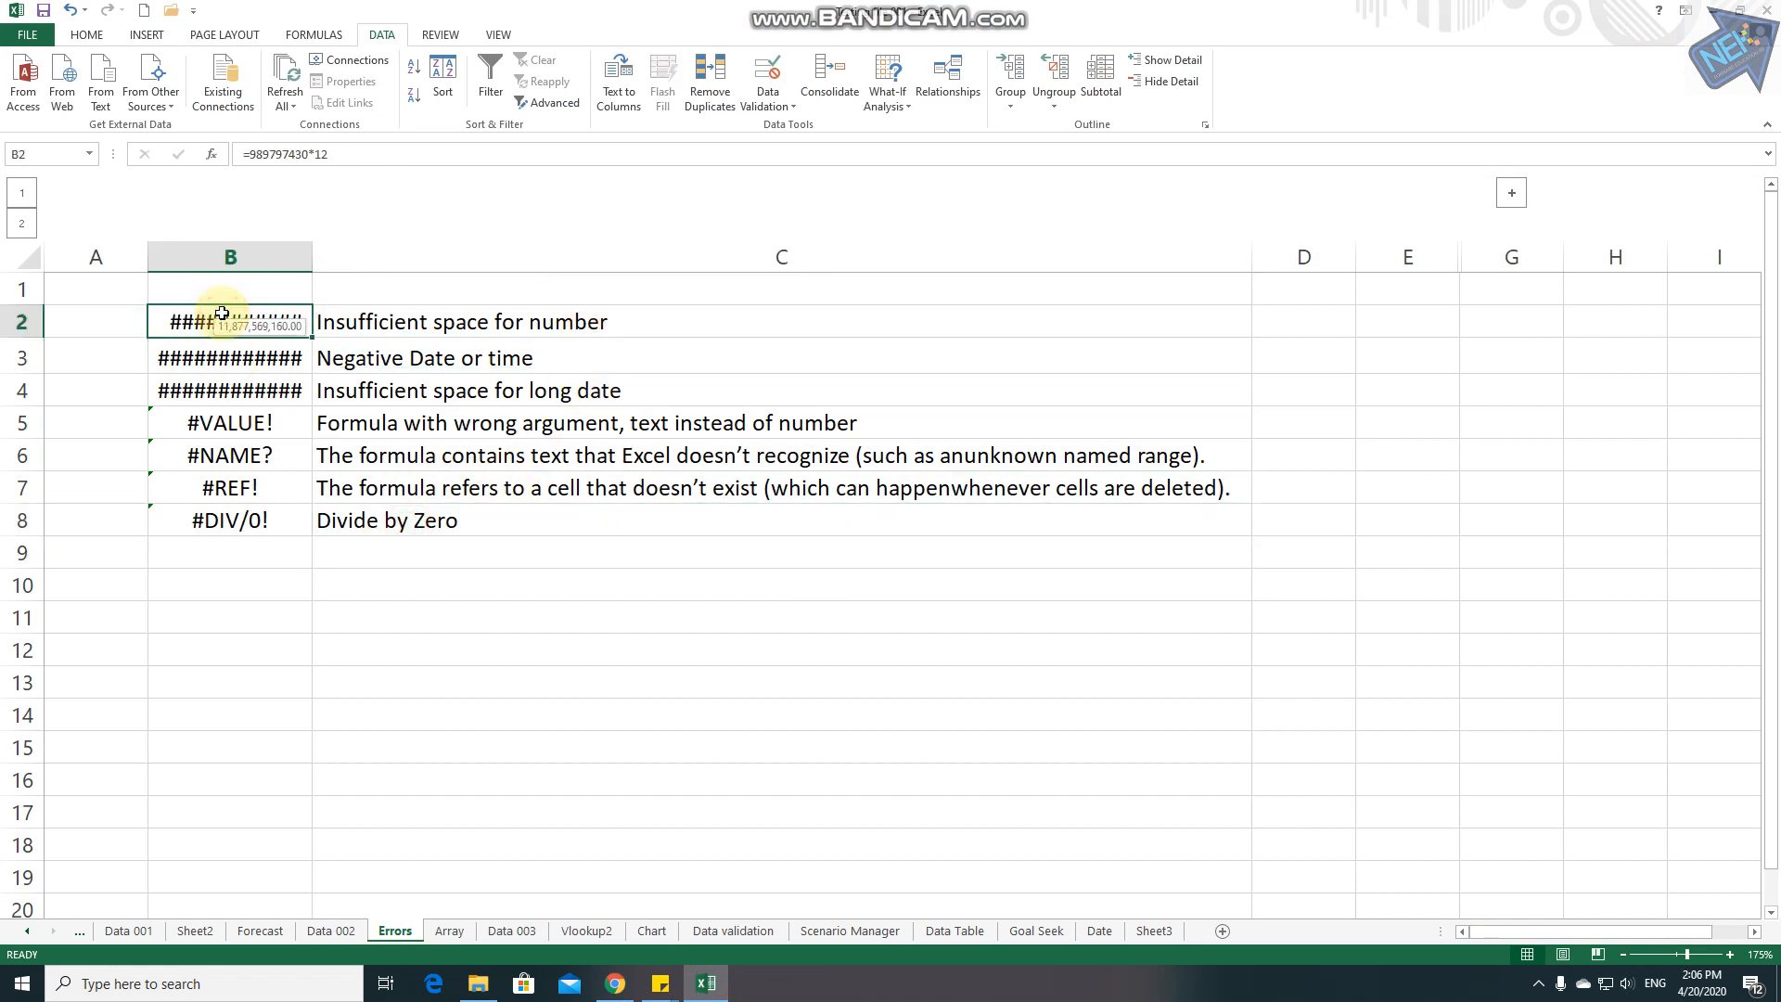
{"action": "left_click", "coordinate": [327, 324]}
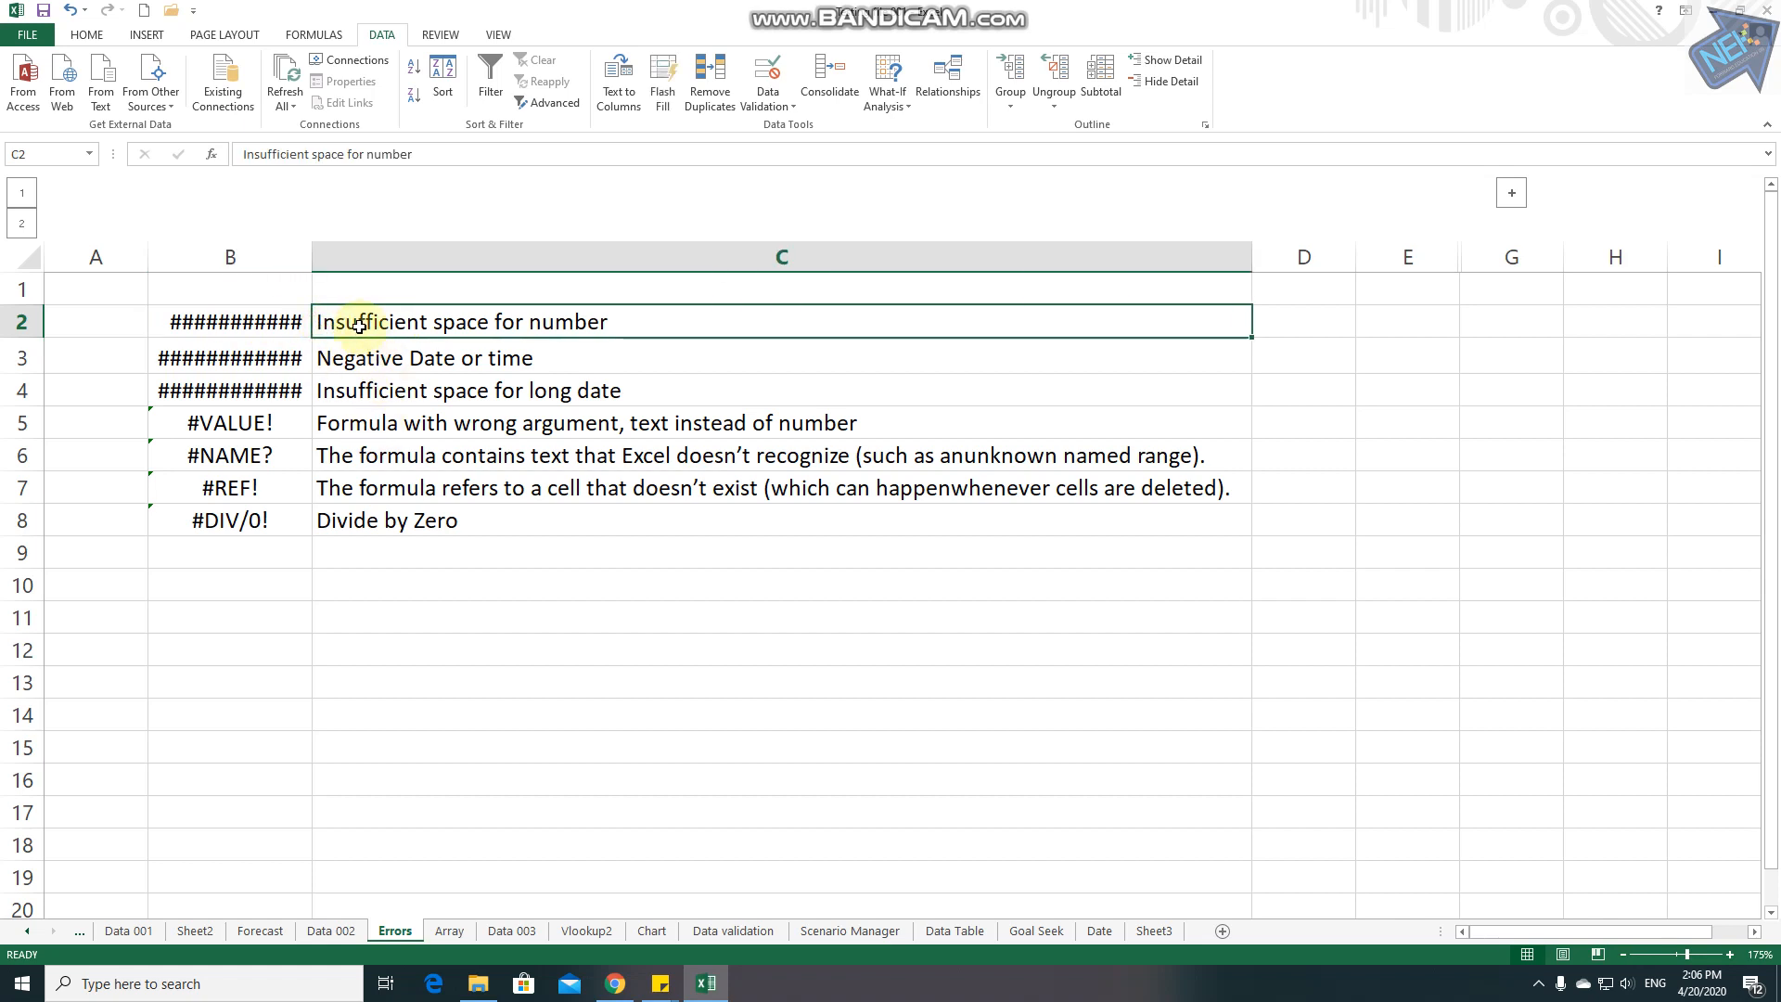
Step: AutoFit column B to its contents, narrow it to about its earlier width, and AutoFit it again
{"action": "double_click", "coordinate": [311, 257]}
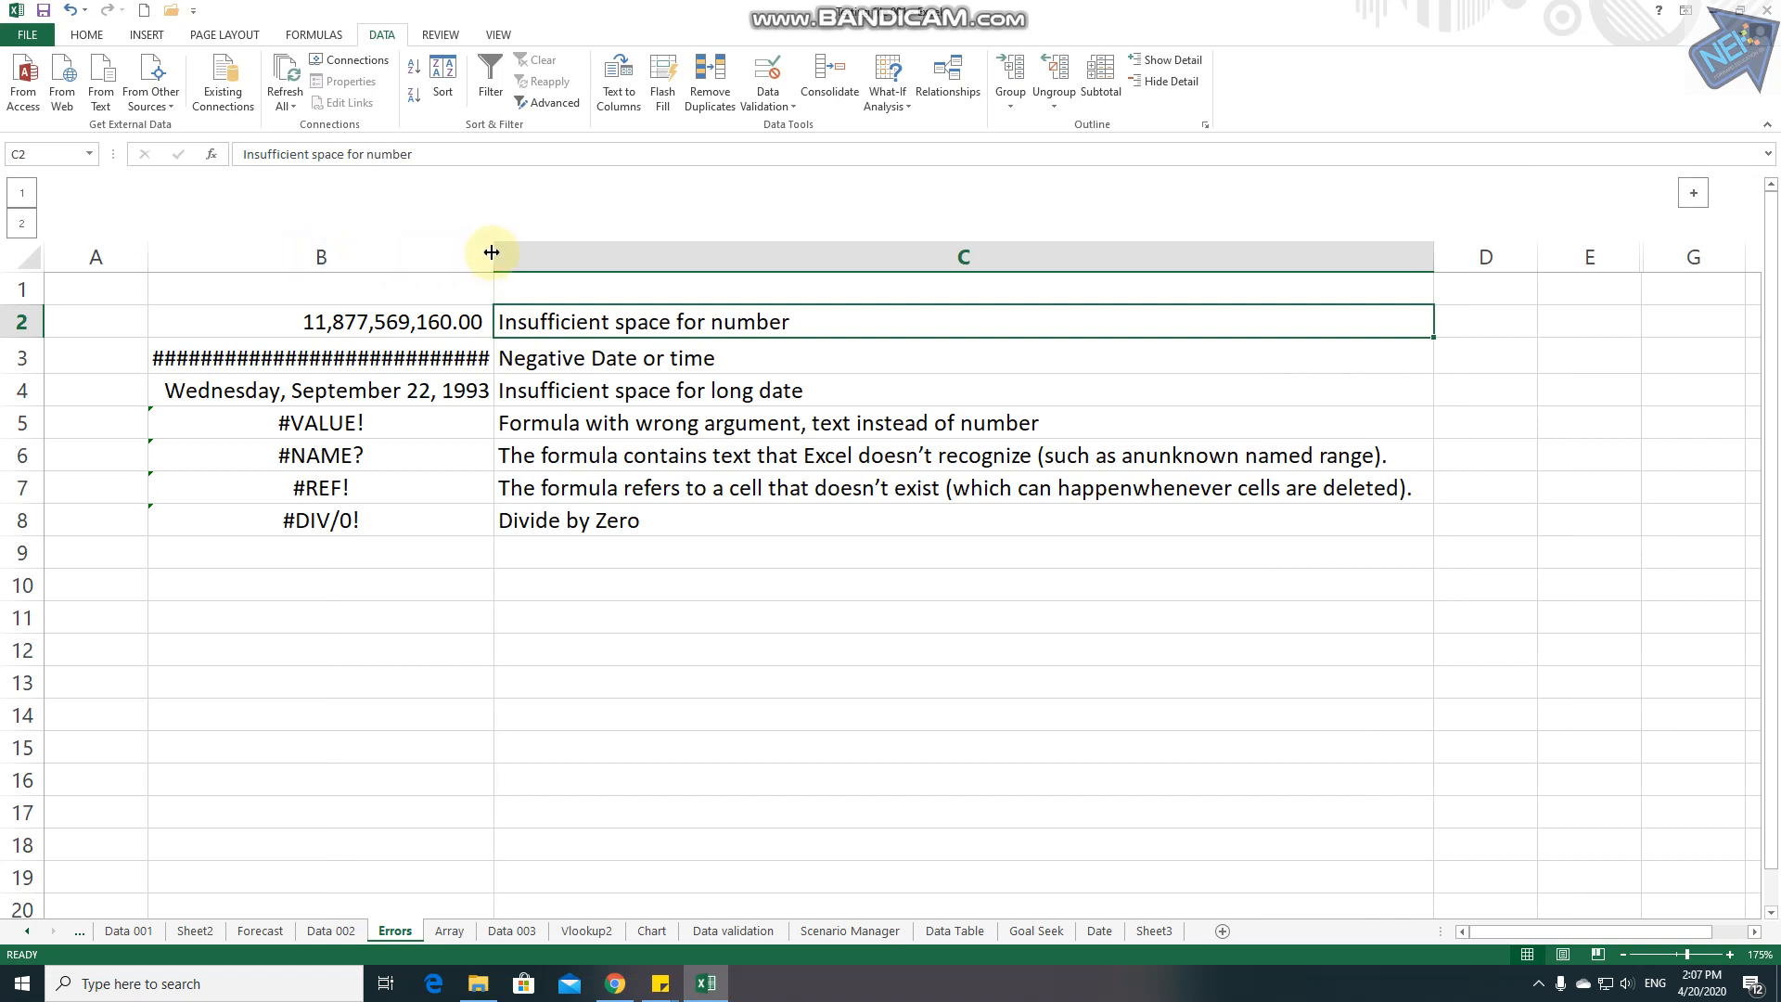
{"action": "left_click_drag", "start_coordinate": [492, 252], "coordinate": [293, 269]}
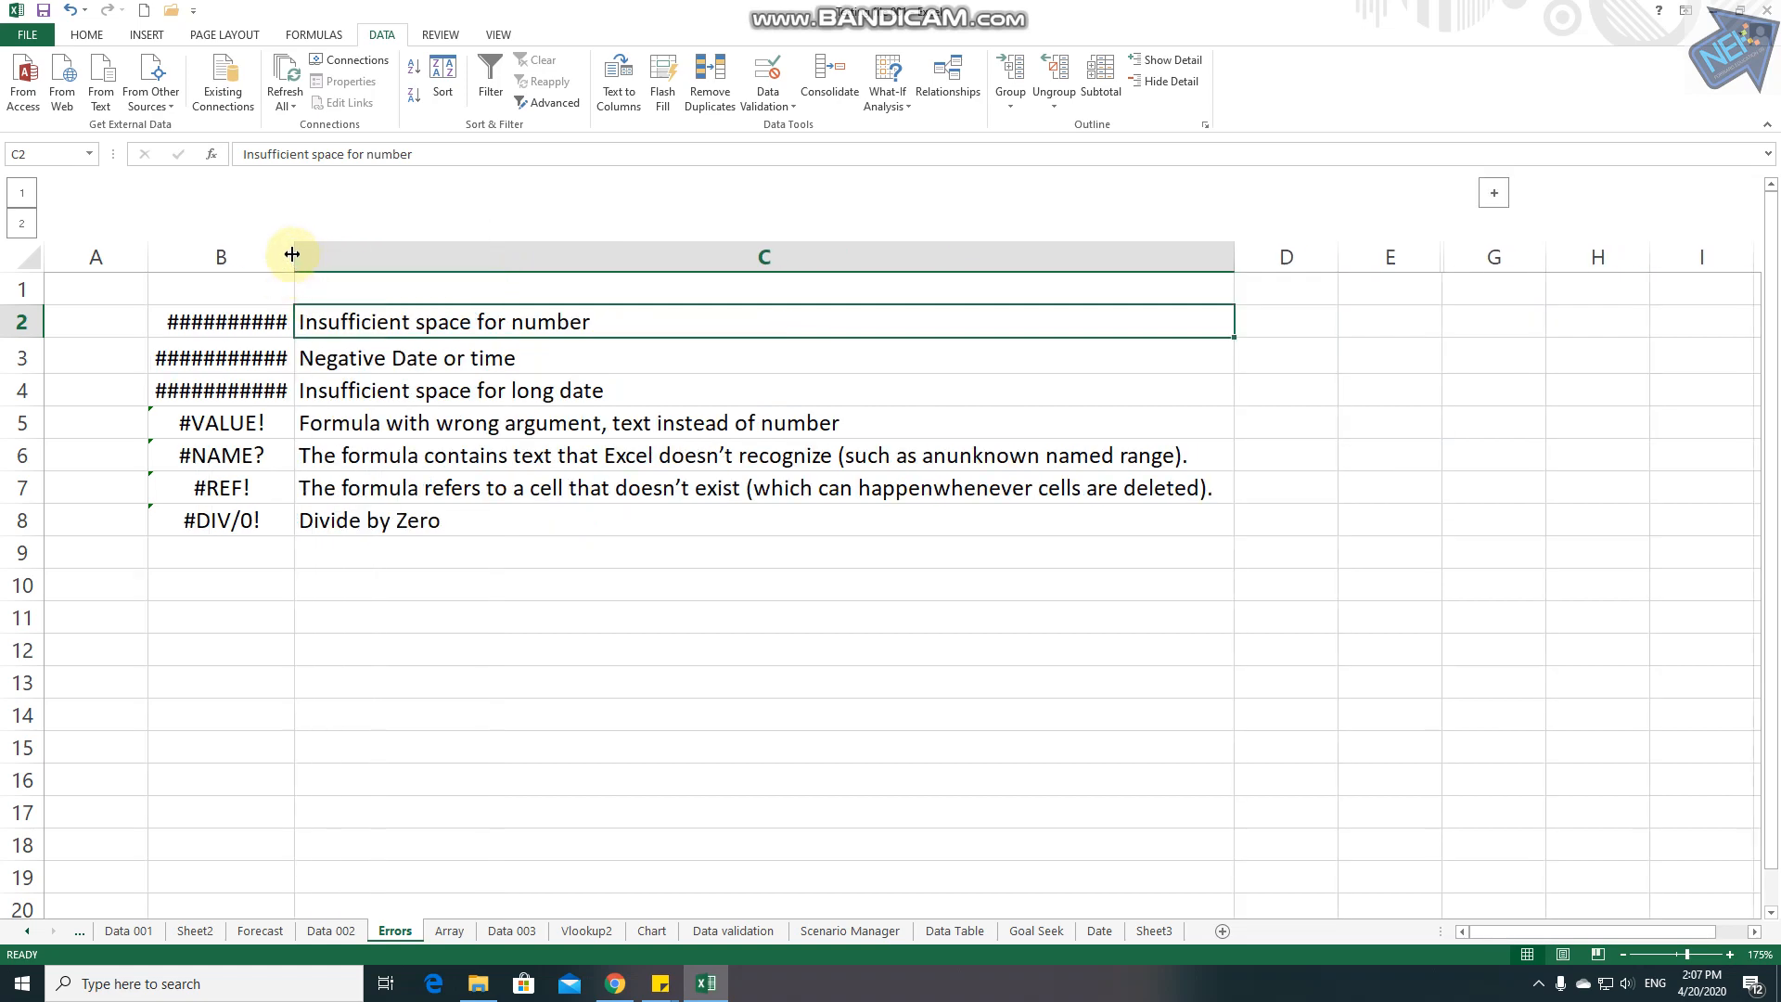
{"action": "double_click", "coordinate": [293, 253]}
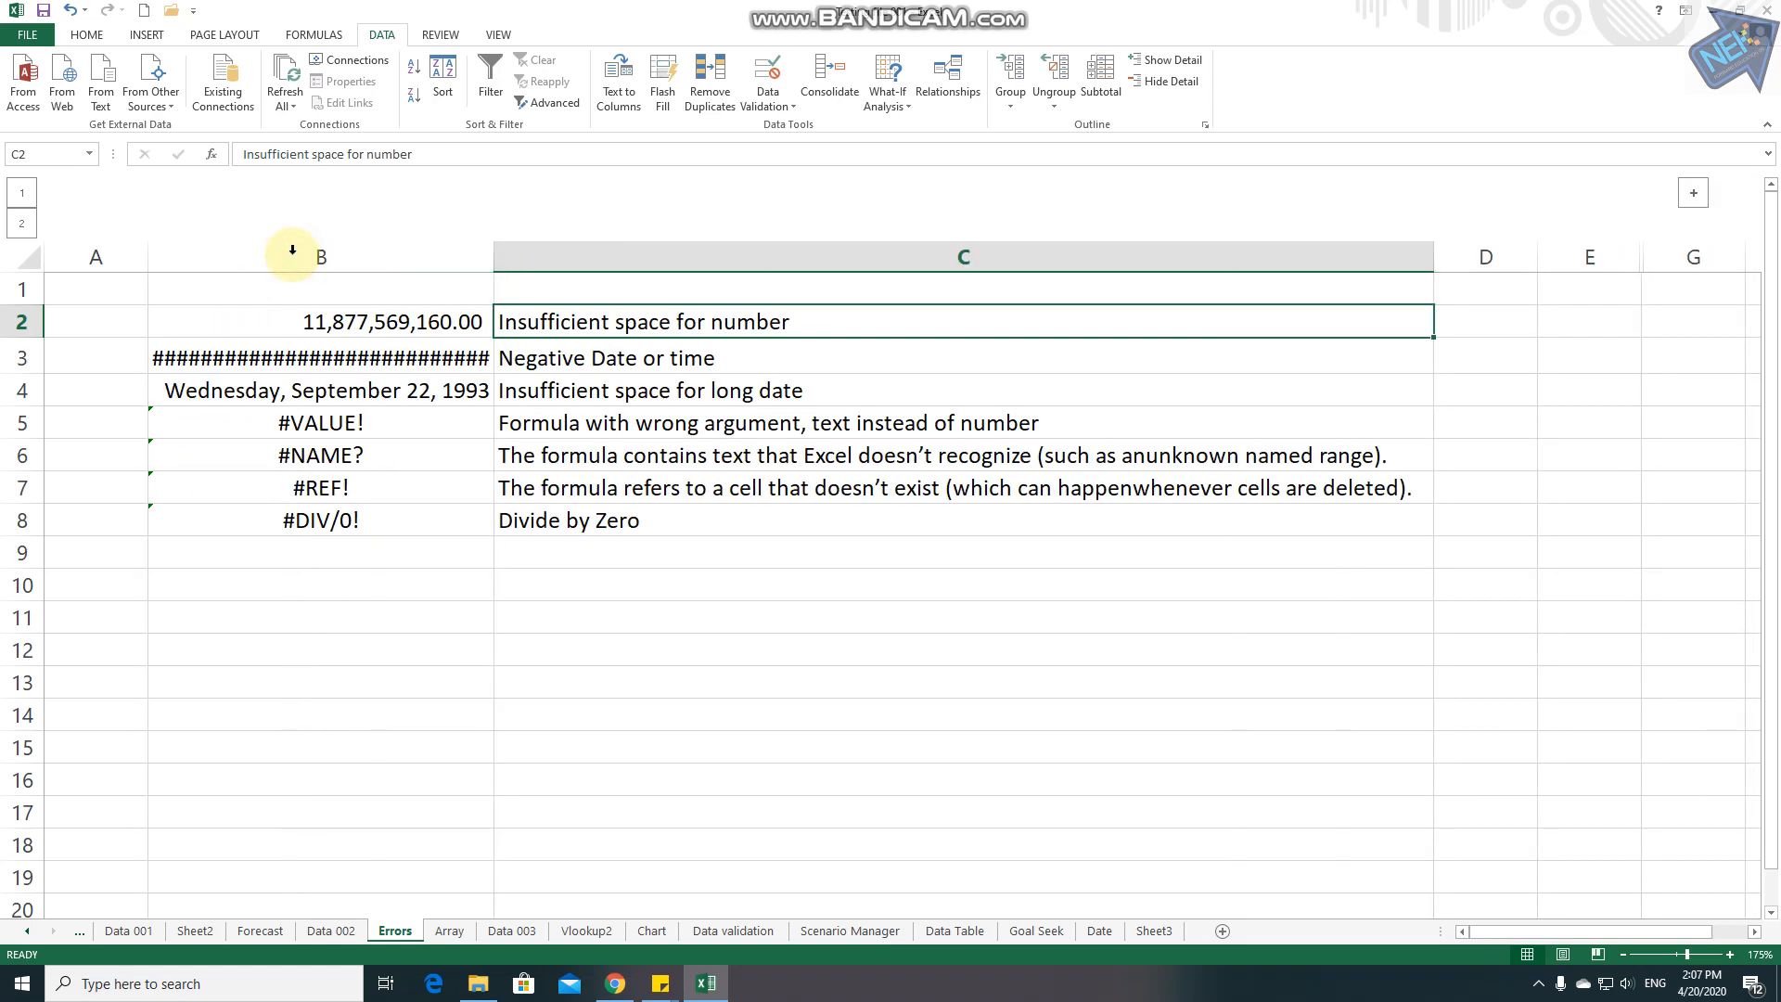
Step: Examine the negative date entry in B3 and compare it with its description in C3
{"action": "left_click", "coordinate": [409, 256]}
{"action": "left_click", "coordinate": [407, 354]}
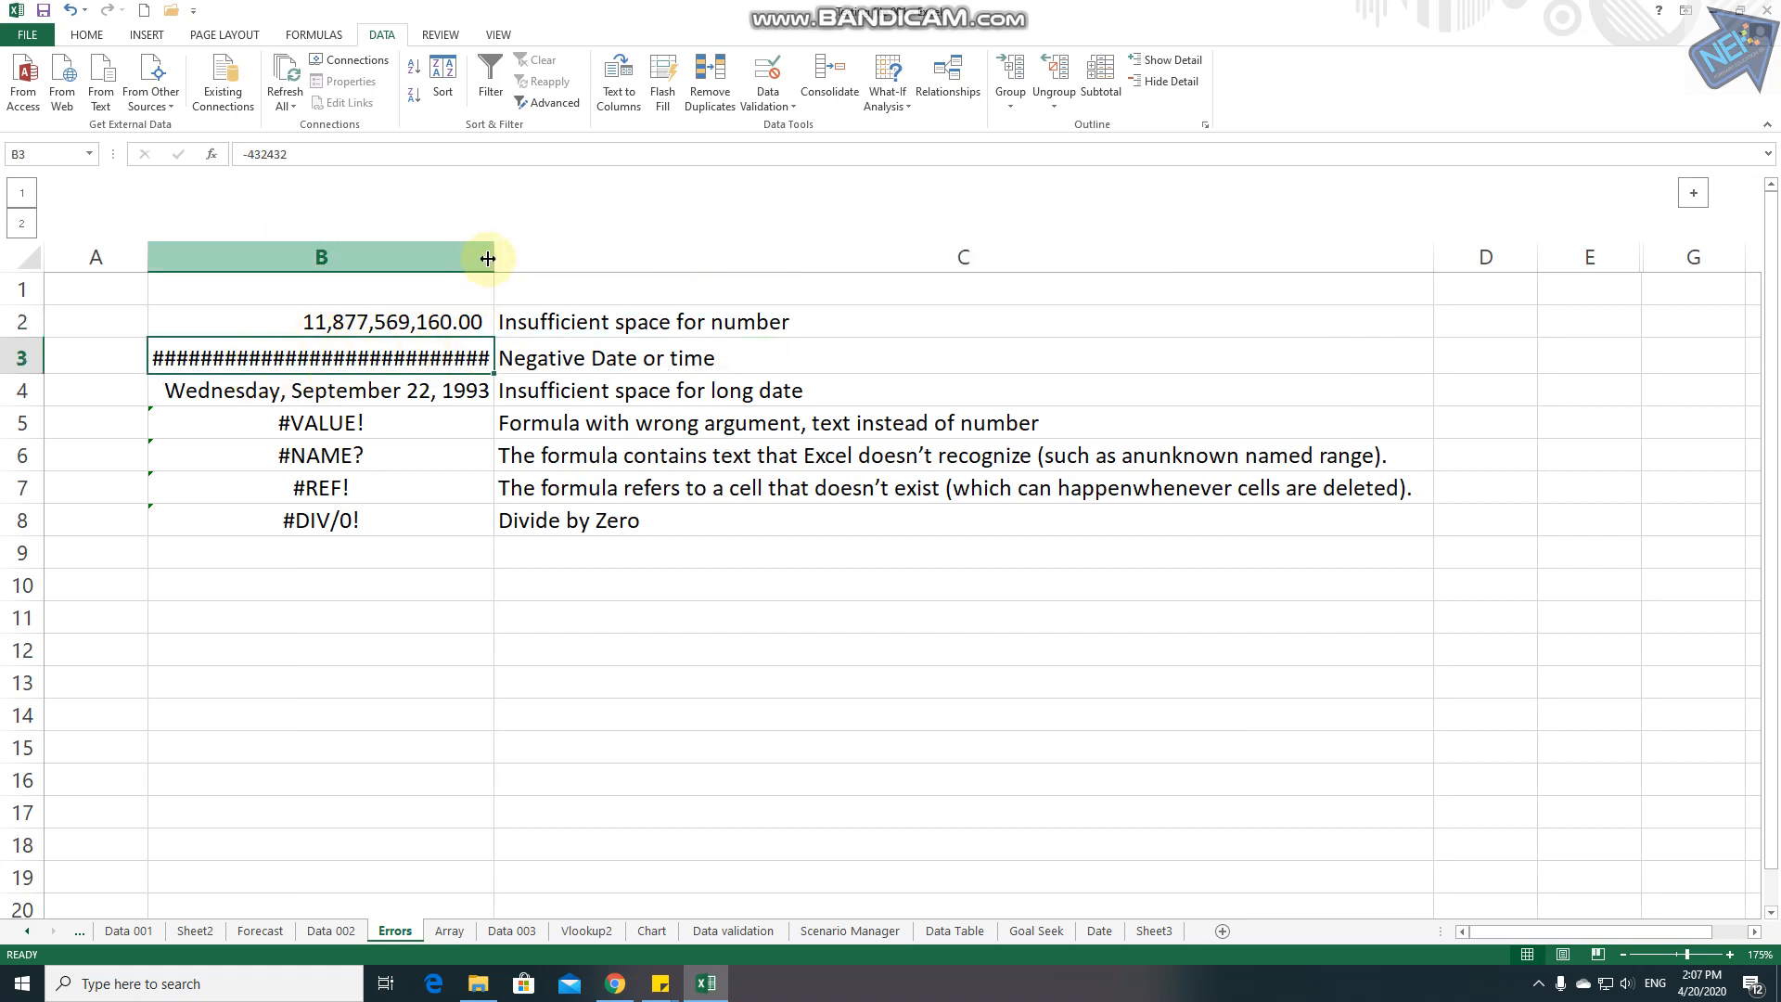
{"action": "left_click", "coordinate": [542, 358]}
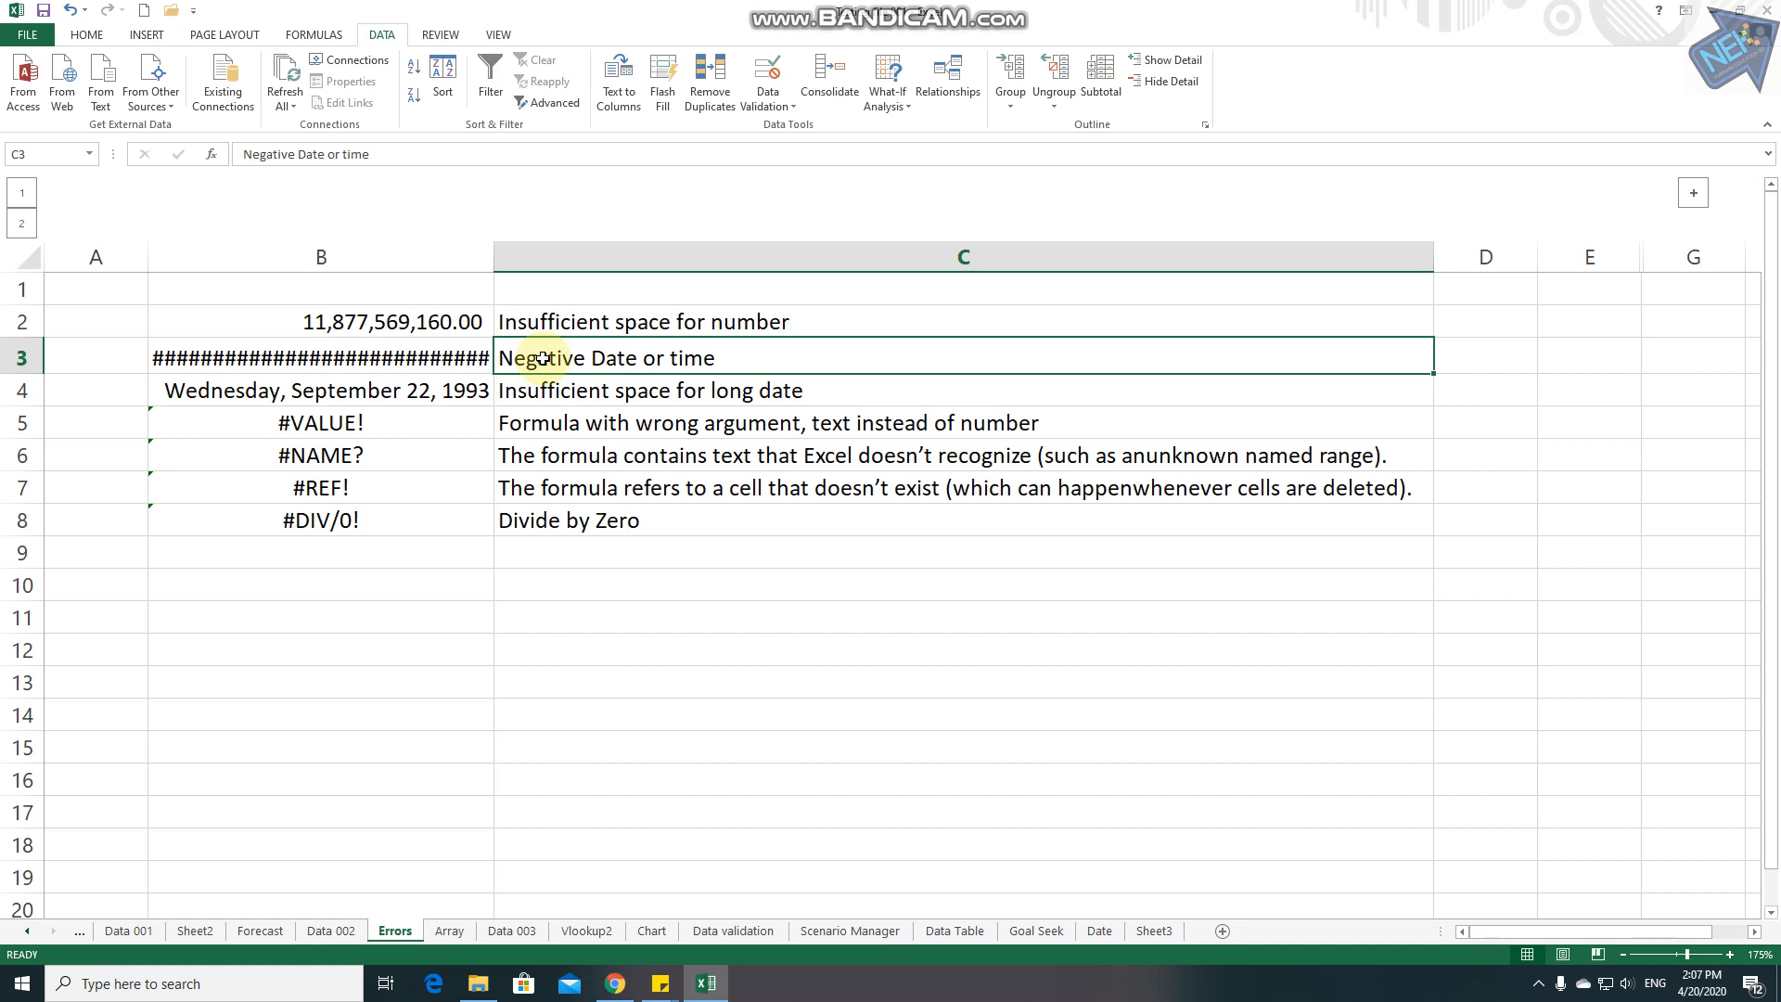
{"action": "left_click", "coordinate": [389, 357]}
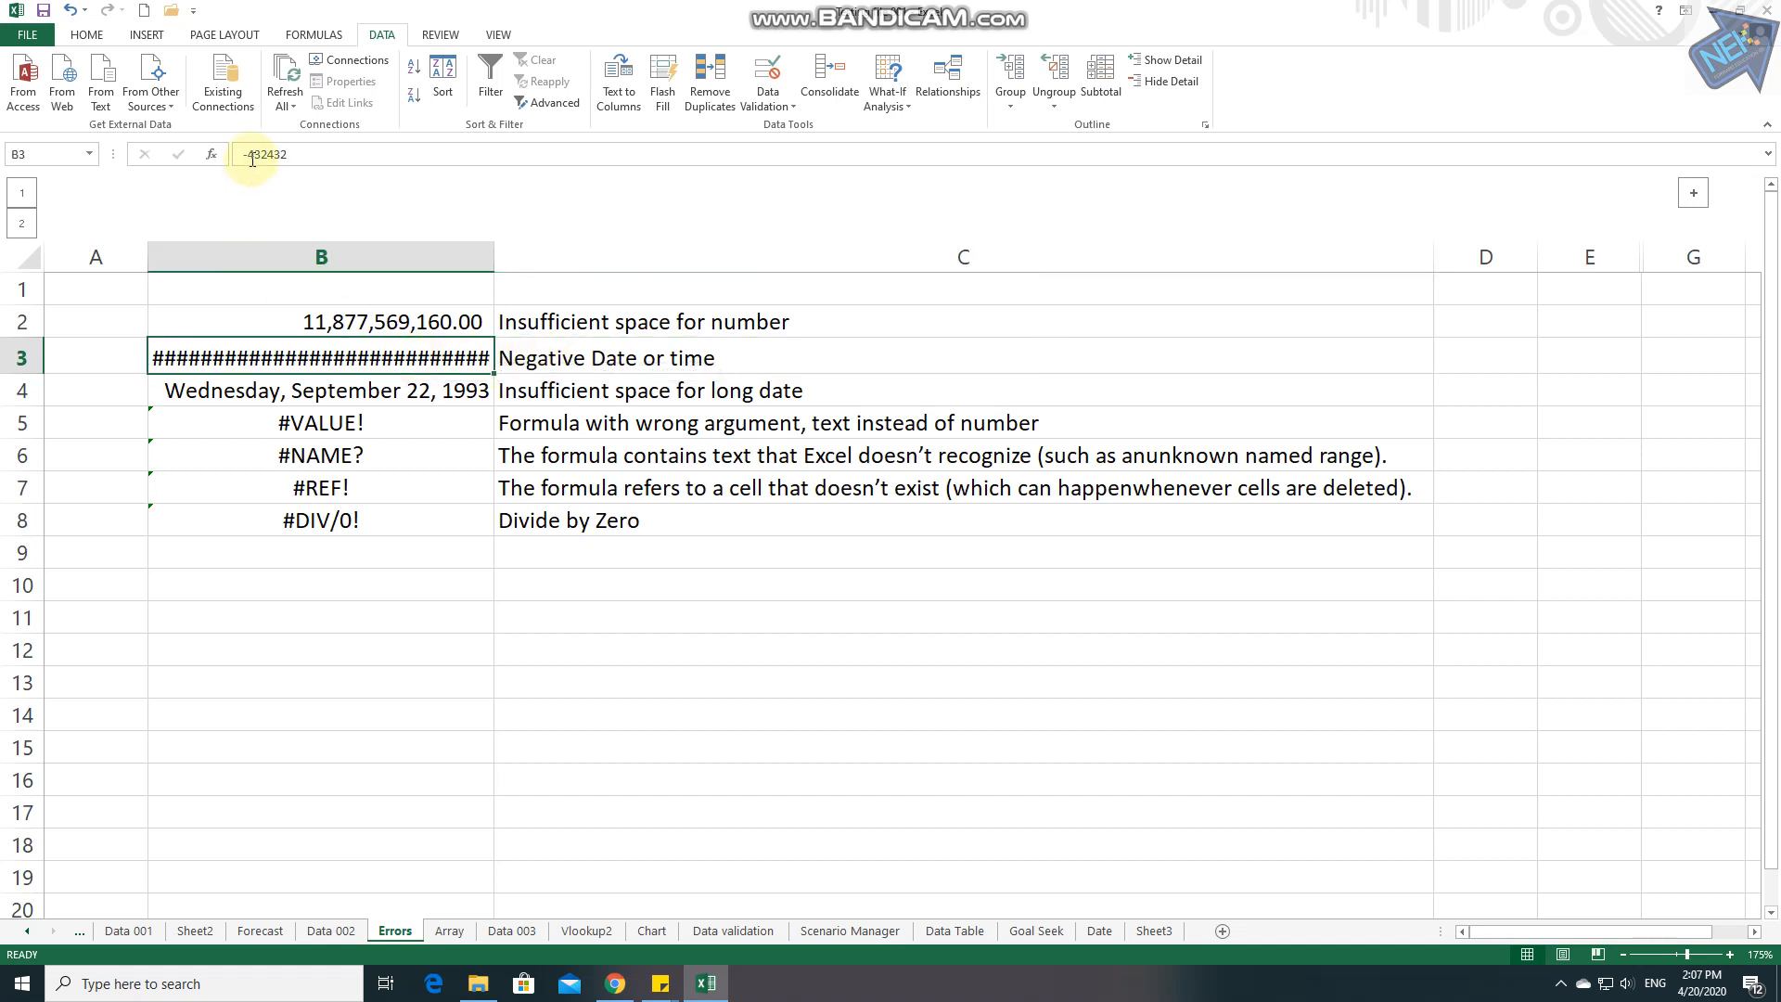
{"action": "left_click", "coordinate": [566, 358]}
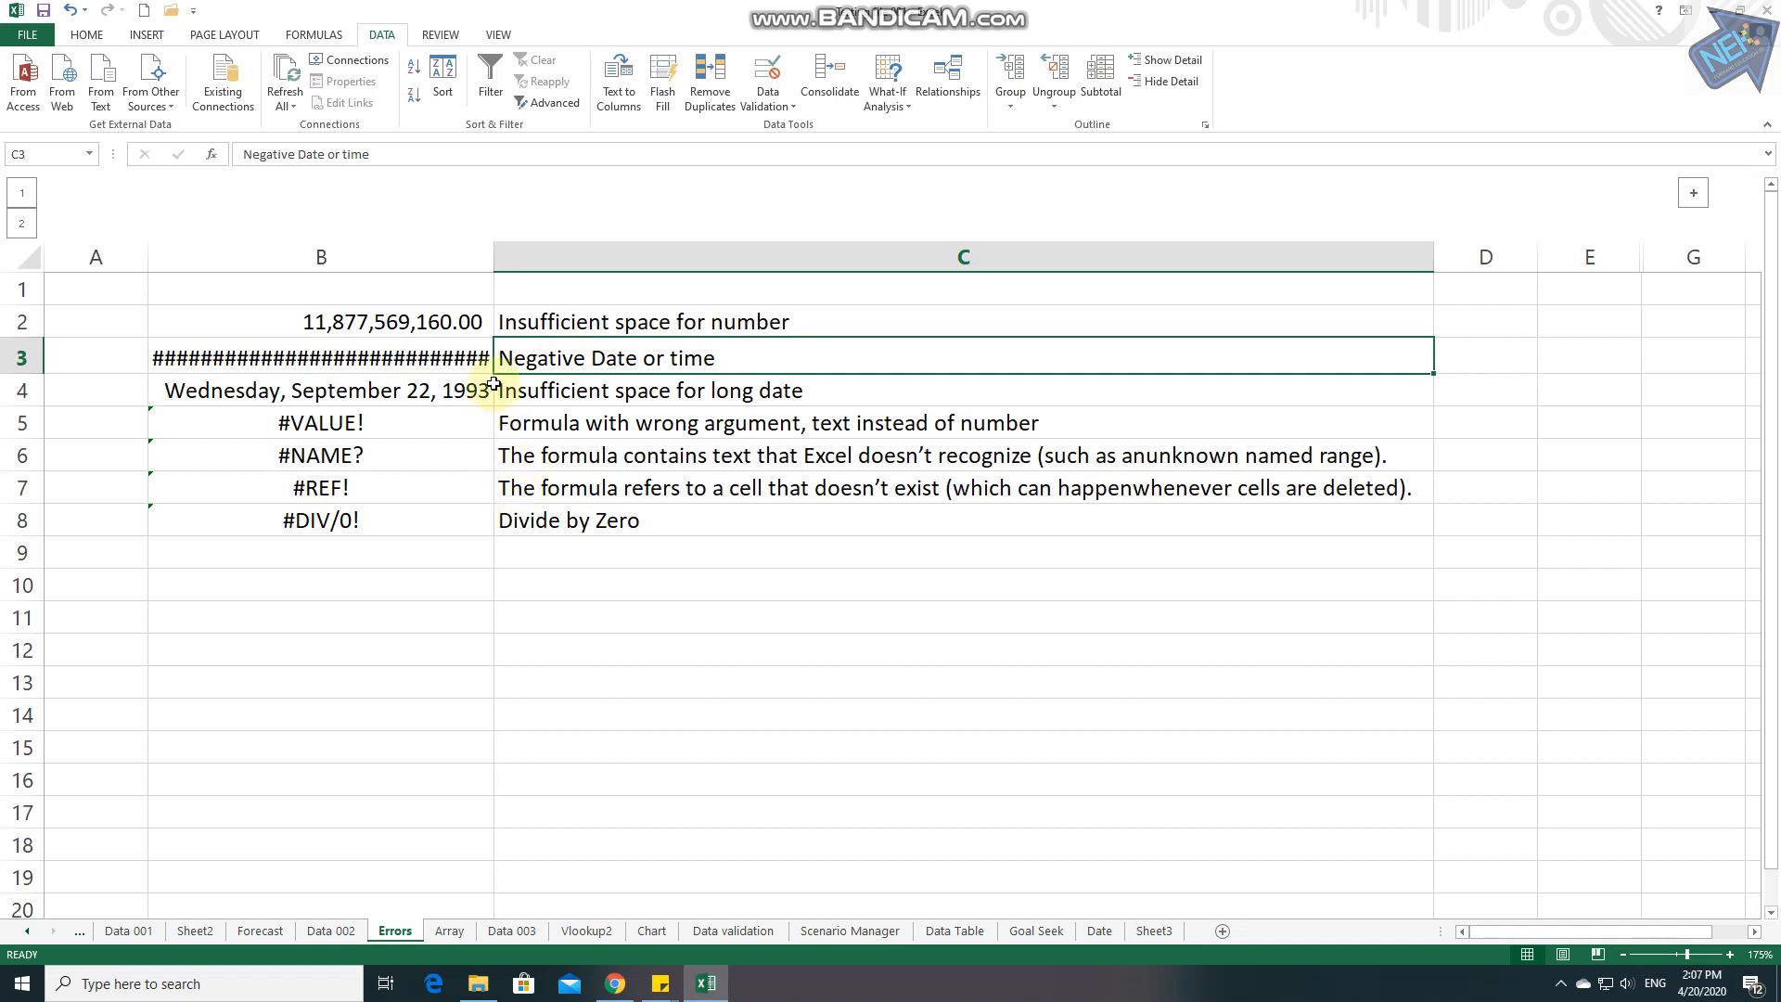
Step: Enter the label "no of days from 1 Jan 1900" in cell C11
{"action": "left_click", "coordinate": [473, 612]}
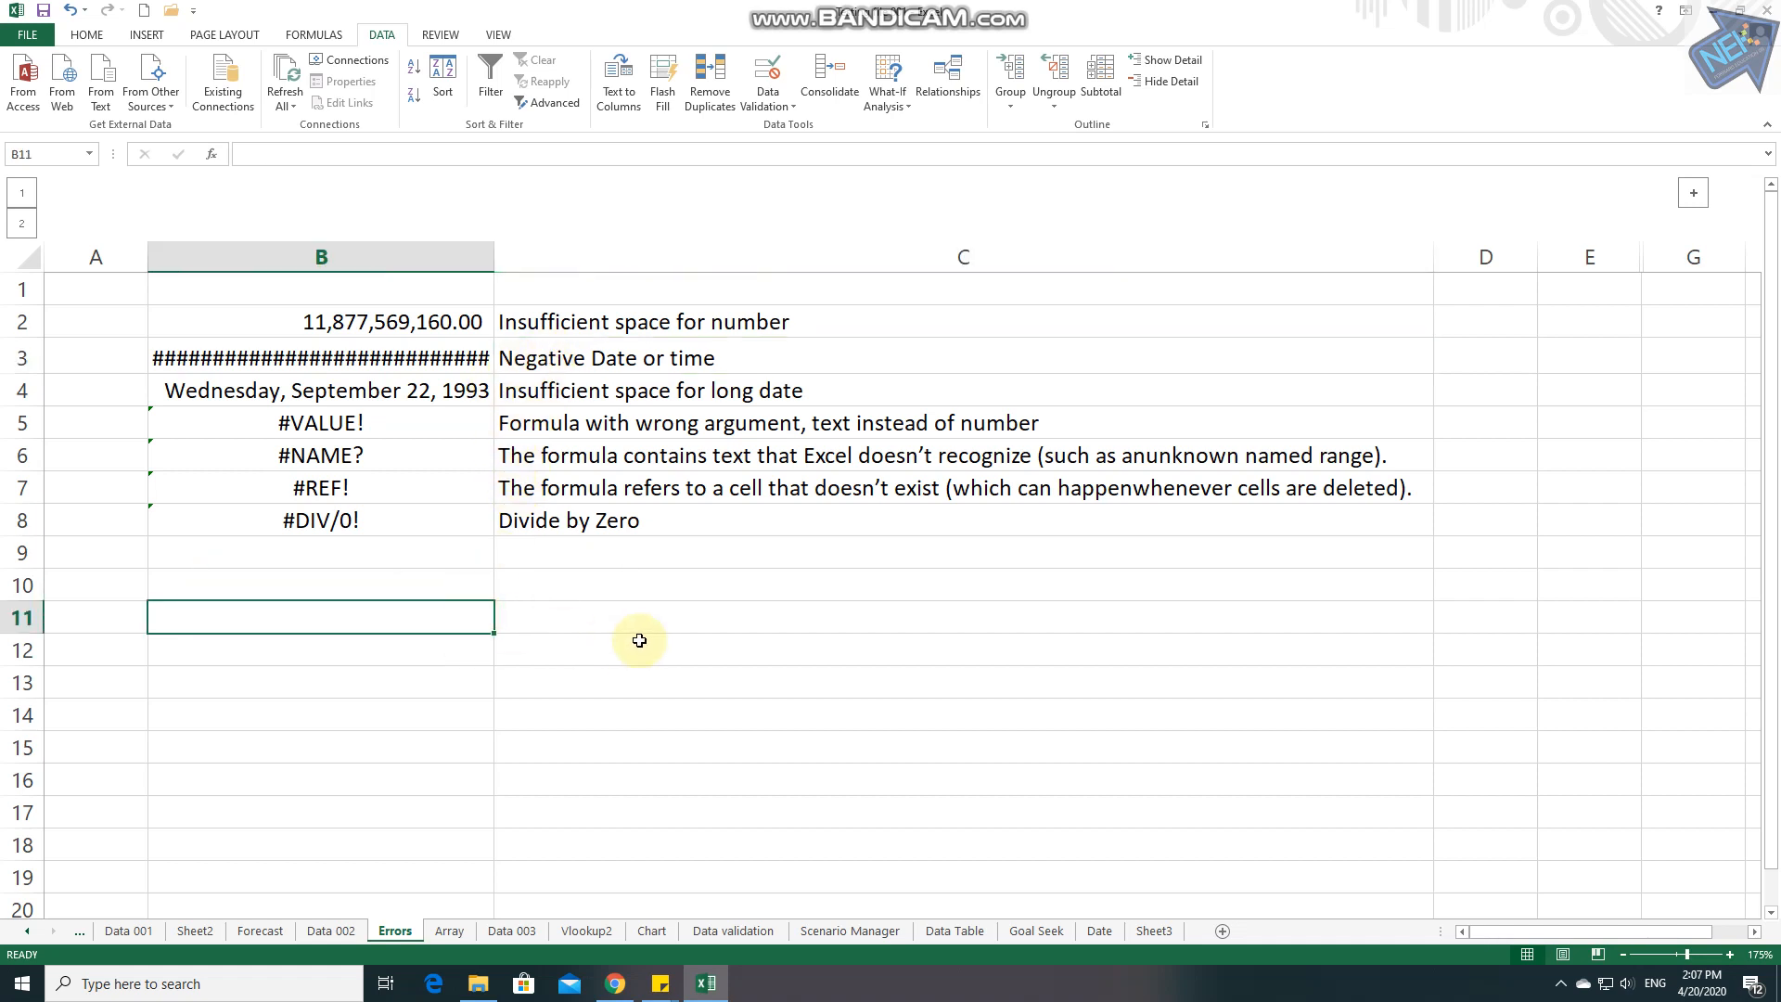
{"action": "left_click", "coordinate": [562, 619]}
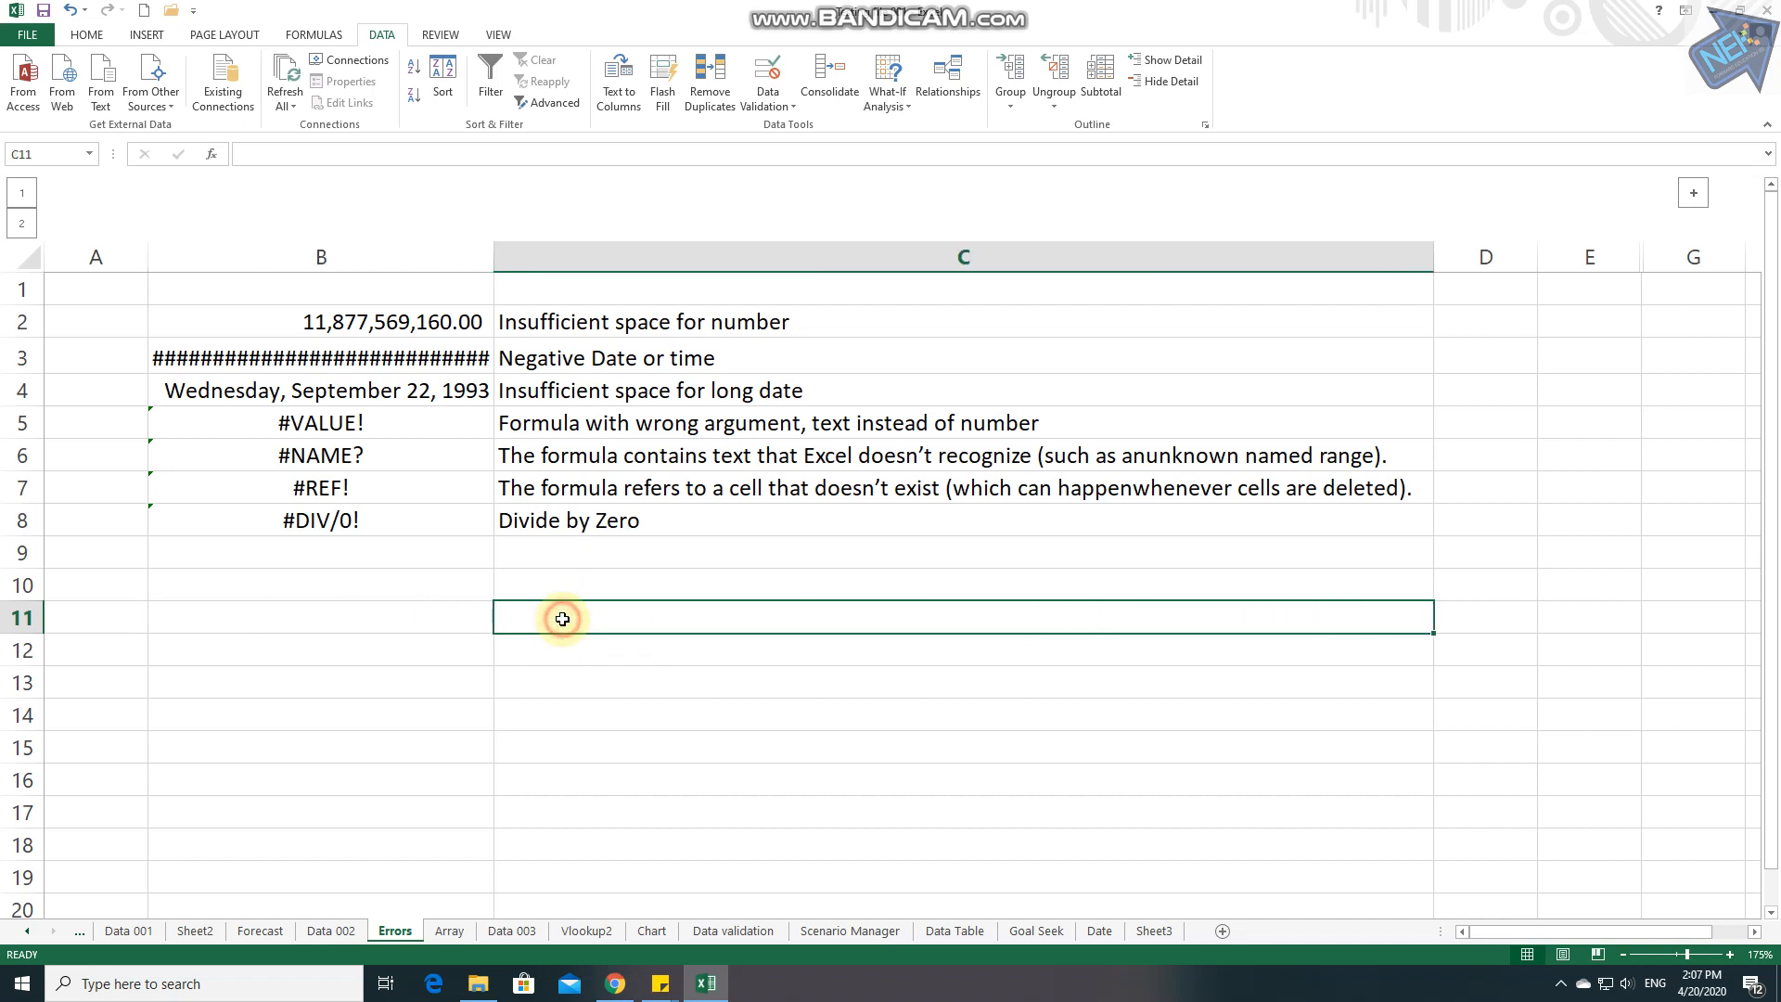
{"action": "type", "text": "no o"}
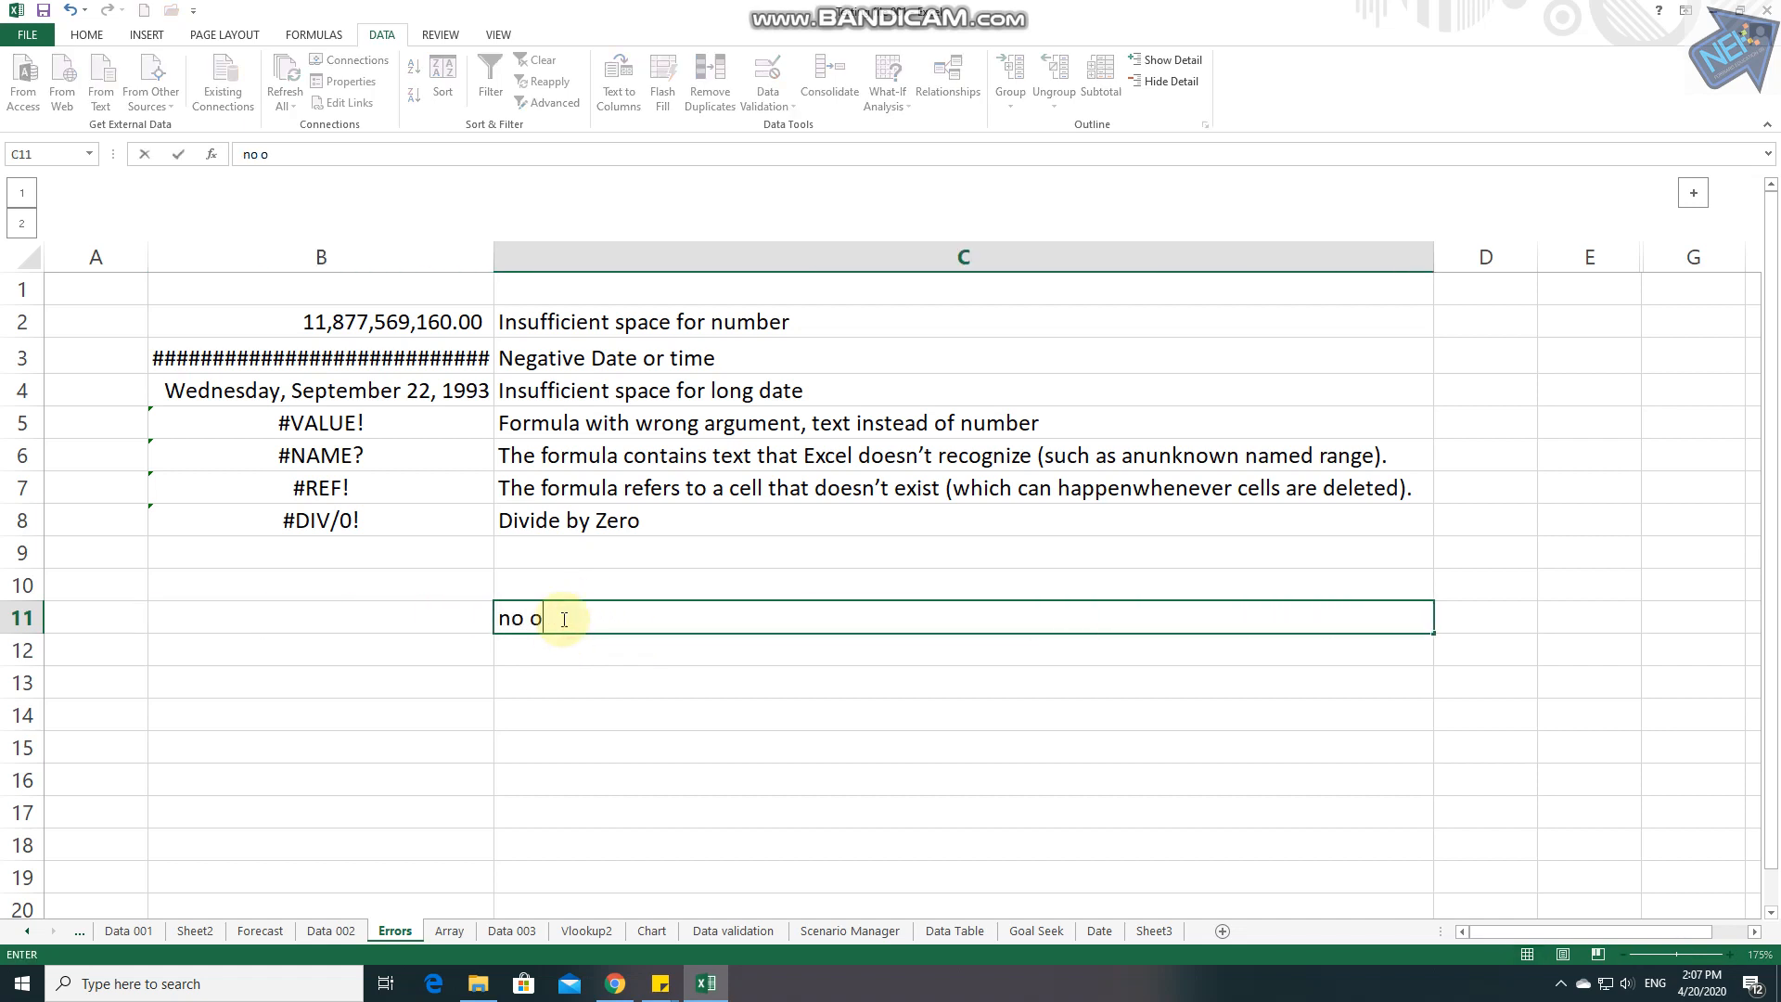
{"action": "type", "text": "f days from 1 Jan 19"}
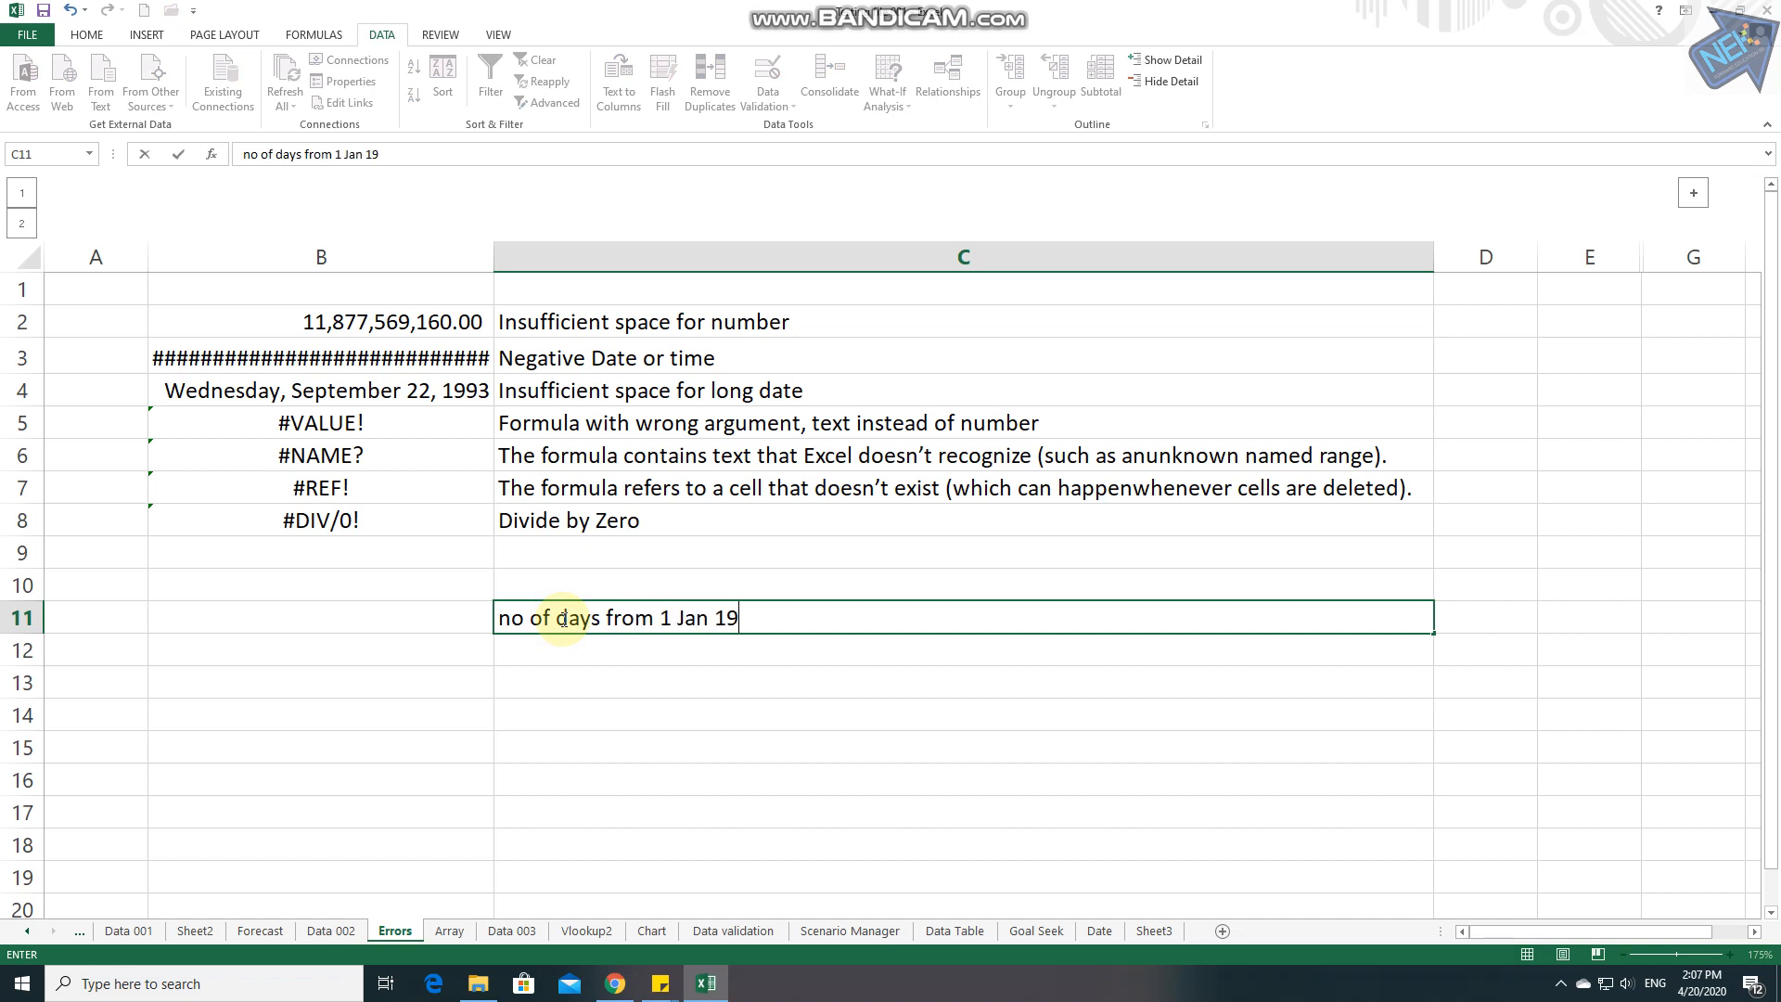
{"action": "type", "text": "00"}
{"action": "key", "text": "Return"}
{"action": "left_click", "coordinate": [563, 619]}
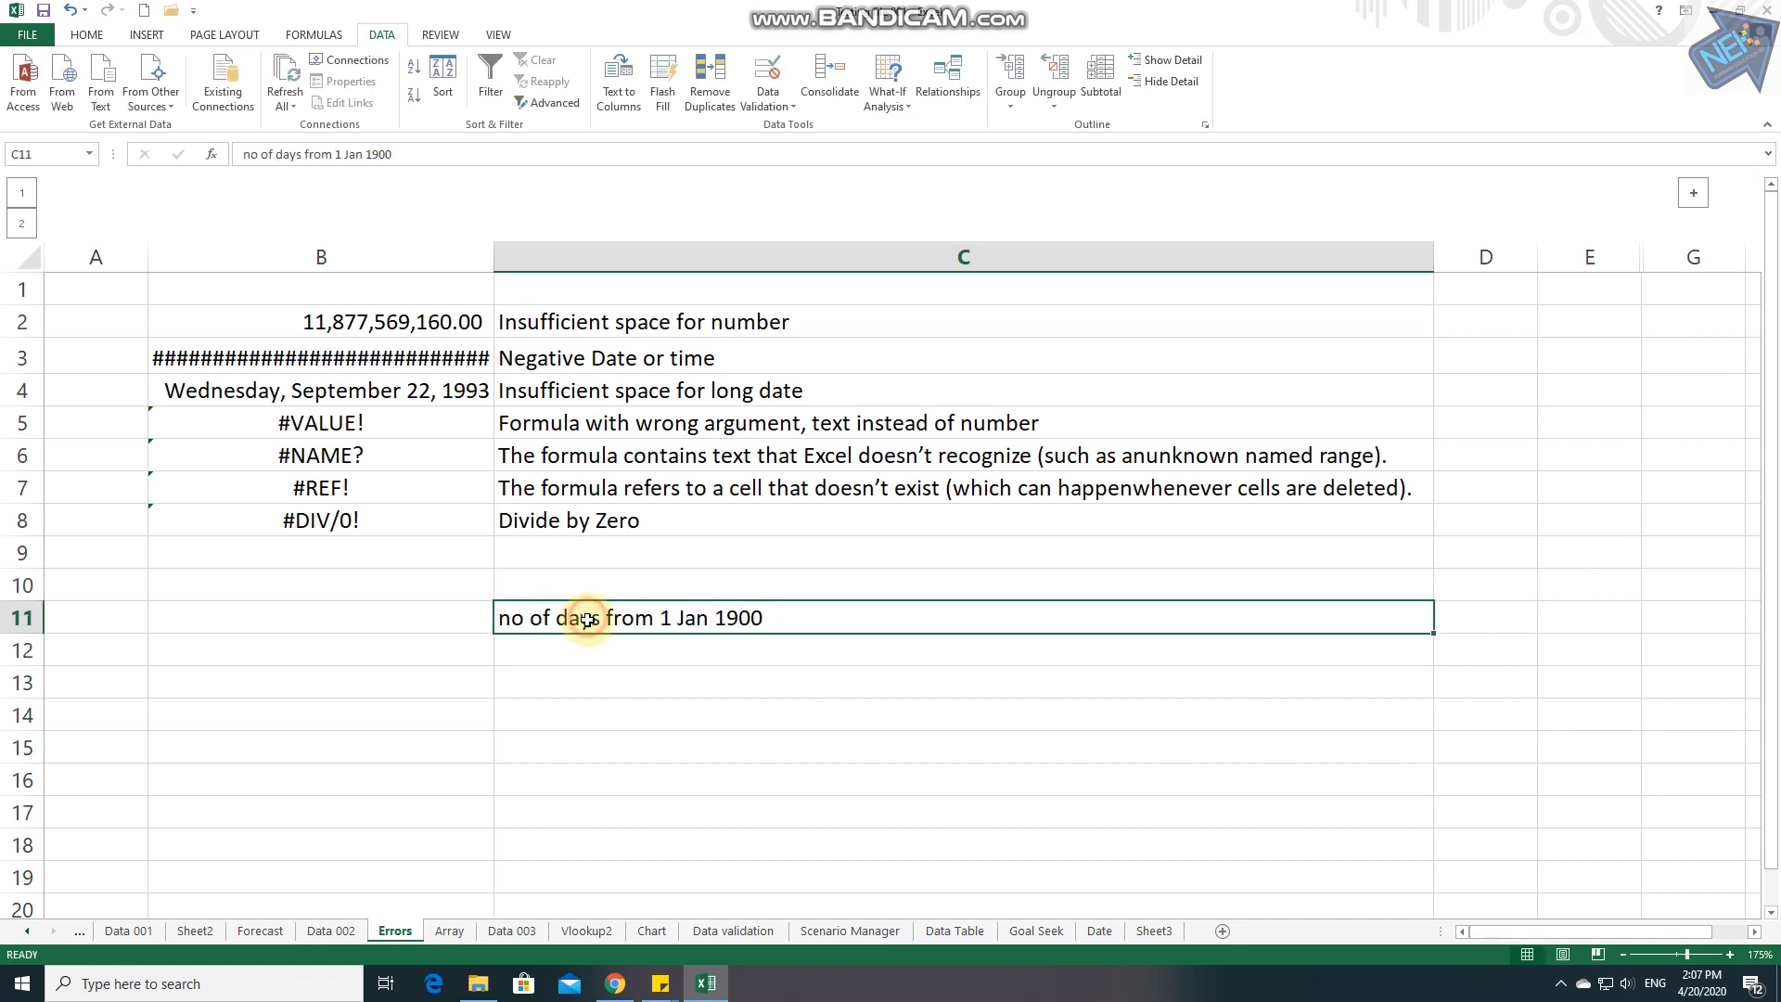
Step: Enter 1 in cell B11 and format the cell as Short Date
{"action": "left_click", "coordinate": [442, 617]}
{"action": "type", "text": "1"}
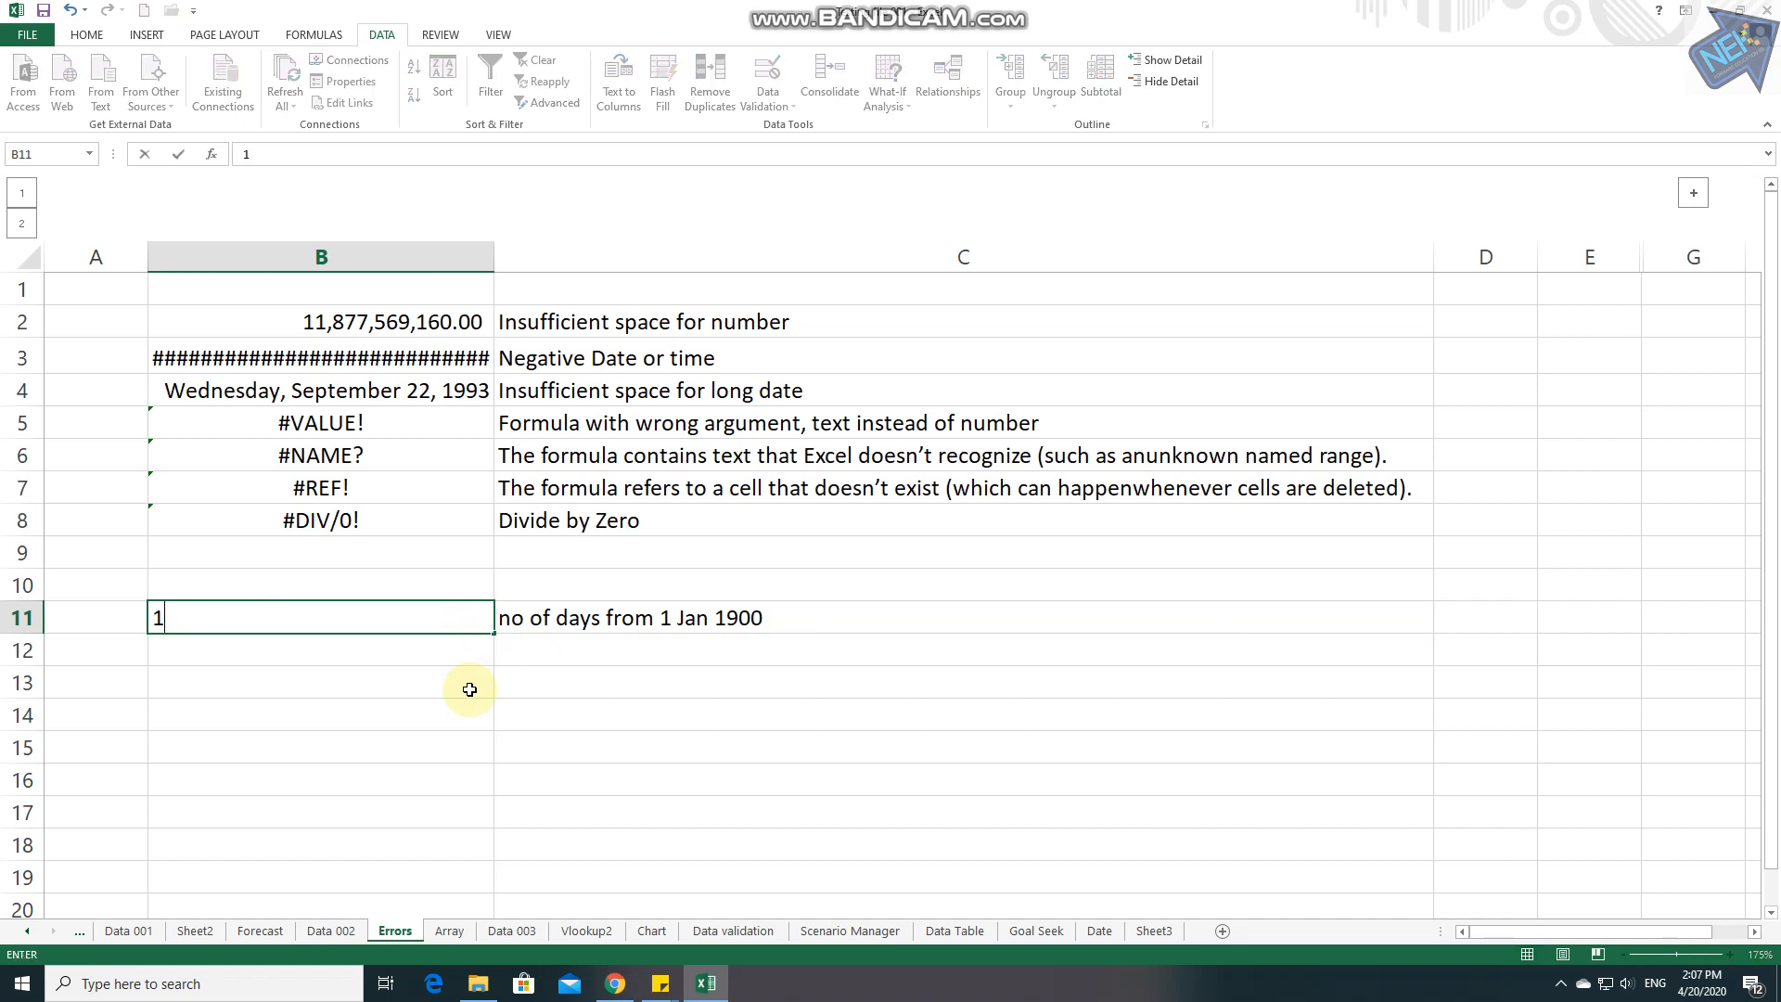
{"action": "key", "text": "Return"}
{"action": "left_click", "coordinate": [458, 616]}
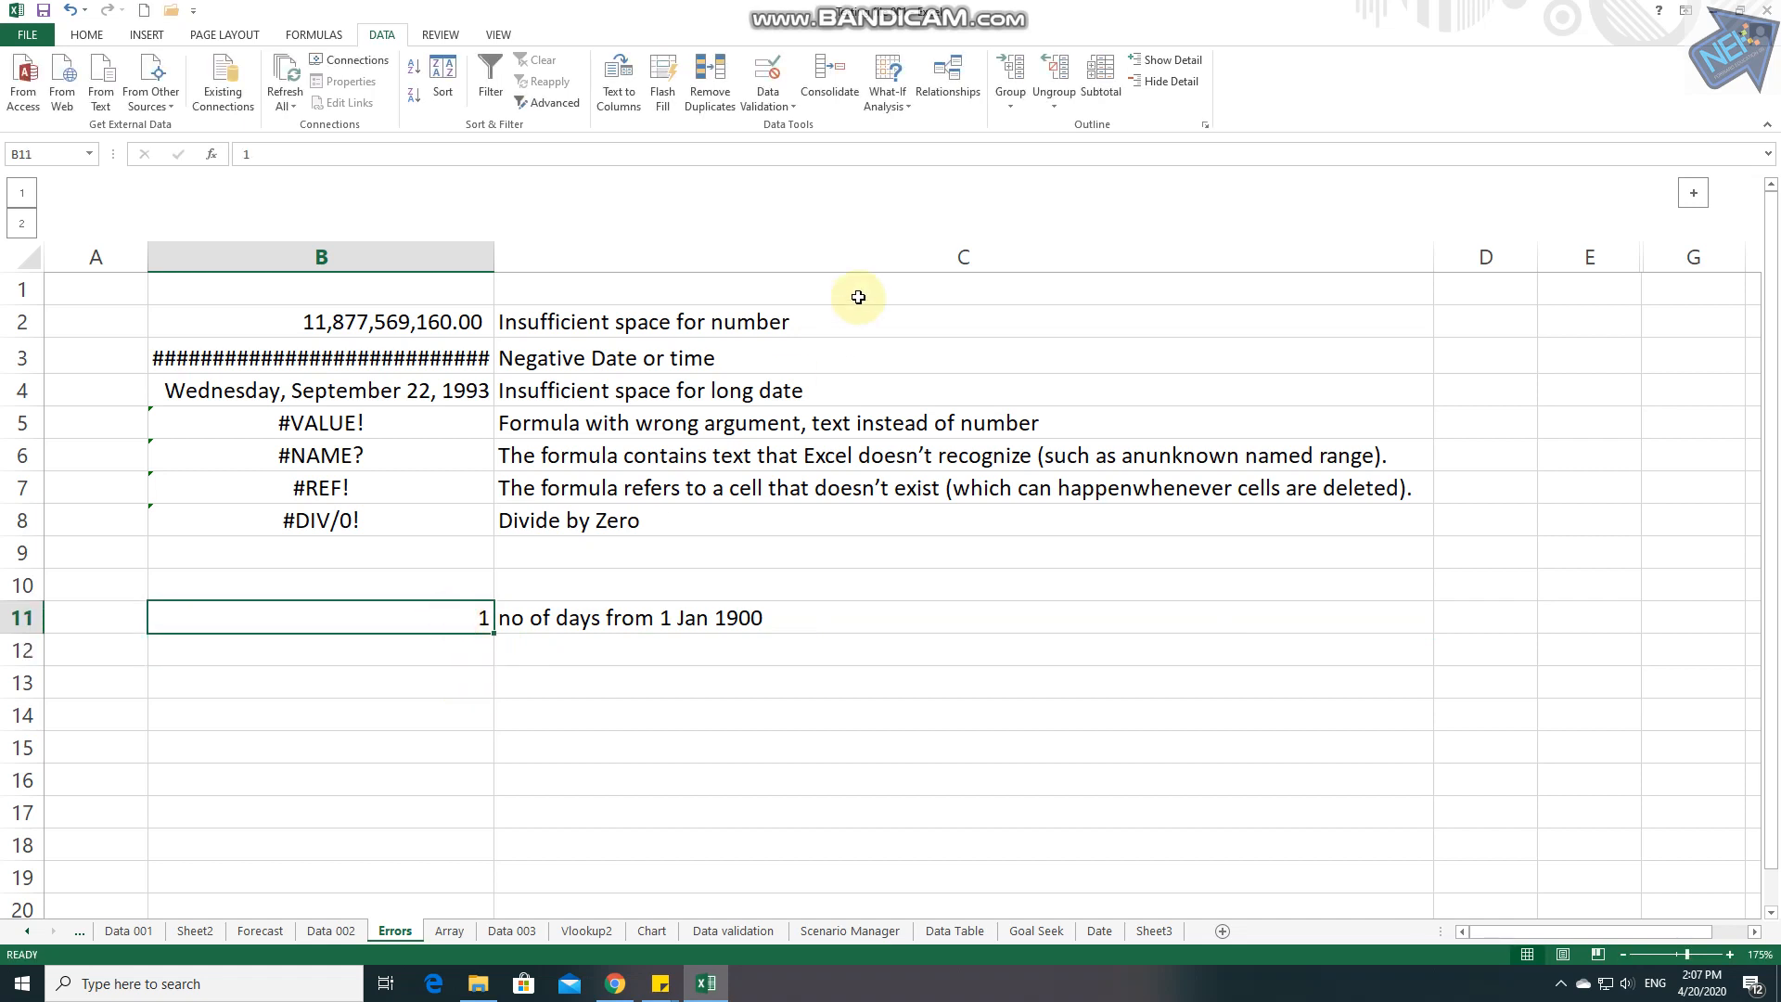
{"action": "left_click", "coordinate": [91, 34]}
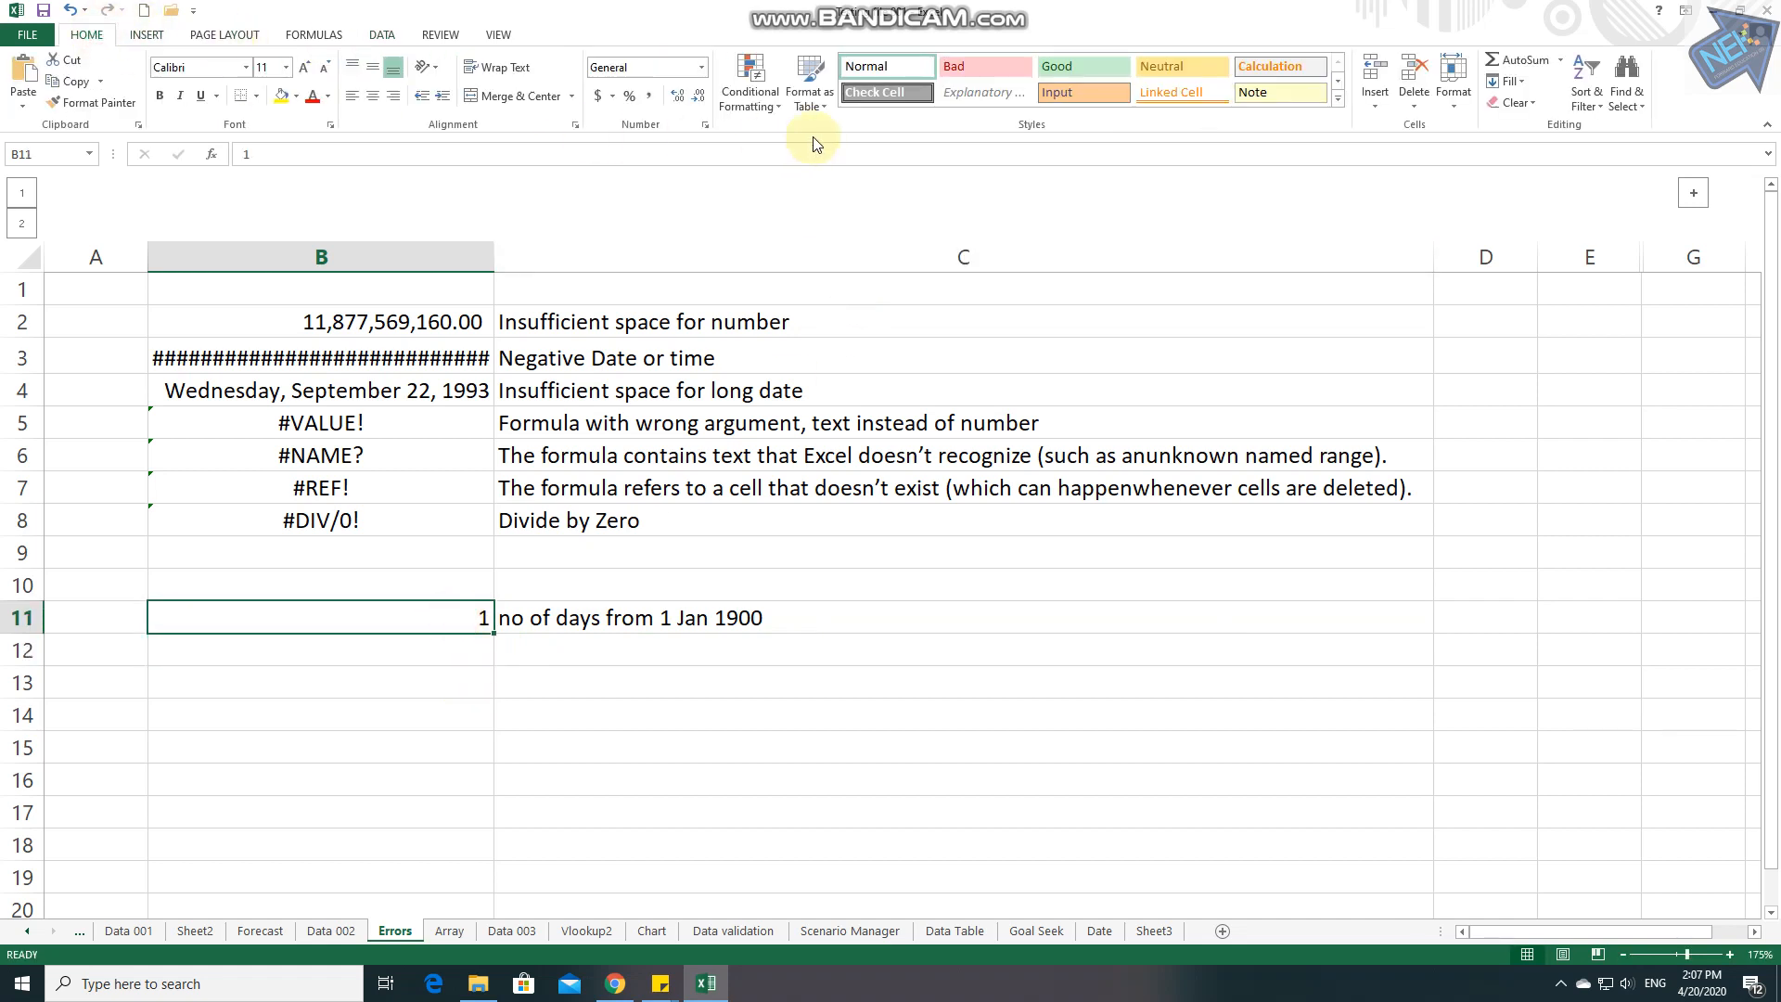
{"action": "left_click", "coordinate": [701, 69]}
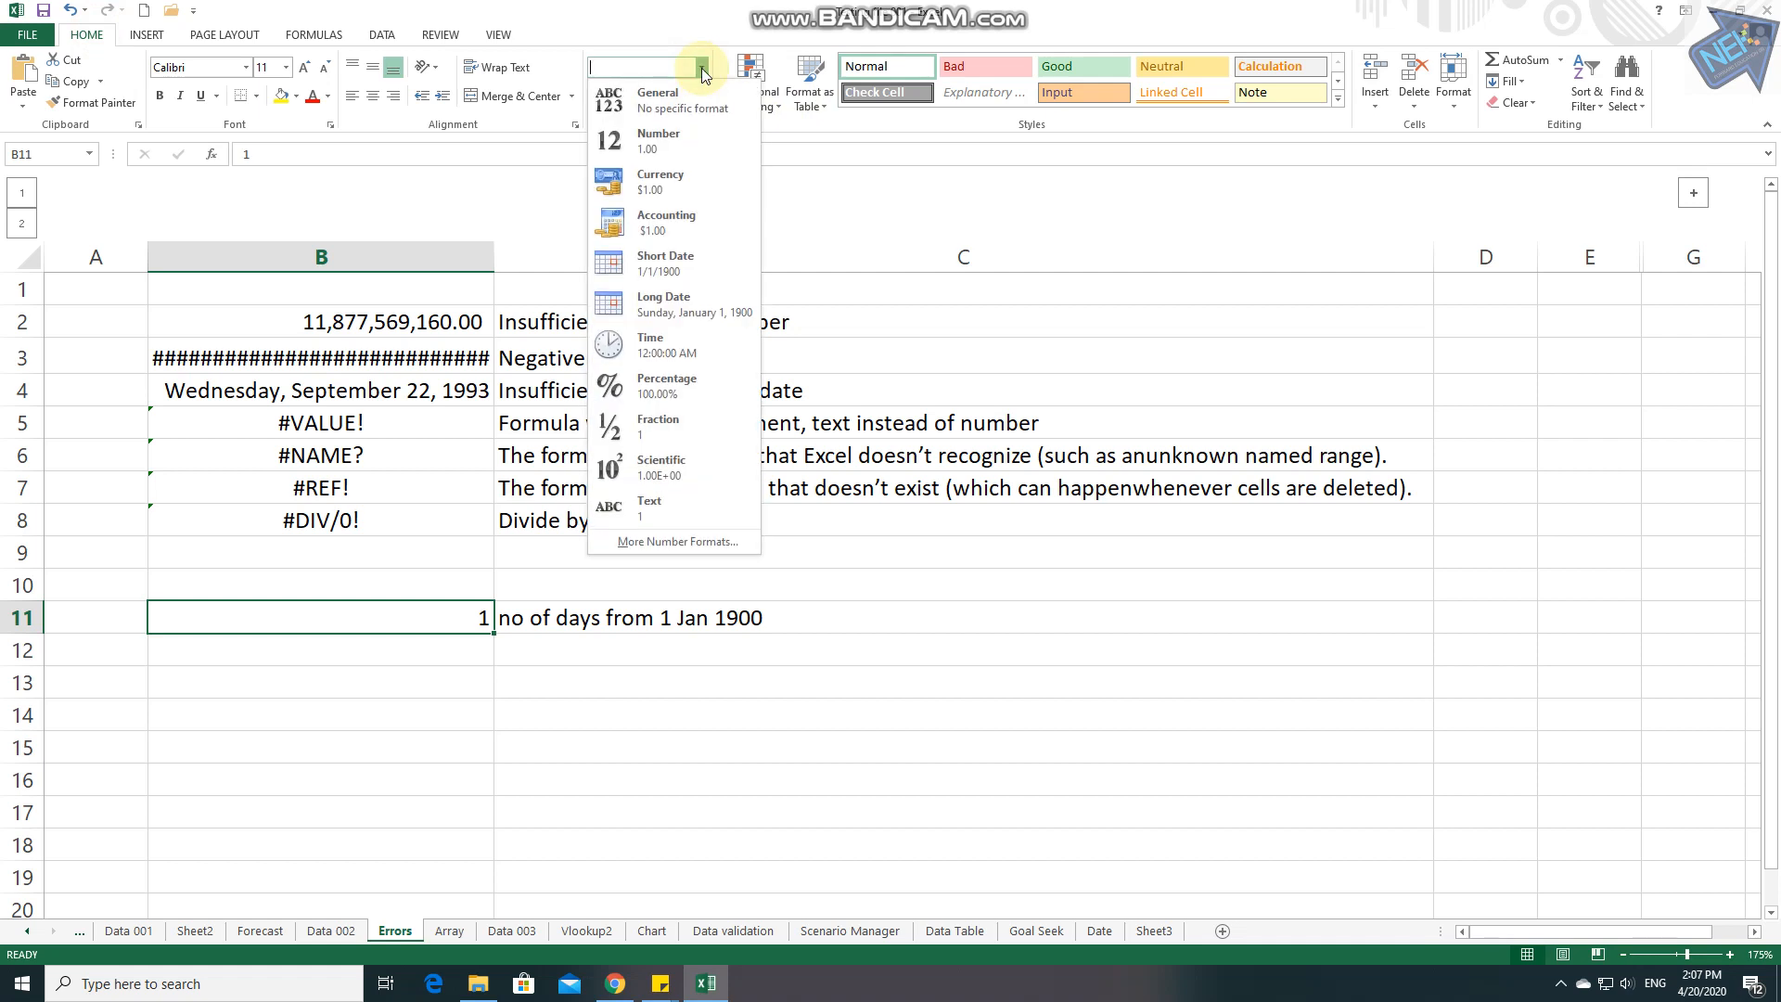
{"action": "left_click", "coordinate": [664, 263]}
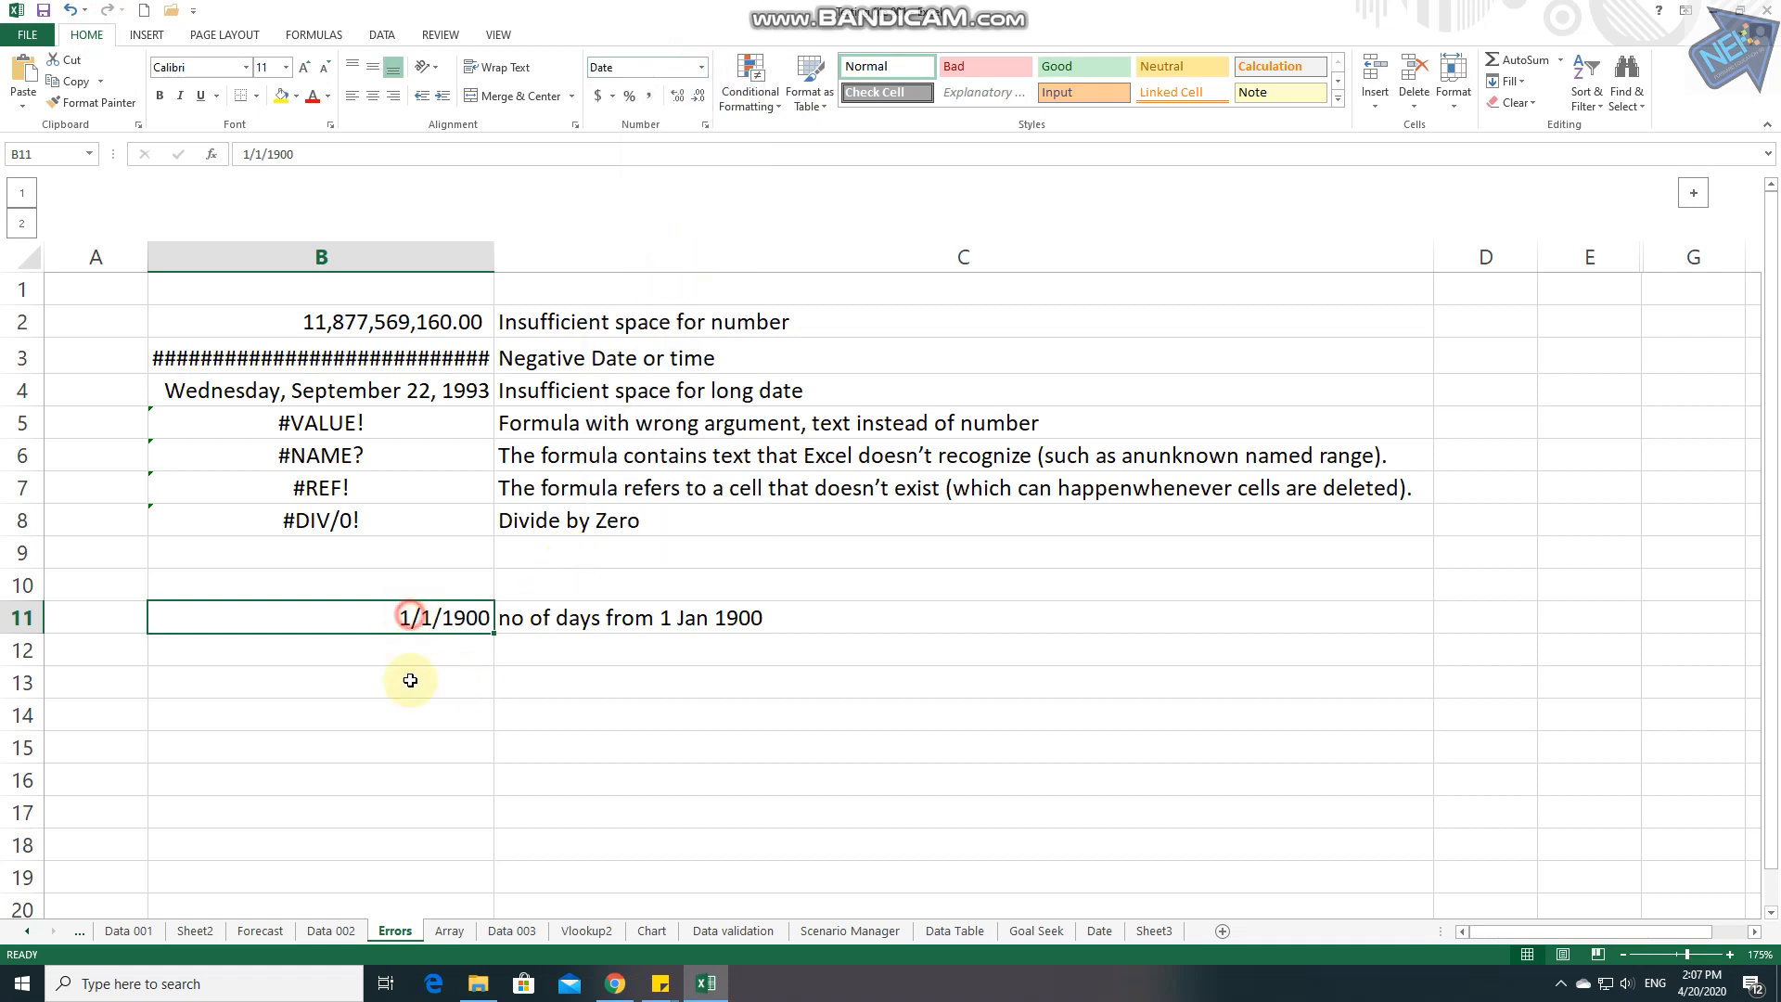
Step: Replace the value in the date-formatted cell B11 with 31
{"action": "left_click", "coordinate": [681, 617]}
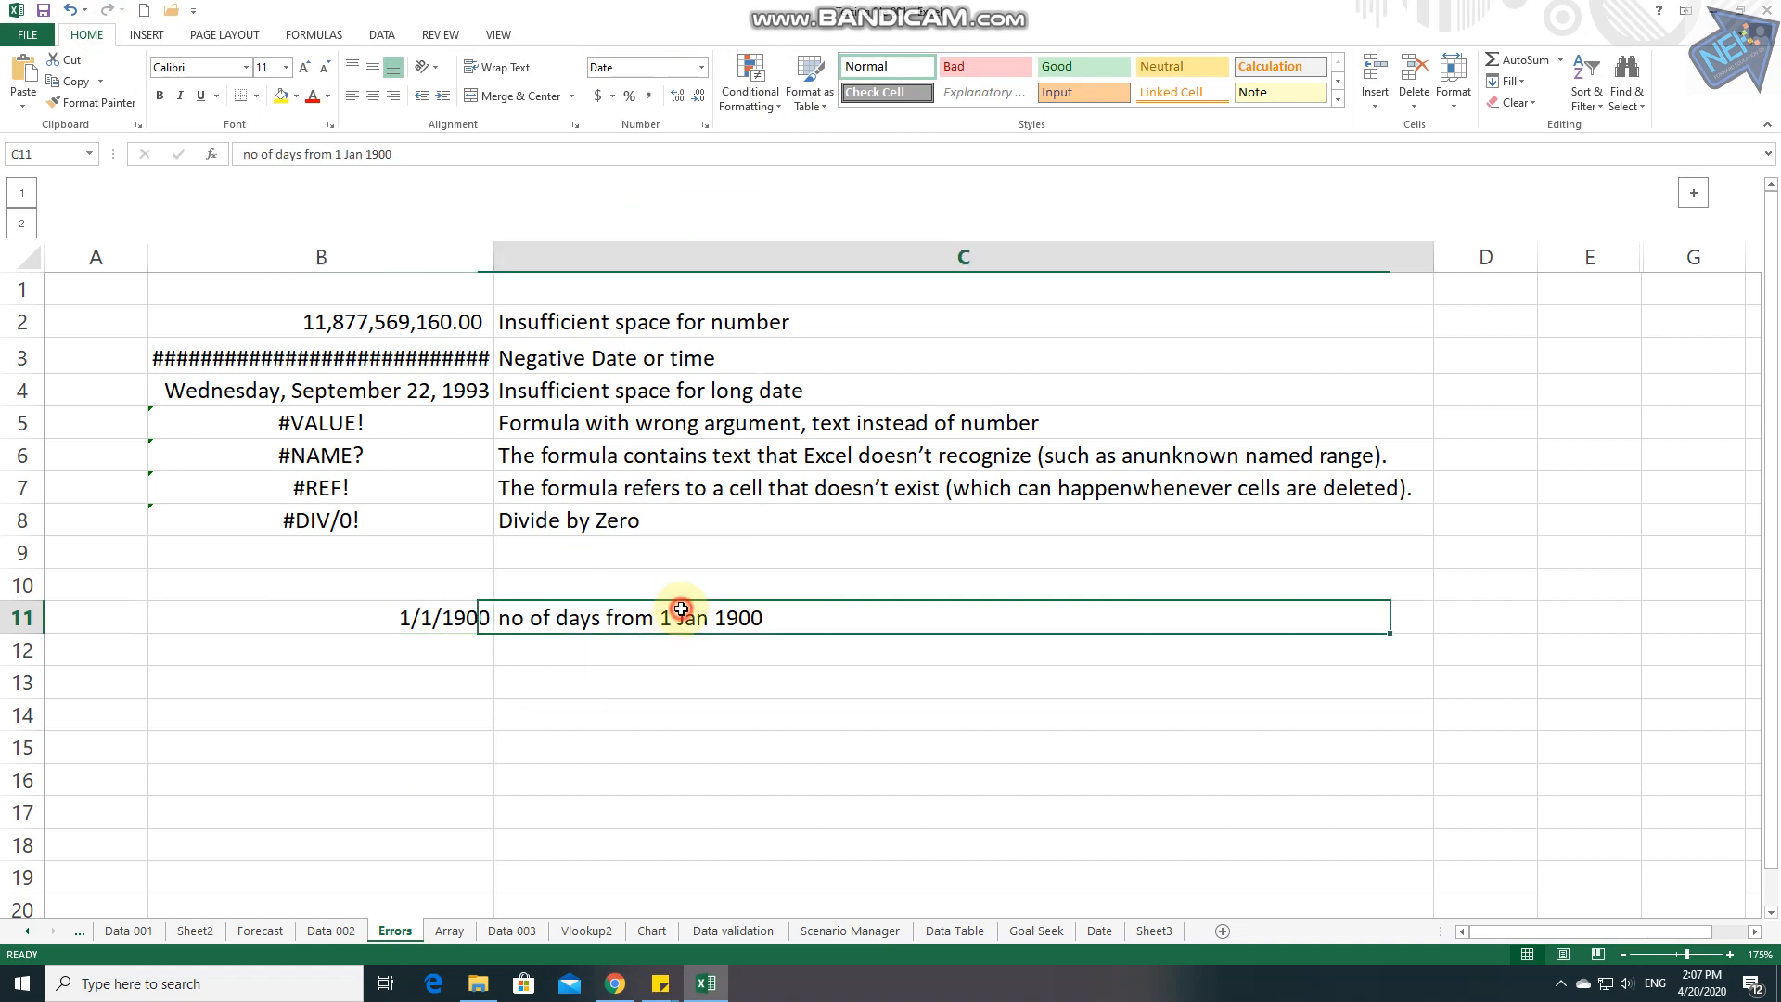
{"action": "left_click", "coordinate": [461, 624]}
{"action": "type", "text": "31"}
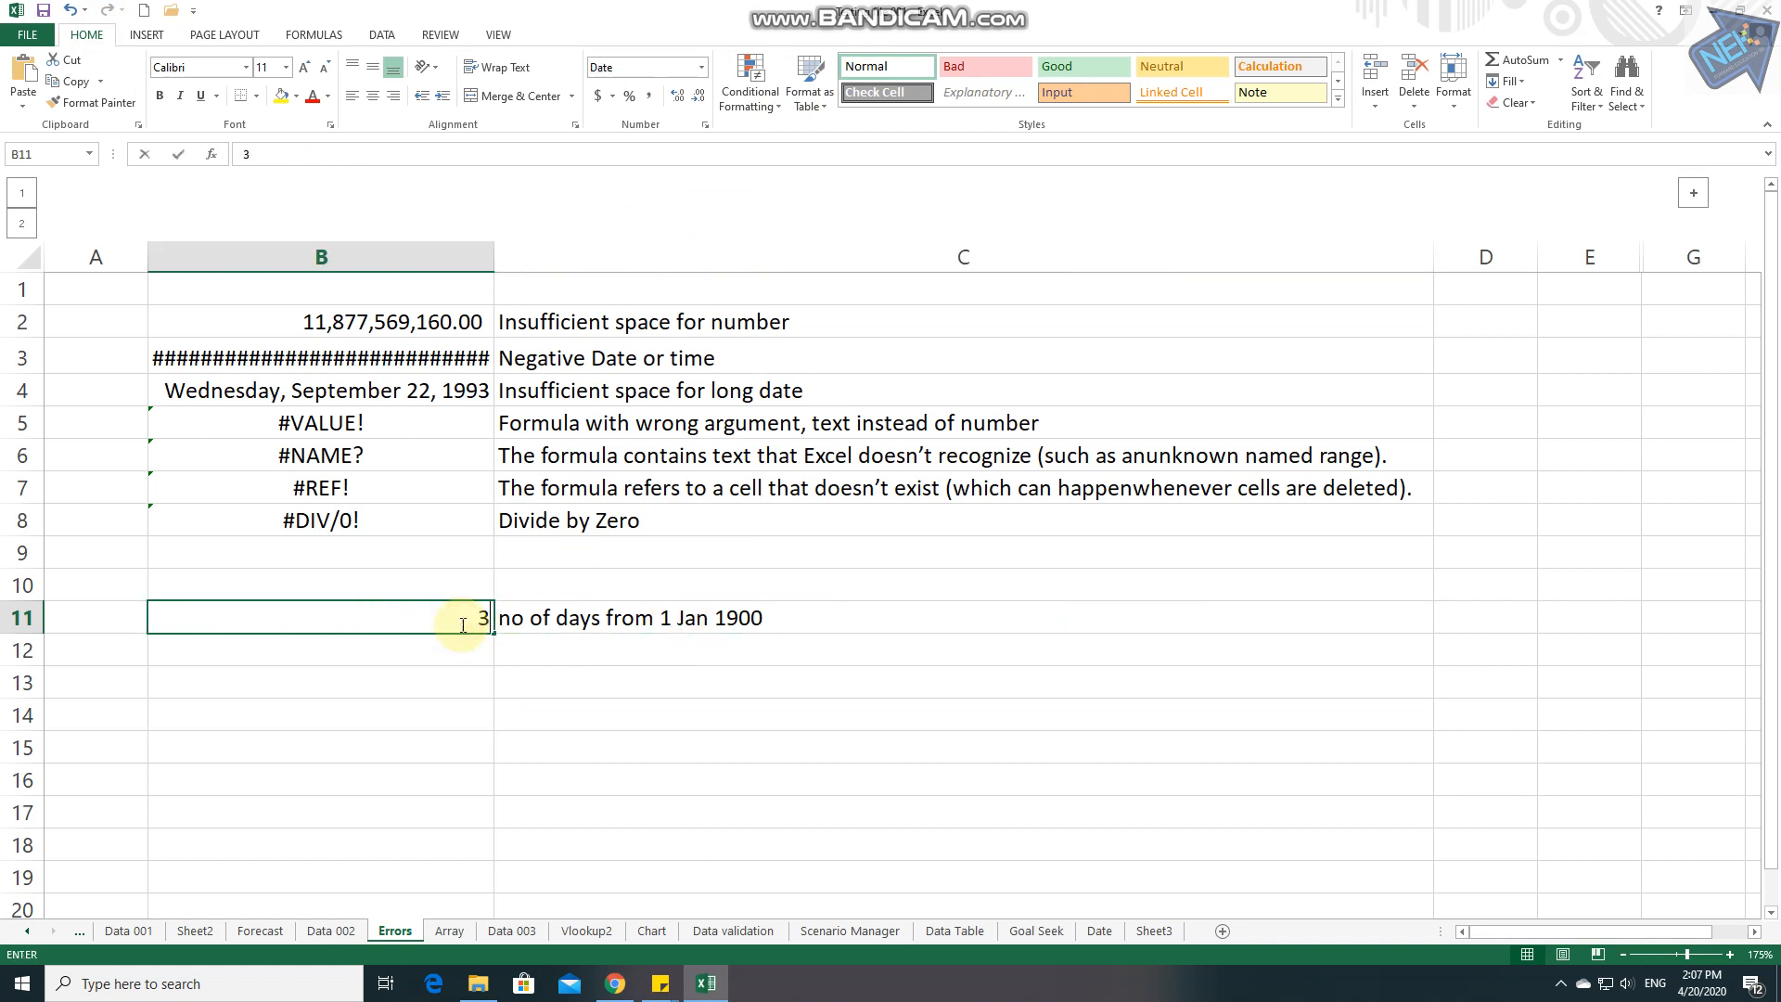
{"action": "key", "text": "Return"}
{"action": "left_click", "coordinate": [404, 618]}
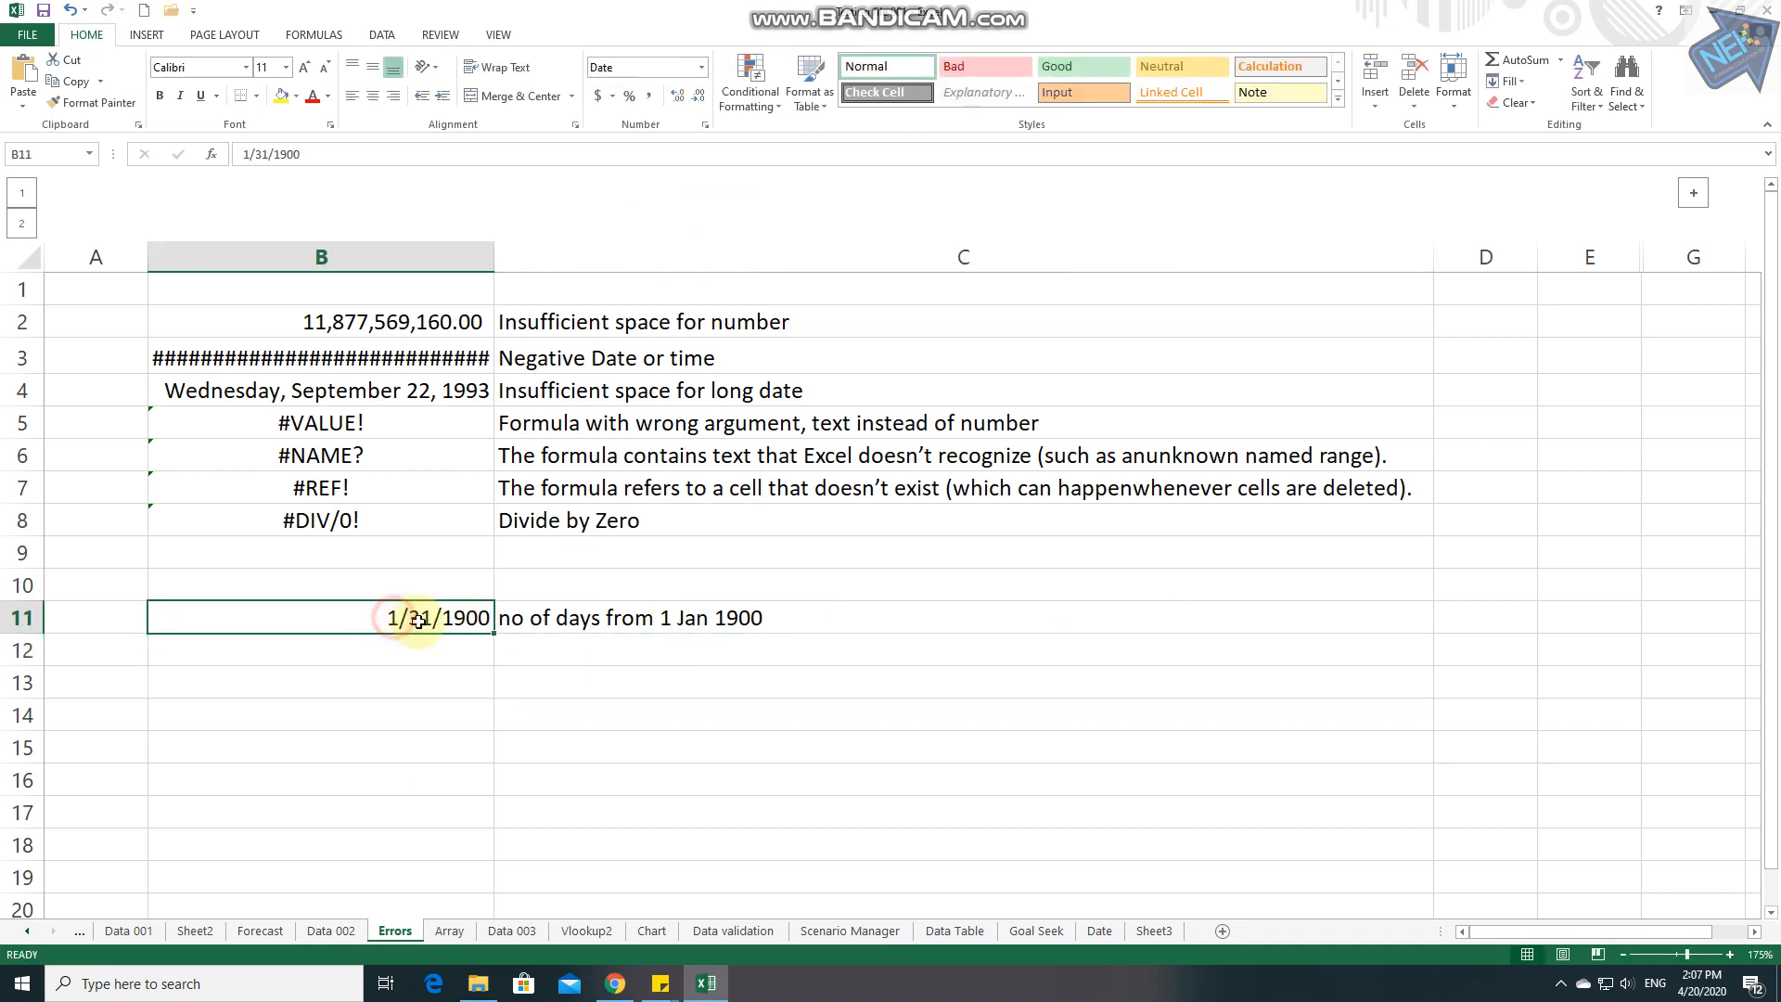
{"action": "left_click", "coordinate": [512, 618]}
Step: Remove the minus sign from the number in cell B3 so it contains 432432
{"action": "left_click", "coordinate": [469, 351]}
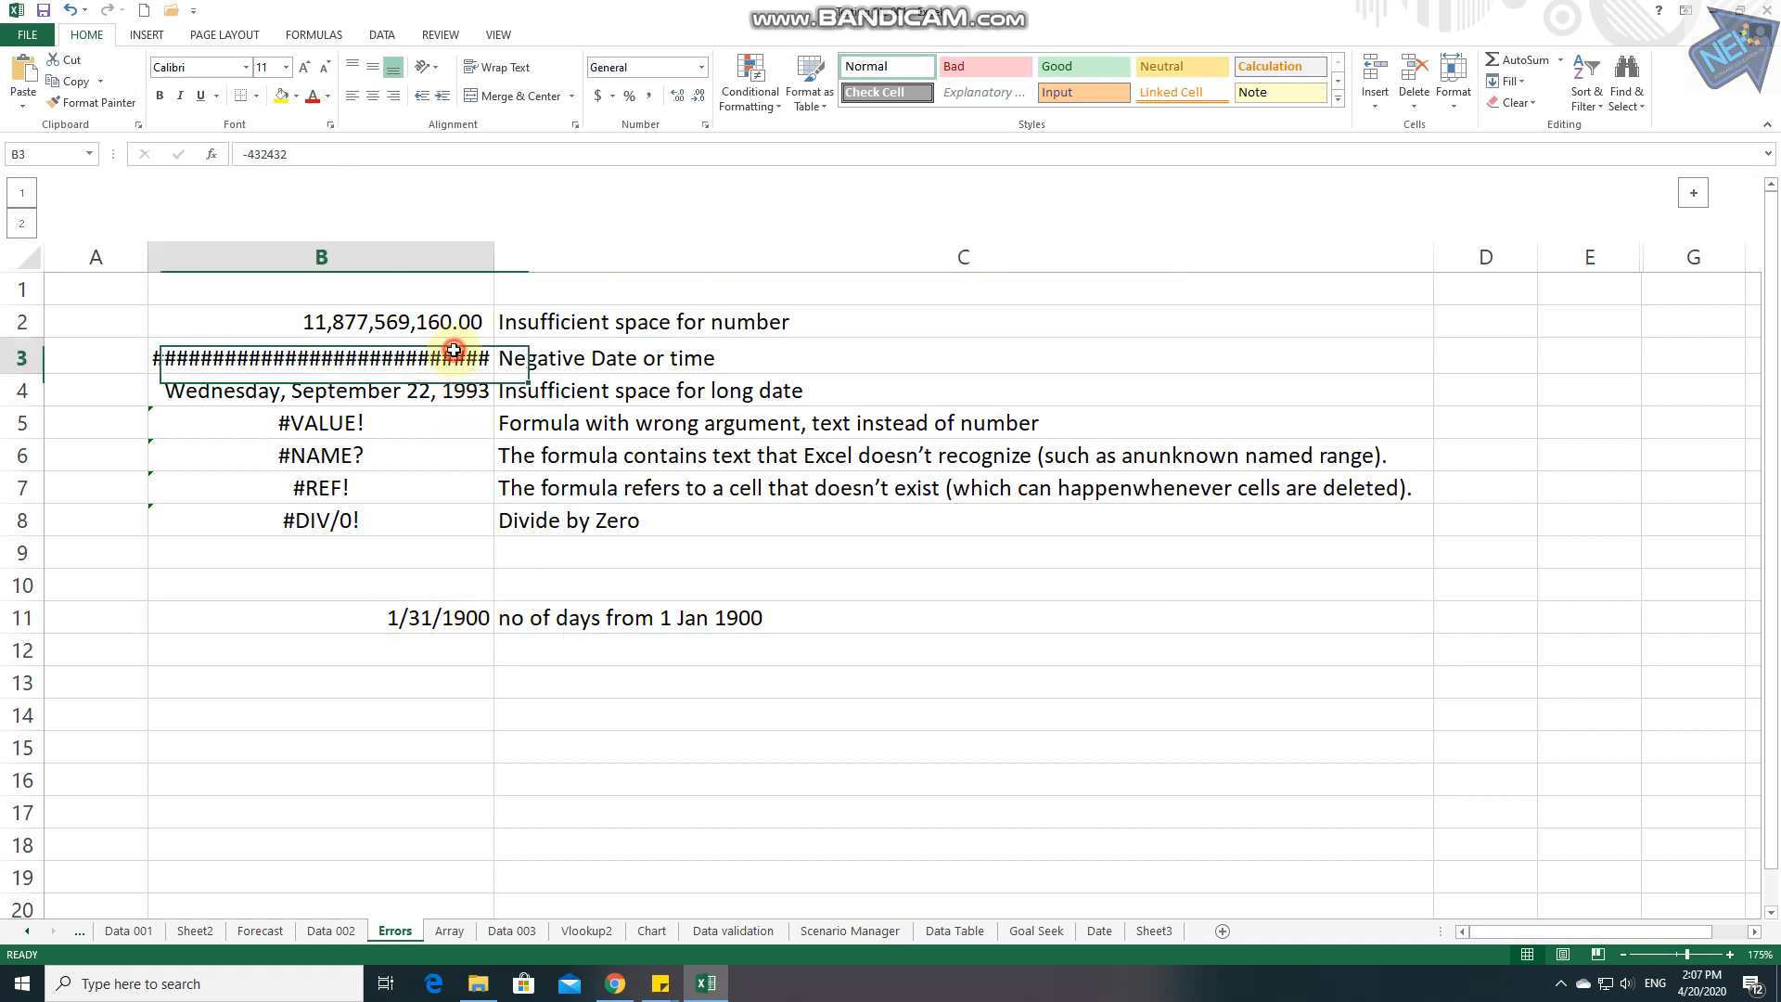
{"action": "left_click", "coordinate": [248, 154]}
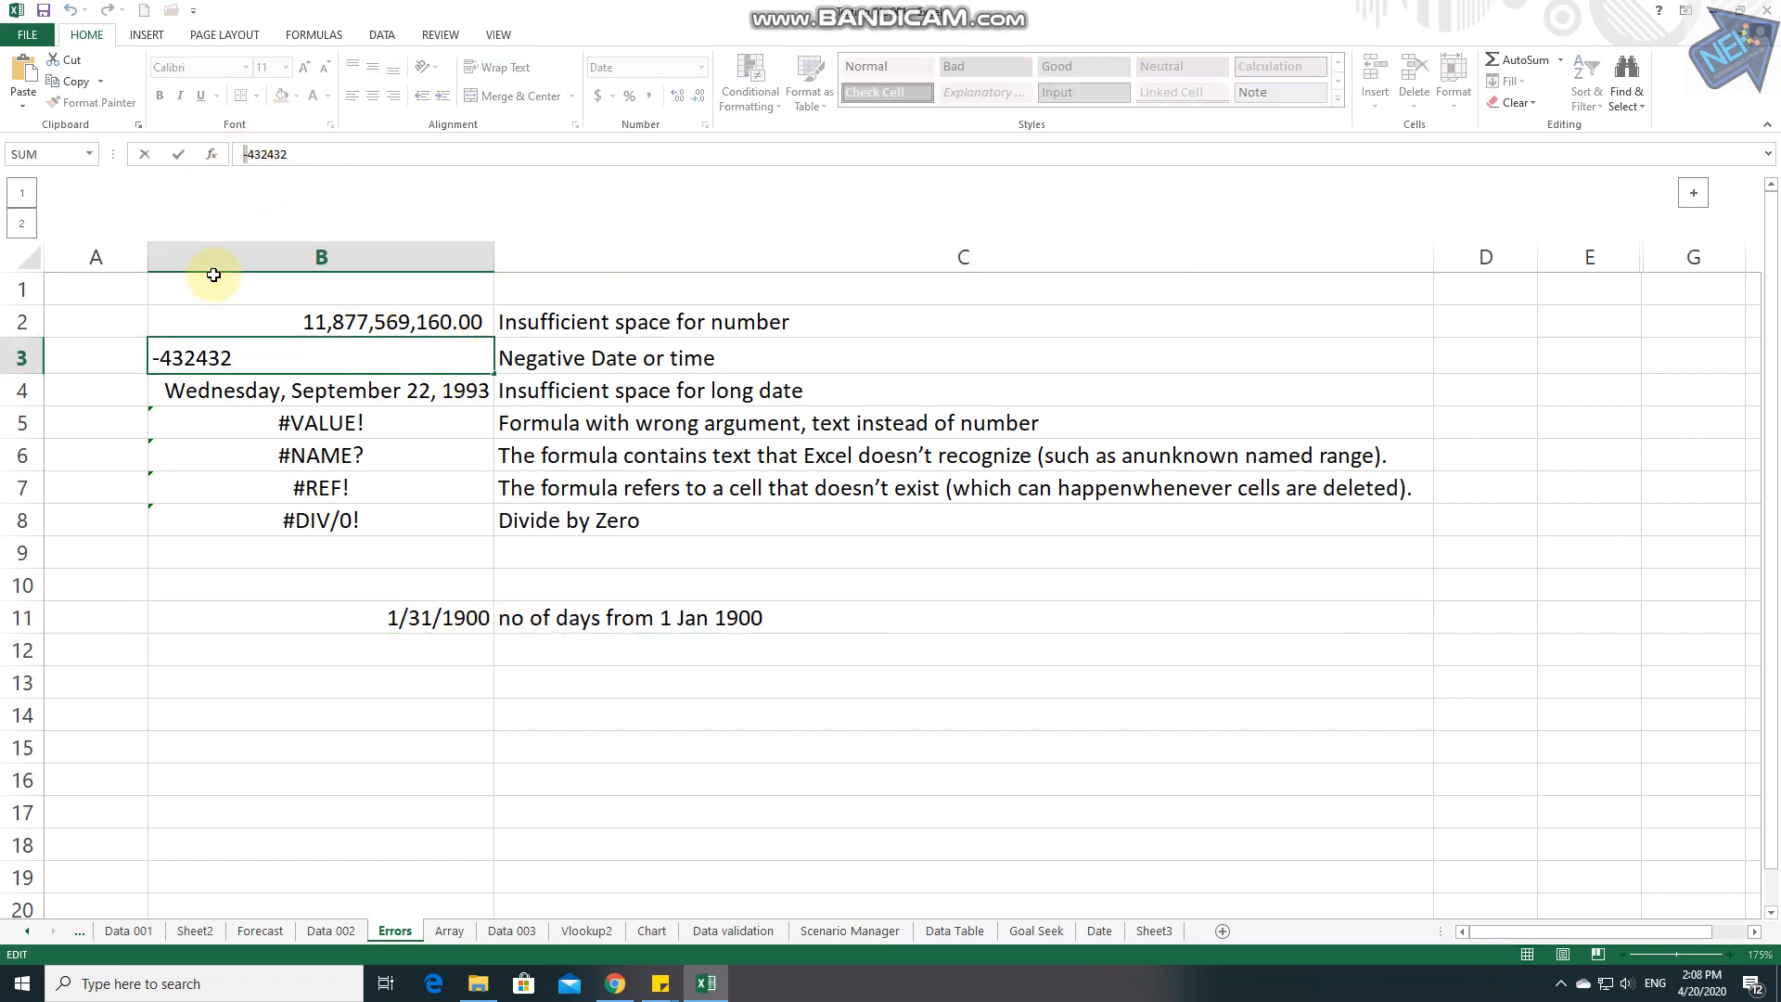
{"action": "key", "text": "Delete"}
{"action": "key", "text": "Return"}
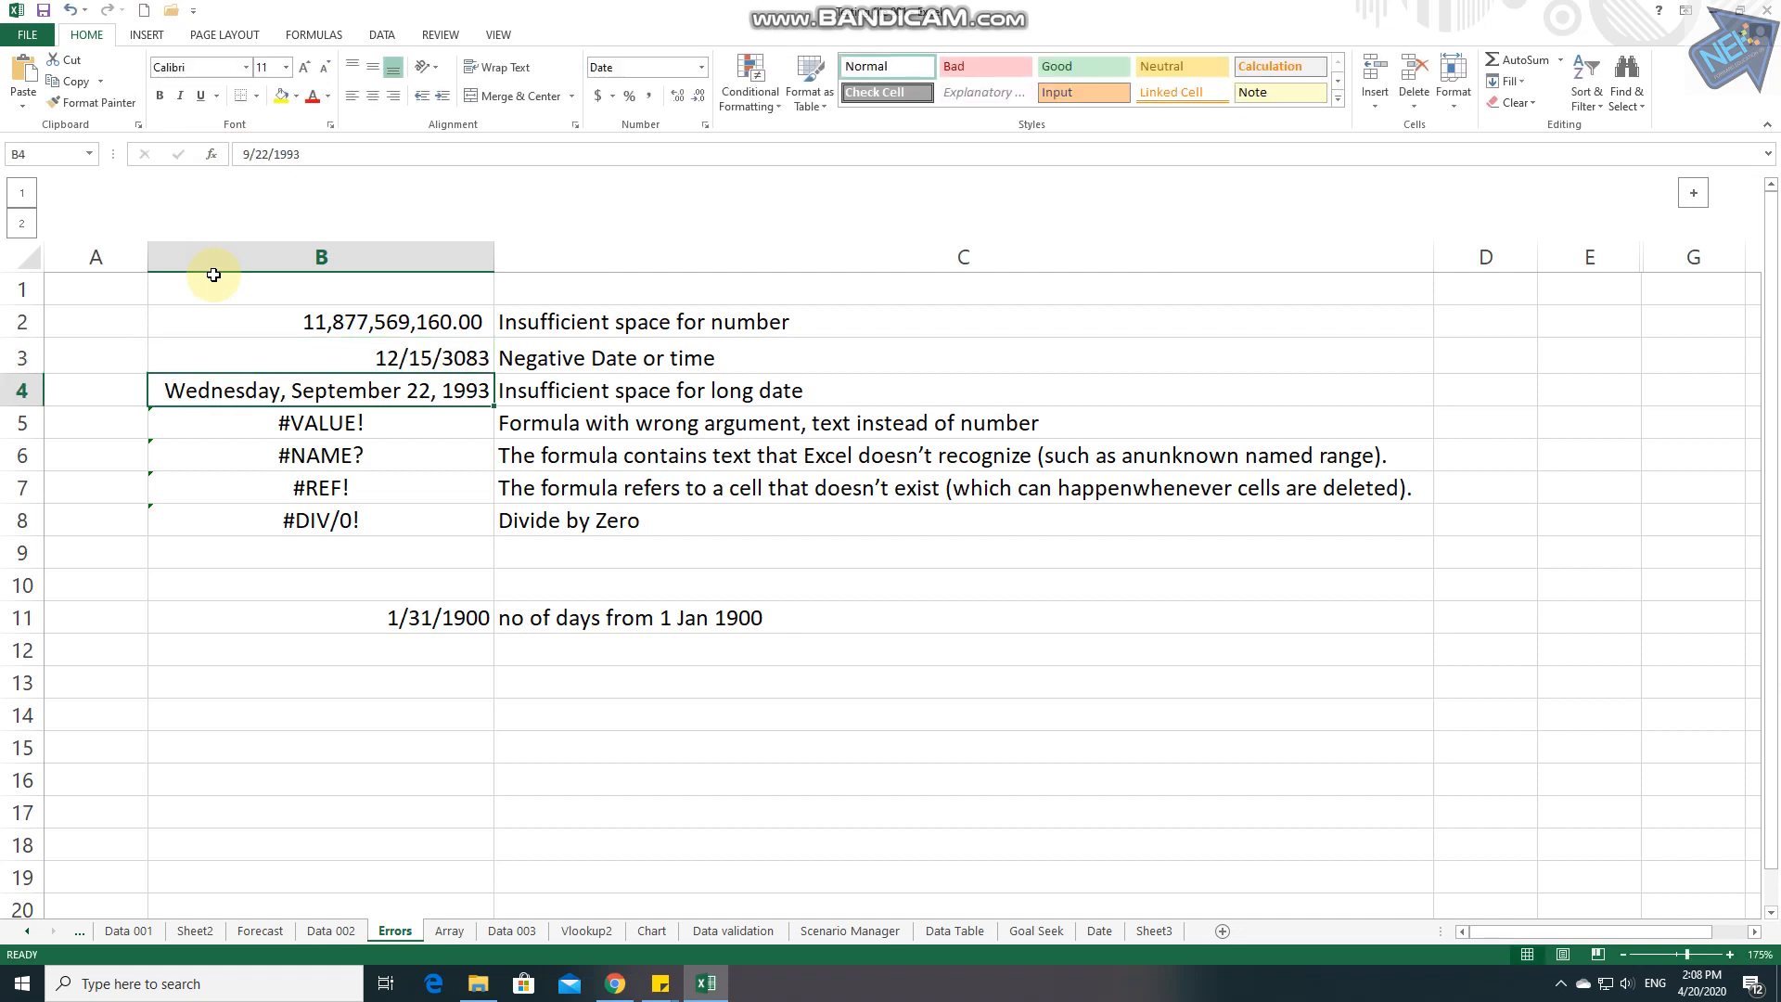
{"action": "left_click", "coordinate": [422, 359]}
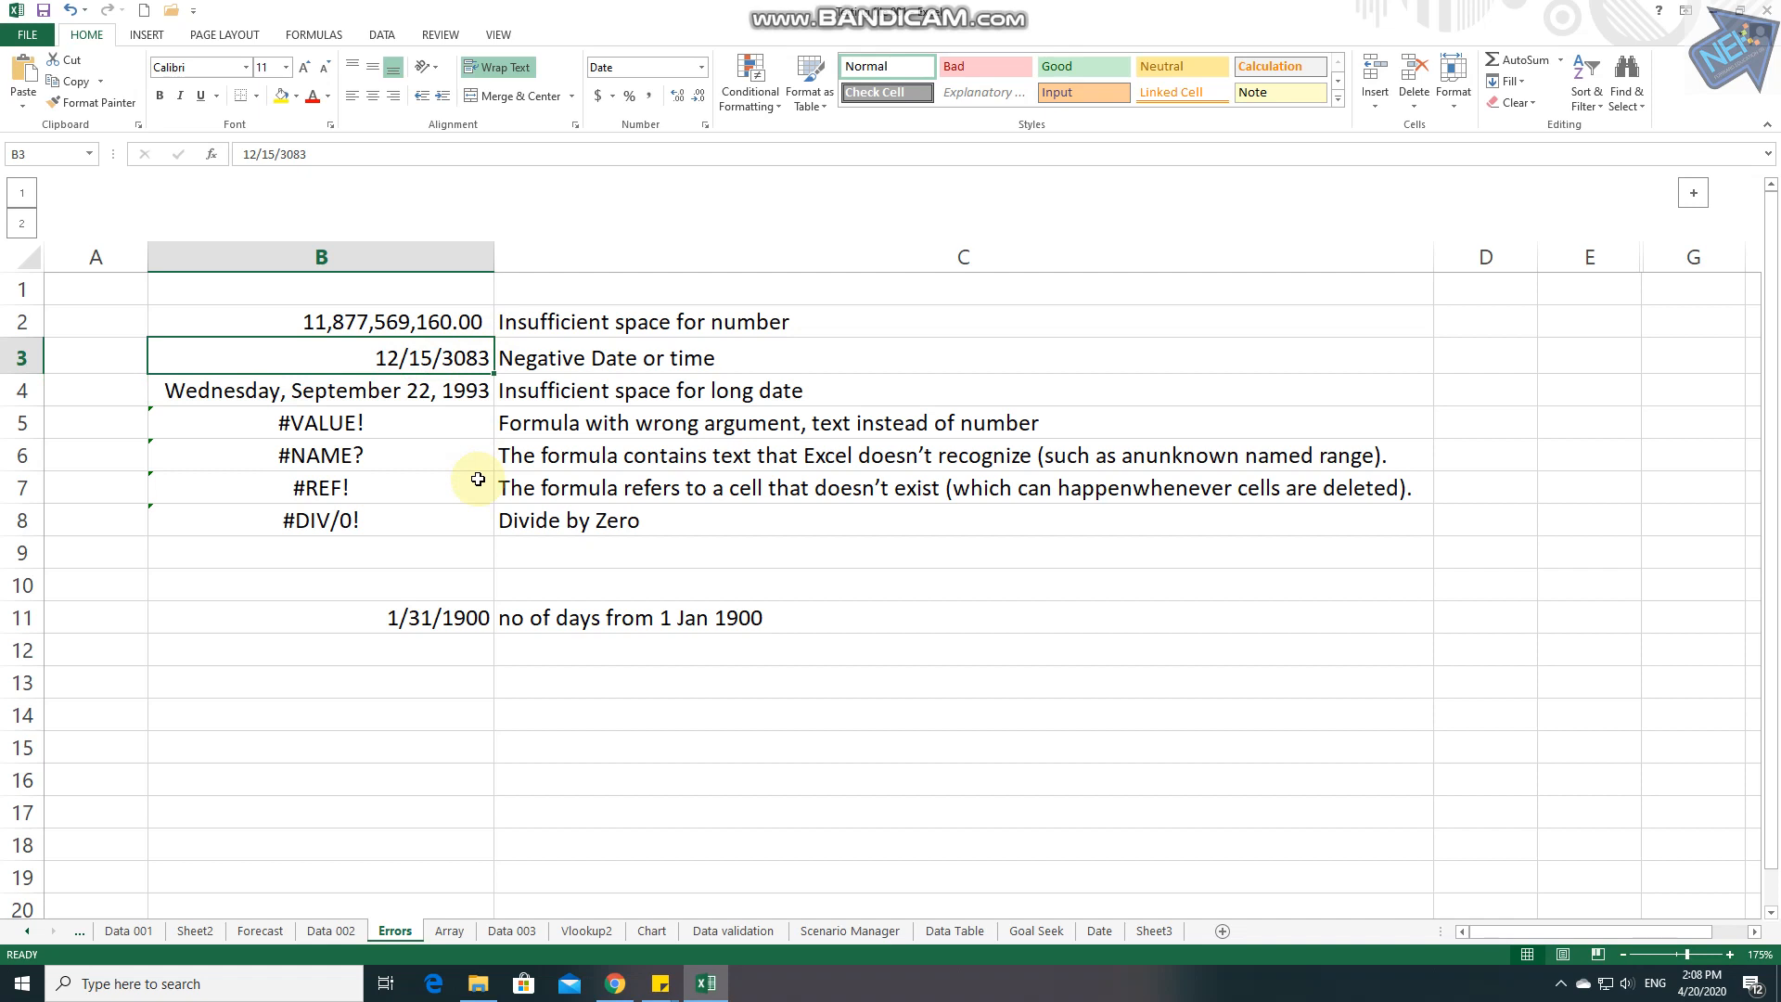
Step: Enter the formula =NOW() in cell B12 and apply the Comma style to it
{"action": "left_click", "coordinate": [482, 553]}
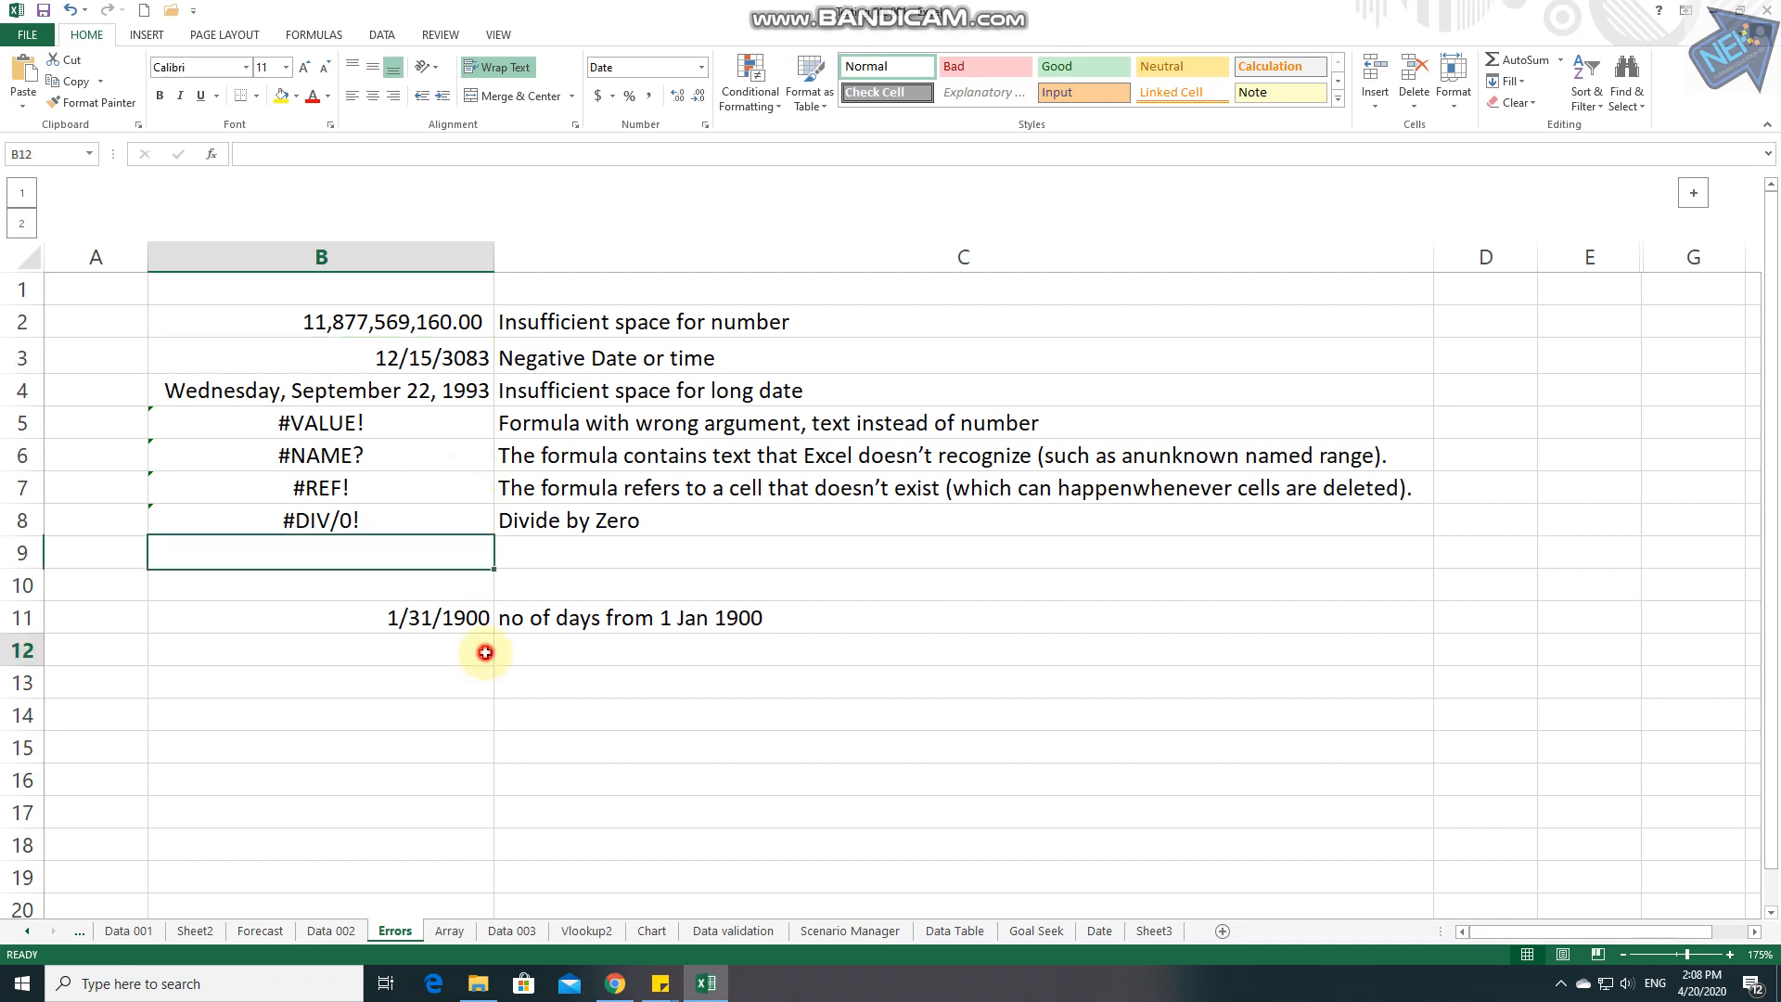
{"action": "left_click", "coordinate": [485, 652]}
{"action": "type", "text": "=n"}
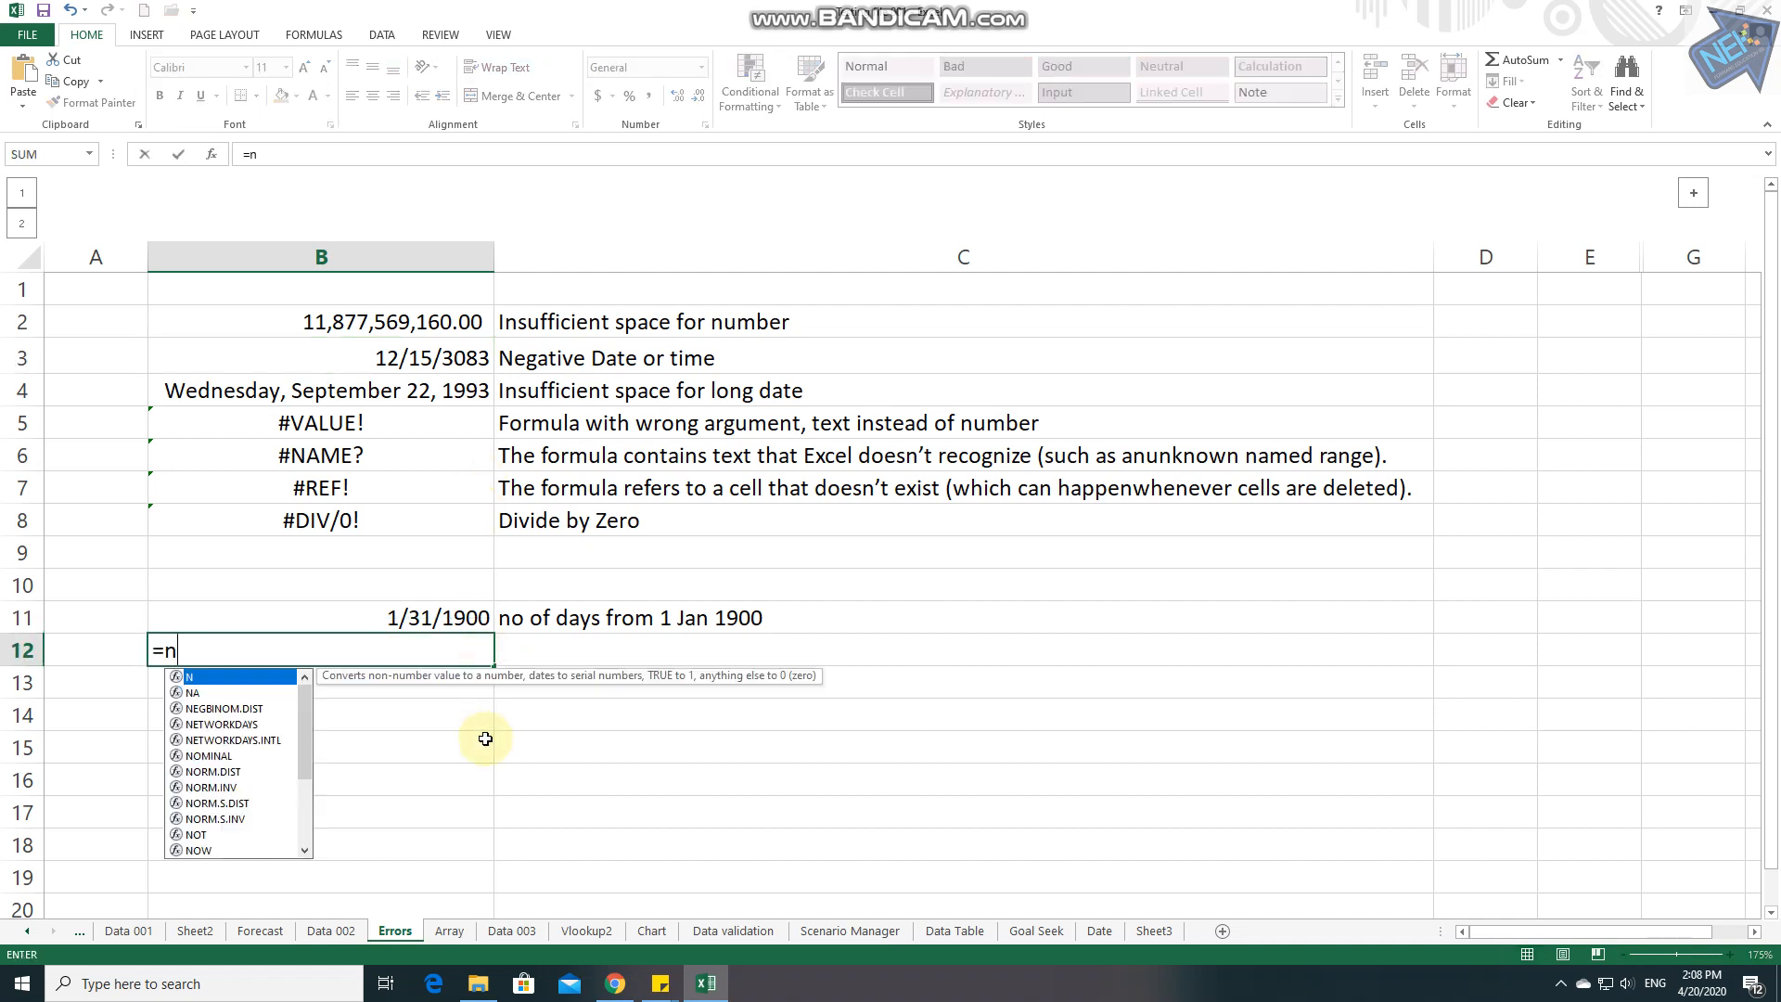
{"action": "type", "text": "ow()"}
{"action": "key", "text": "Return"}
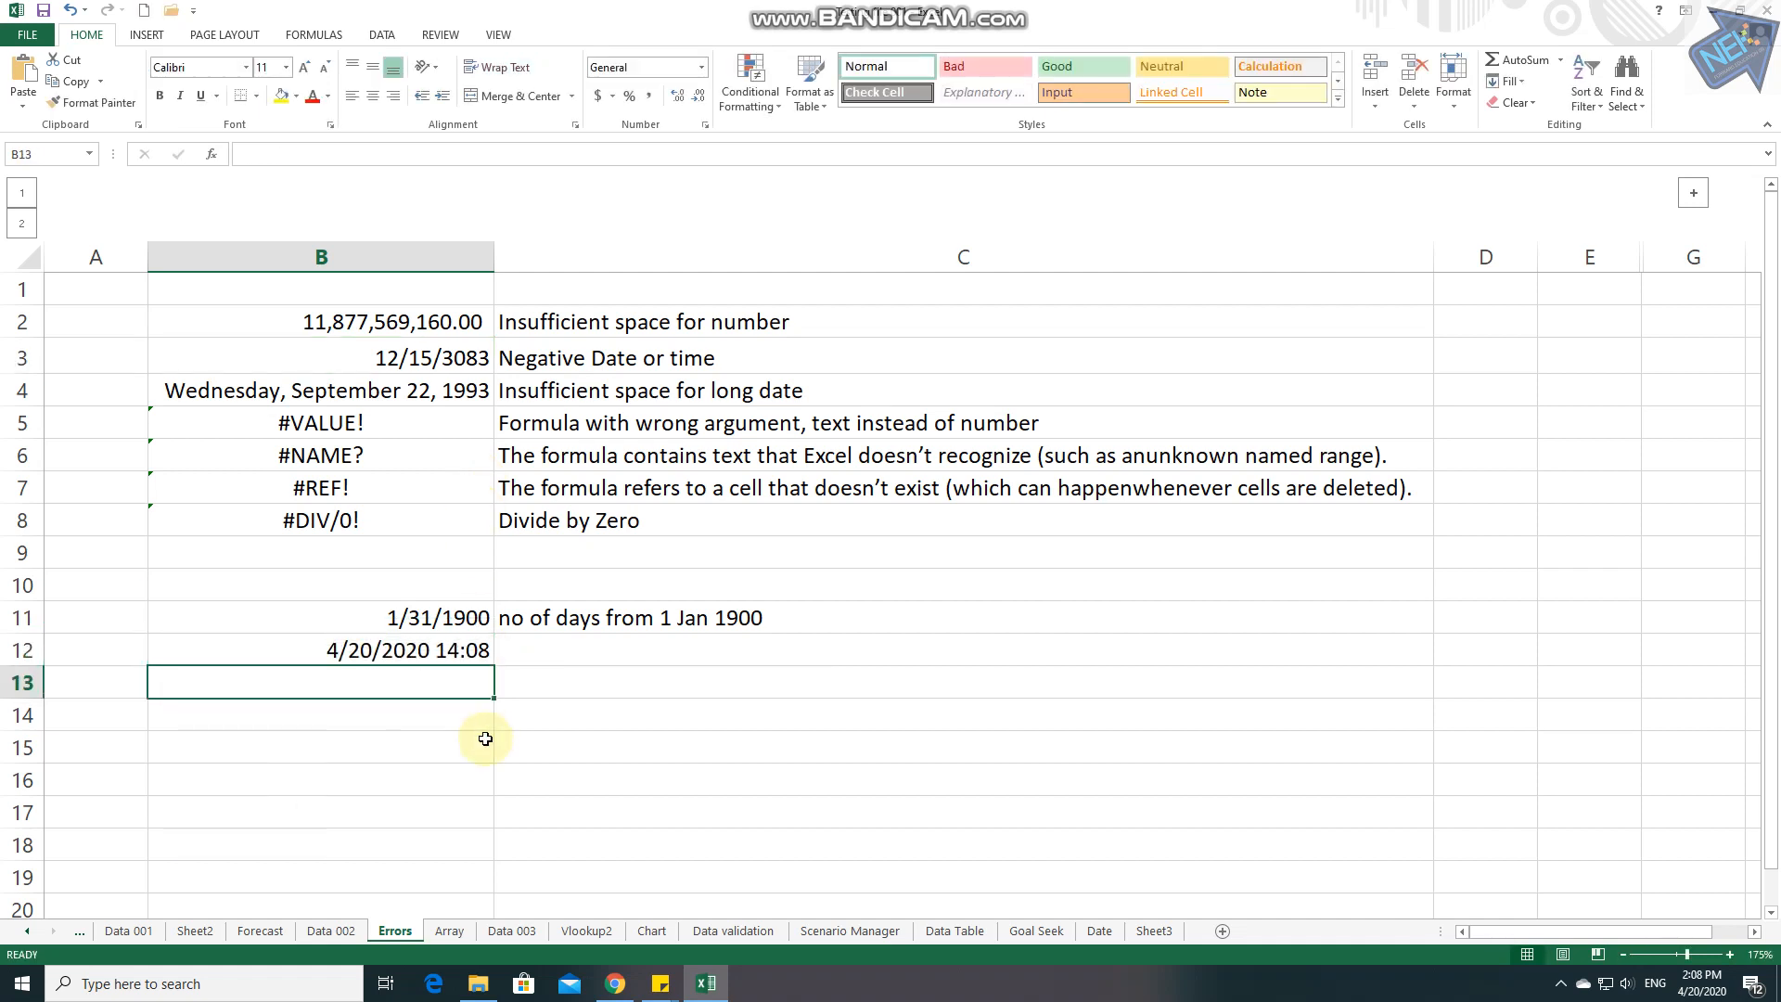
{"action": "left_click", "coordinate": [464, 649]}
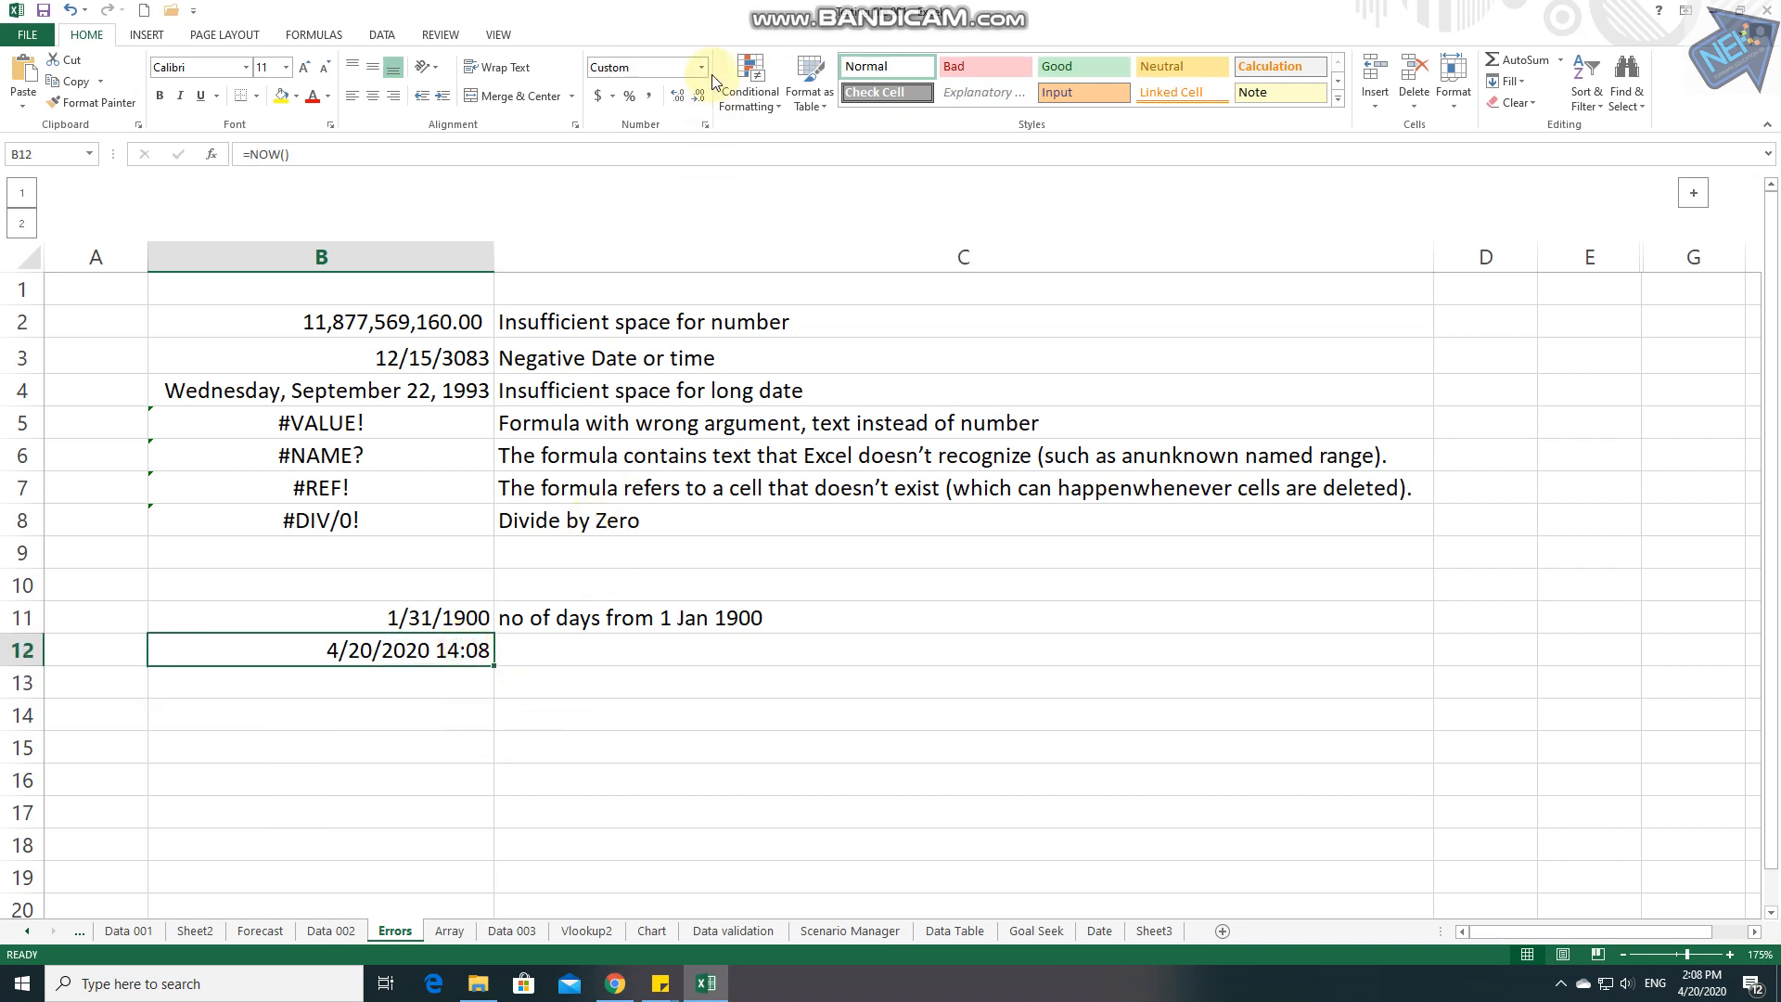
{"action": "left_click", "coordinate": [648, 97]}
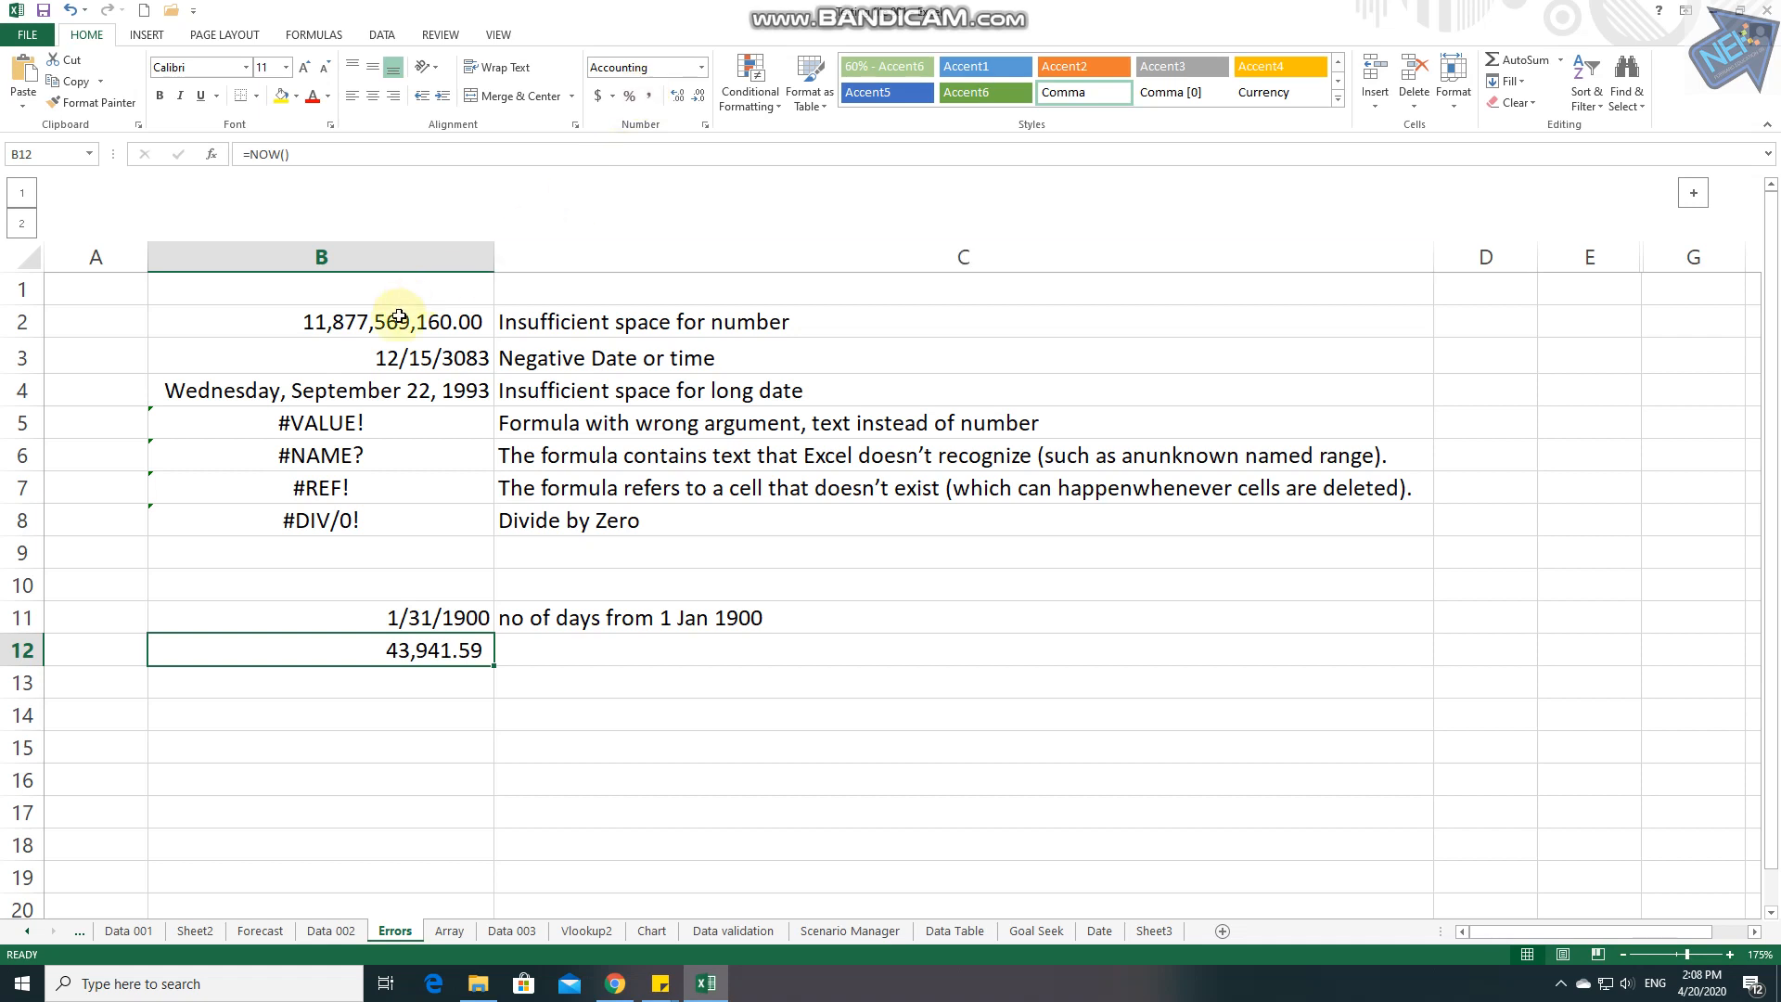
Step: Enter 43941 in the date-formatted cell B3
{"action": "left_click", "coordinate": [394, 355]}
{"action": "type", "text": "4"}
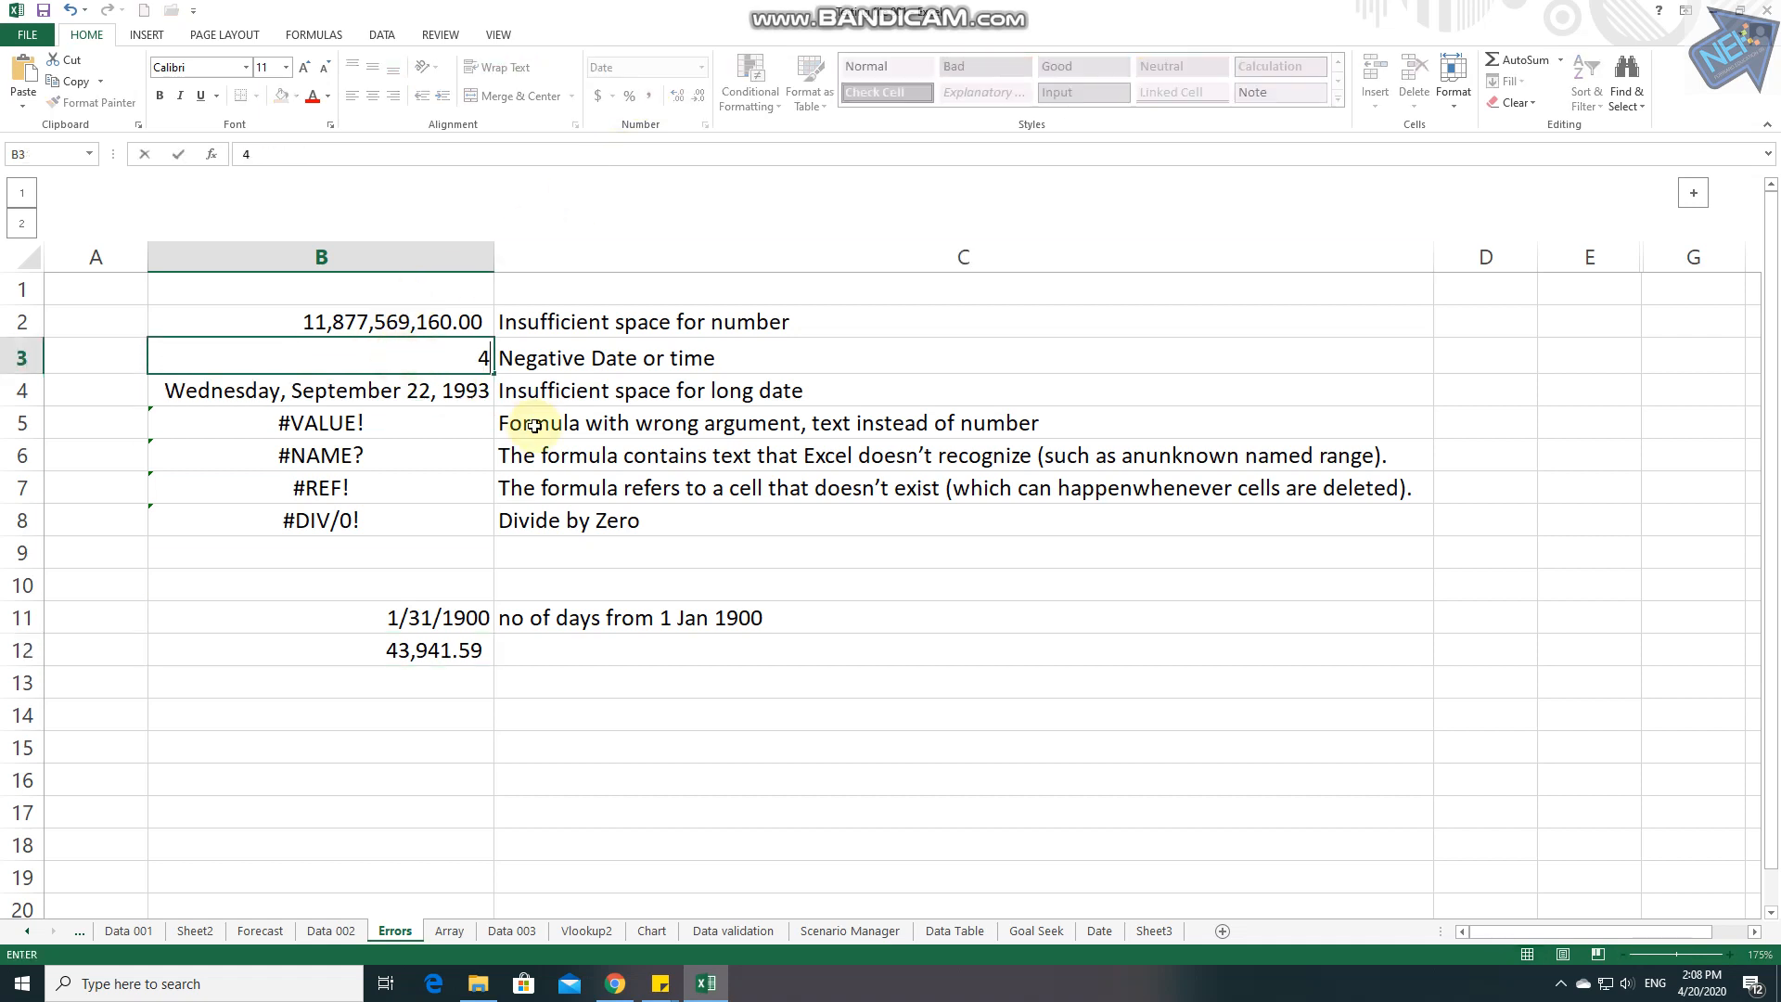
{"action": "type", "text": "3941"}
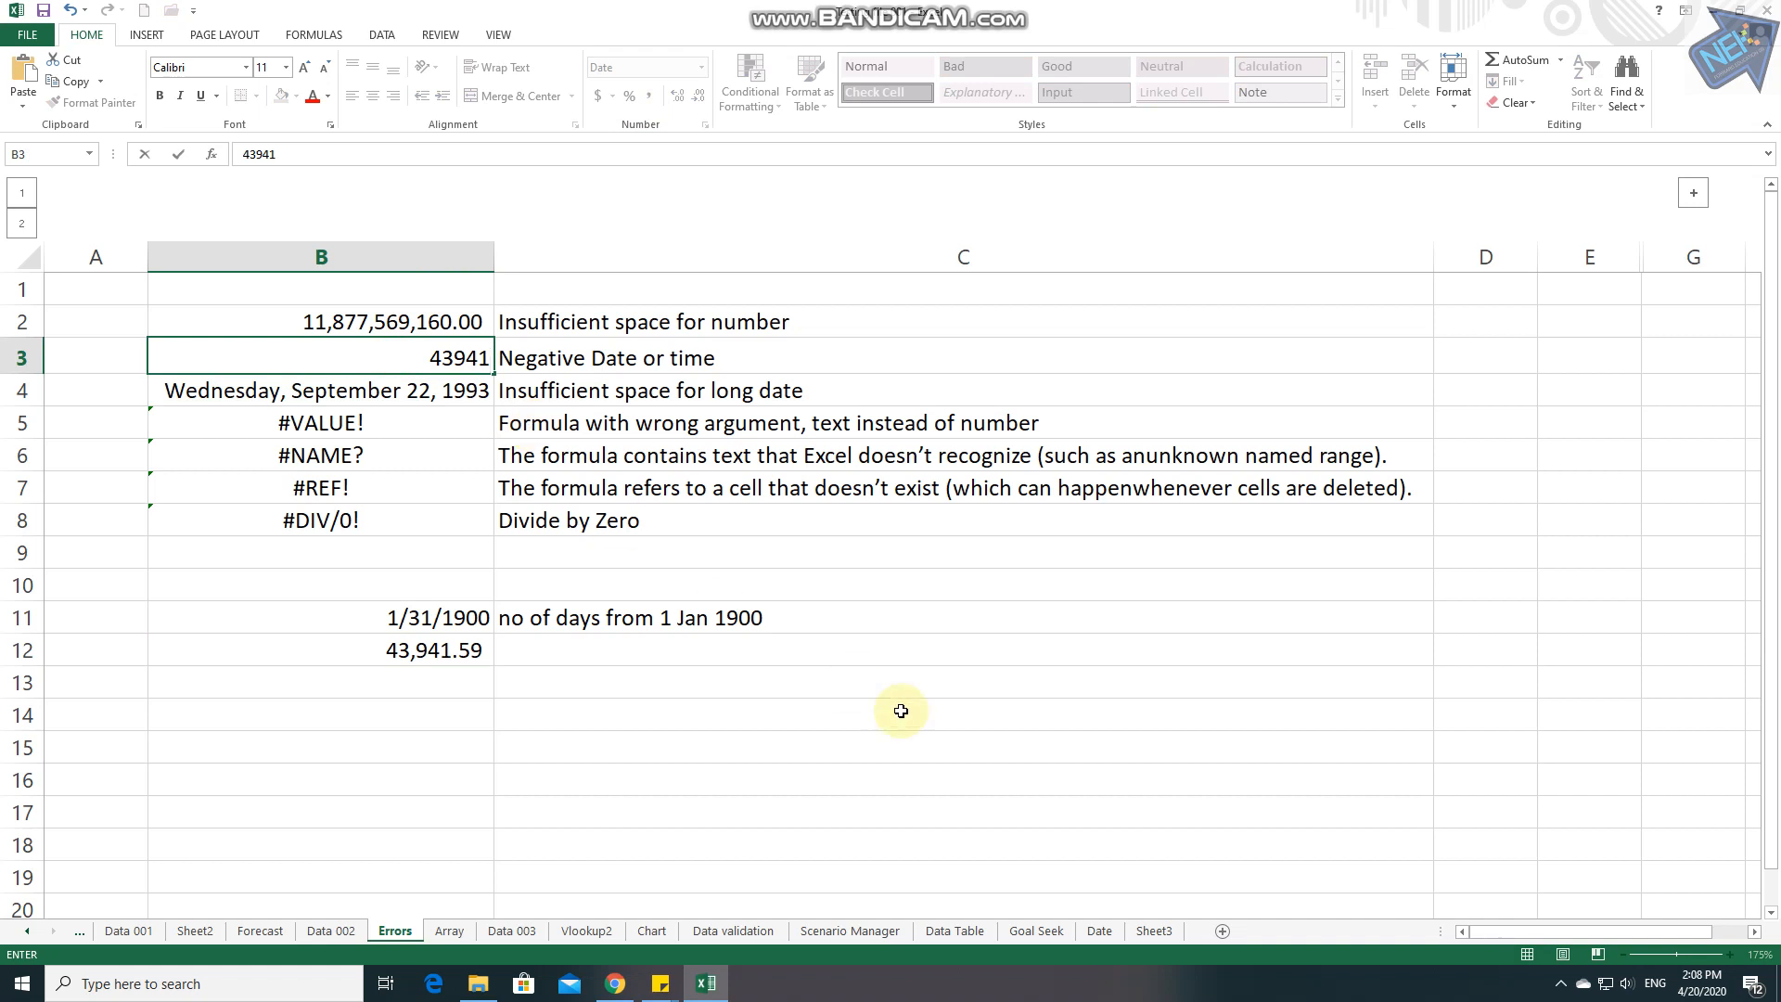
{"action": "key", "text": "Return"}
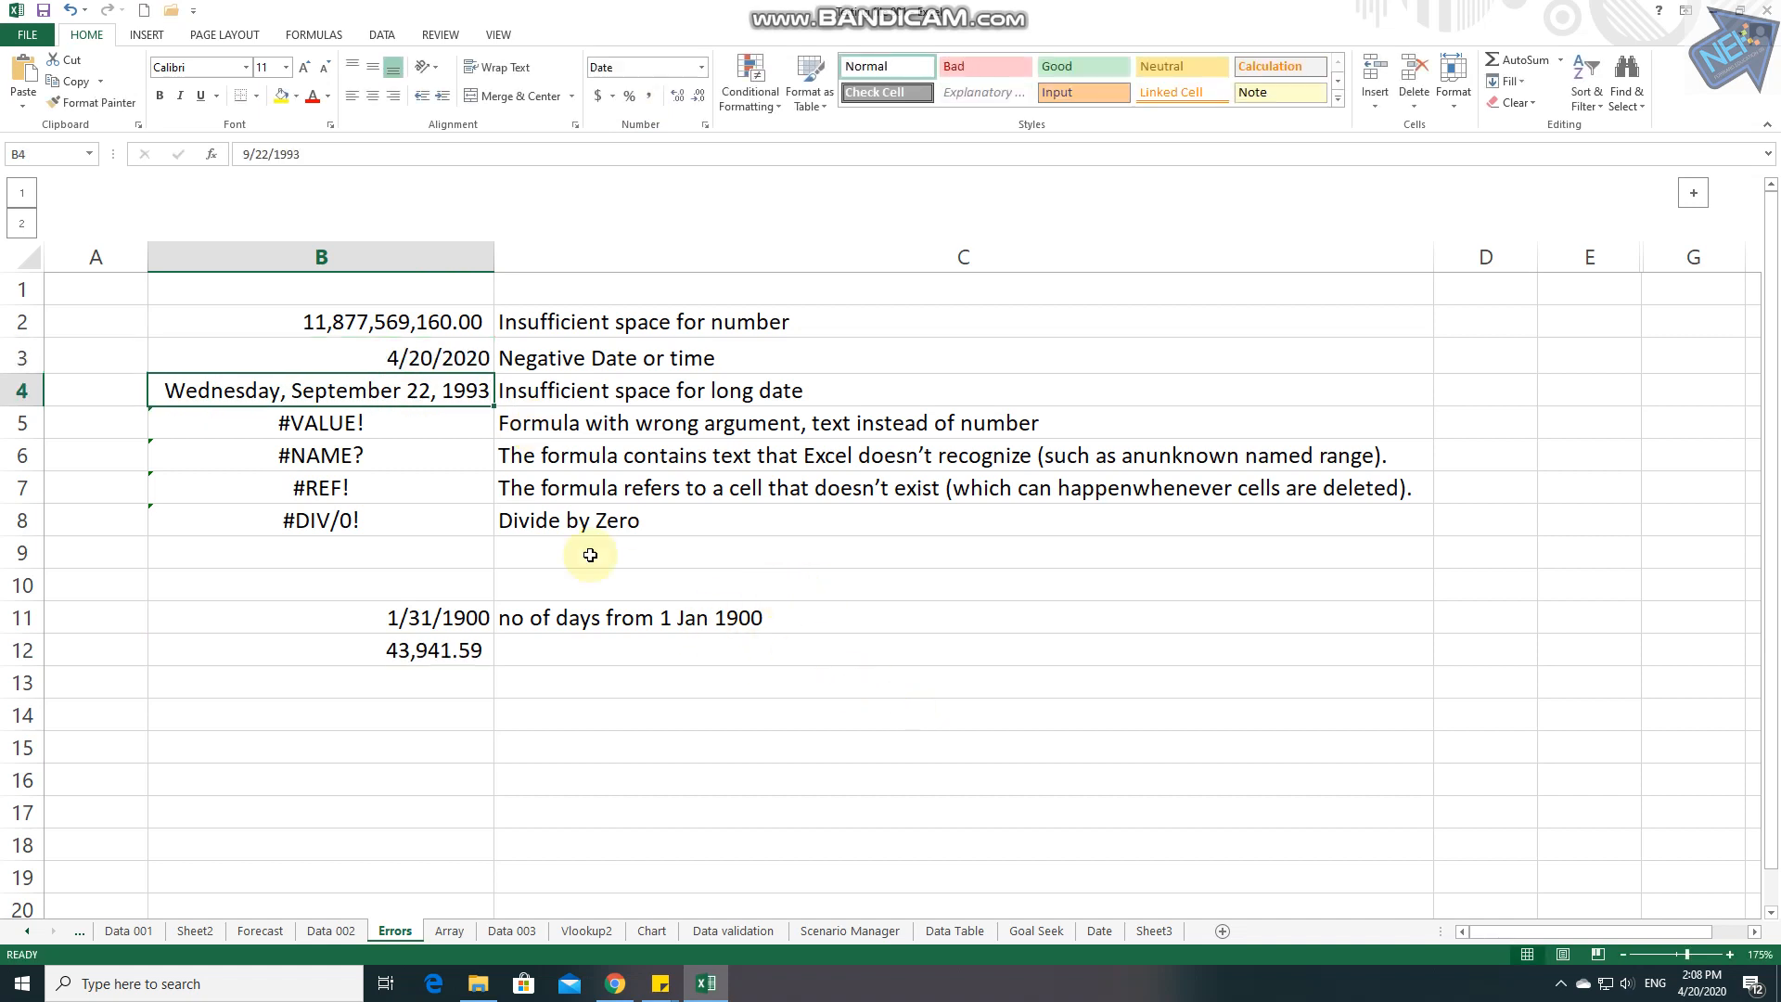
{"action": "left_click", "coordinate": [427, 357]}
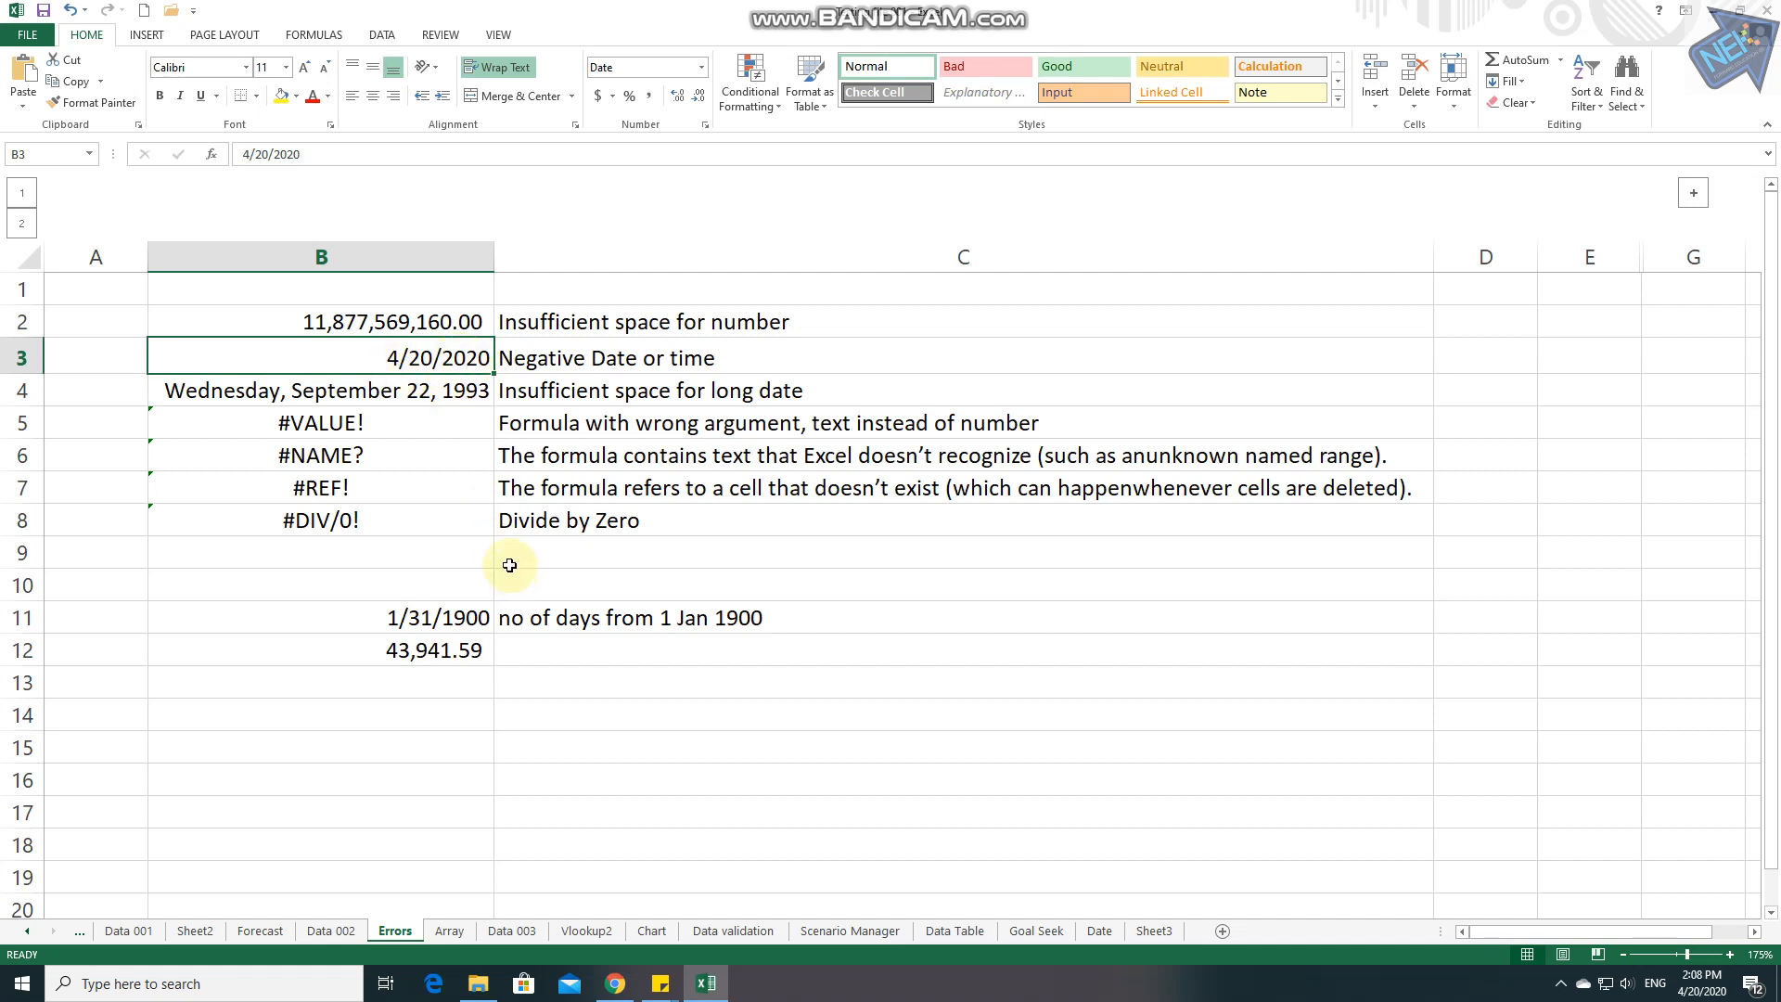
Step: Clear the contents of the helper cells B11:C12 below the error list
{"action": "left_click_drag", "start_coordinate": [455, 617], "coordinate": [576, 648]}
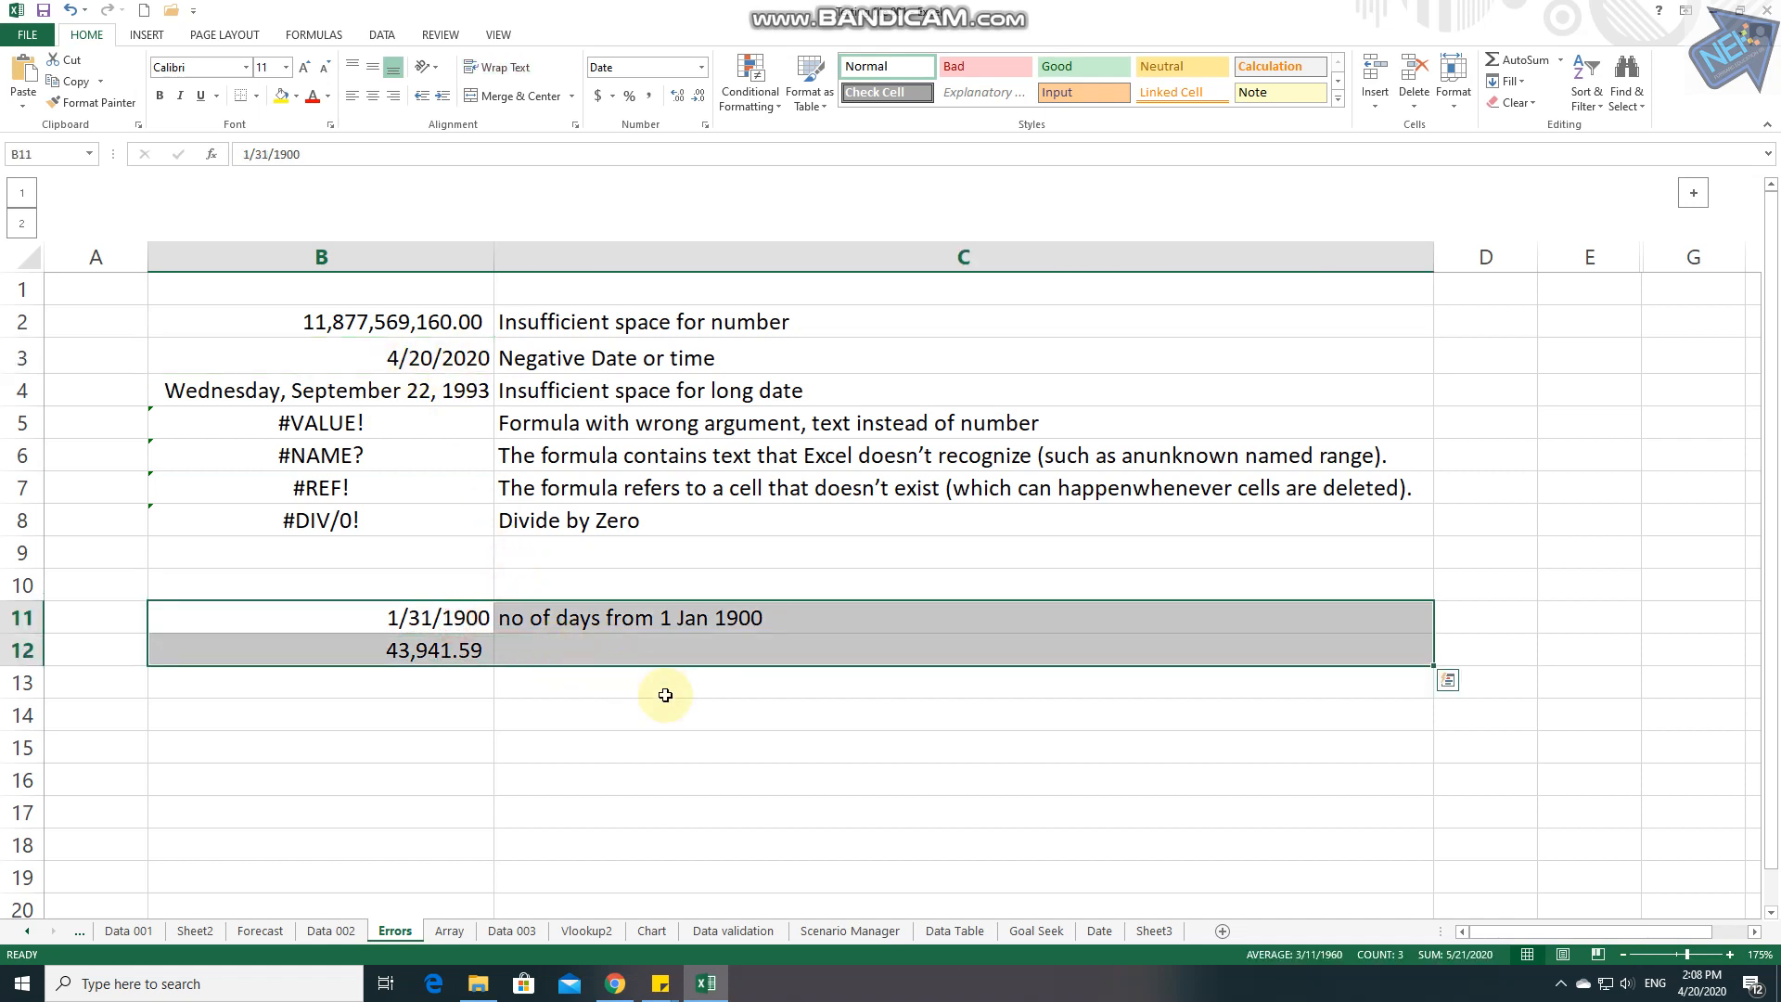
{"action": "key", "text": "Delete"}
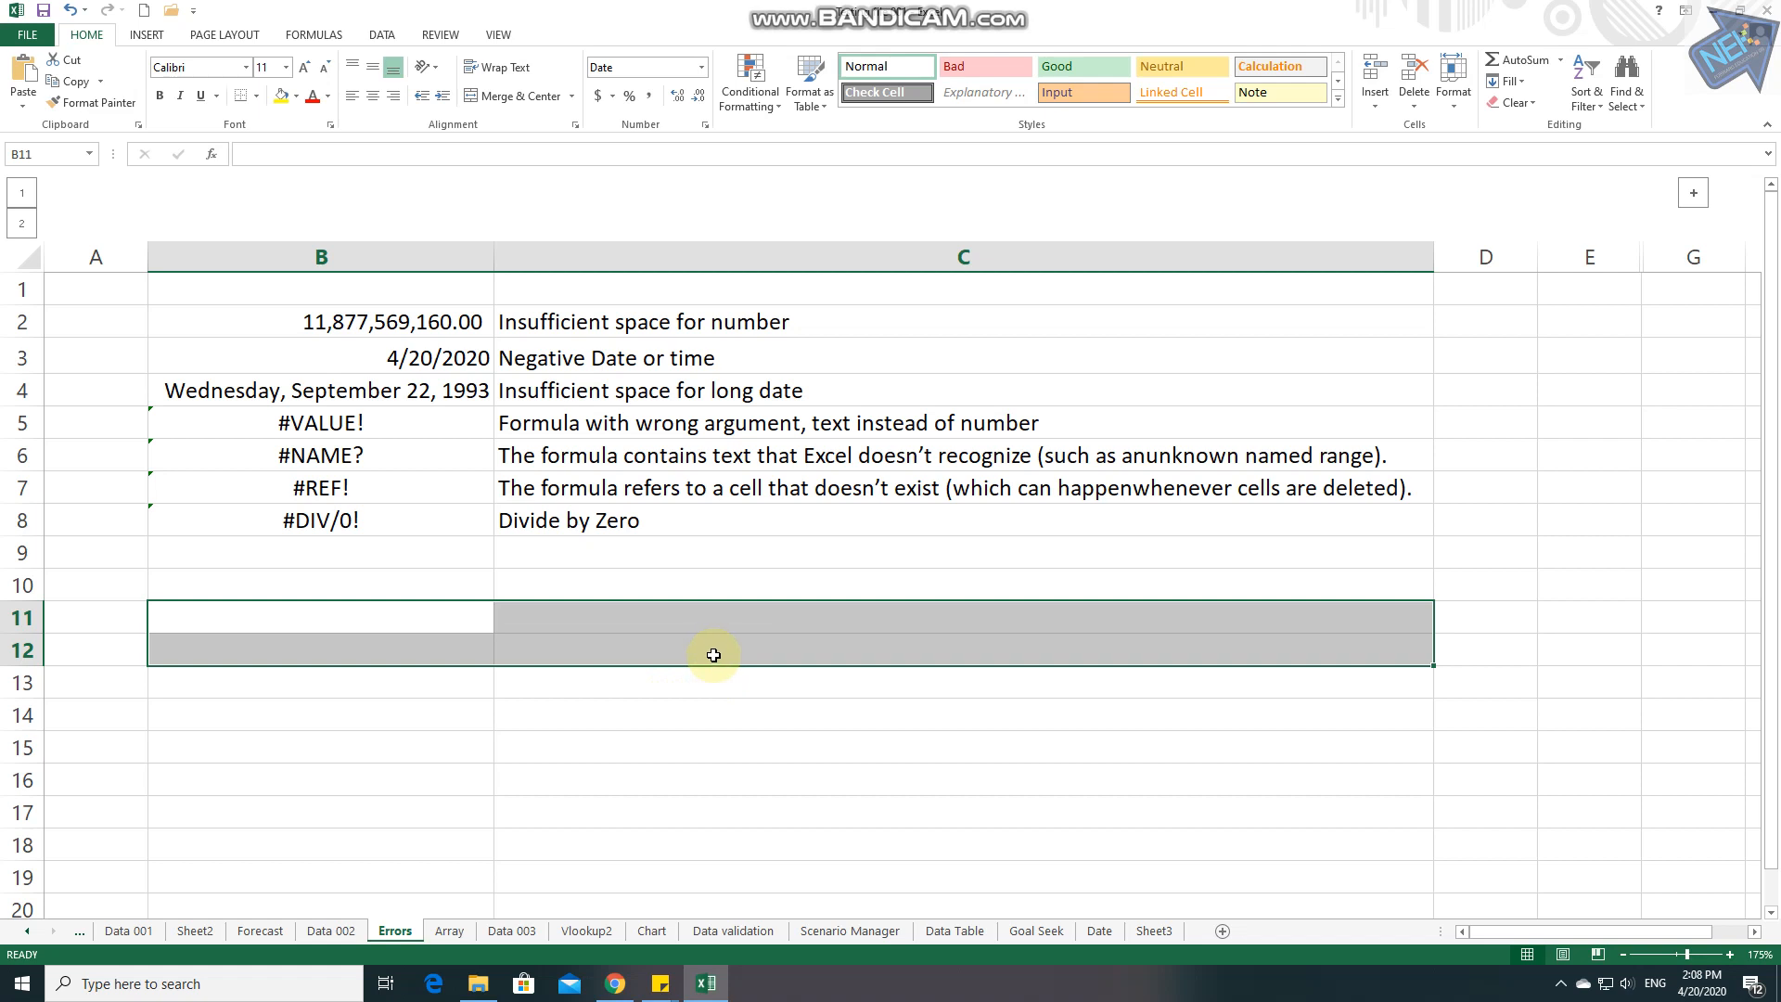
Step: Narrow column B so the long date in B4 no longer fits, and autofit the column again
{"action": "left_click", "coordinate": [561, 390]}
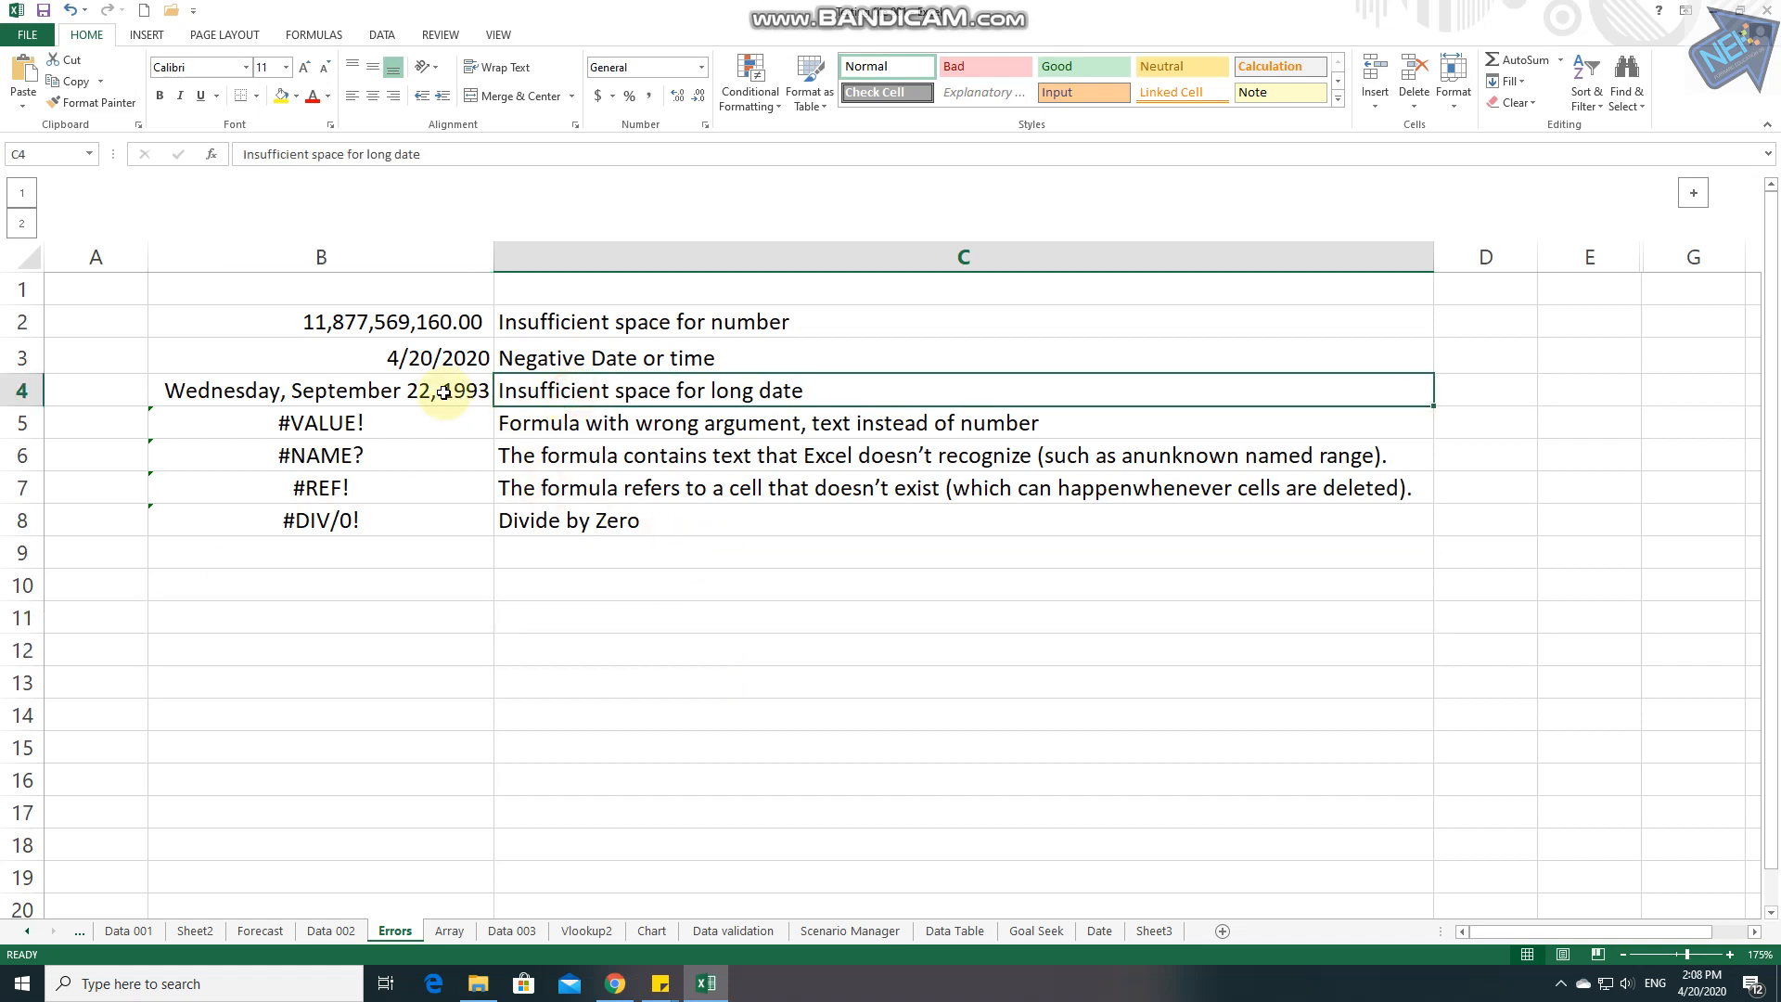
{"action": "left_click", "coordinate": [444, 391]}
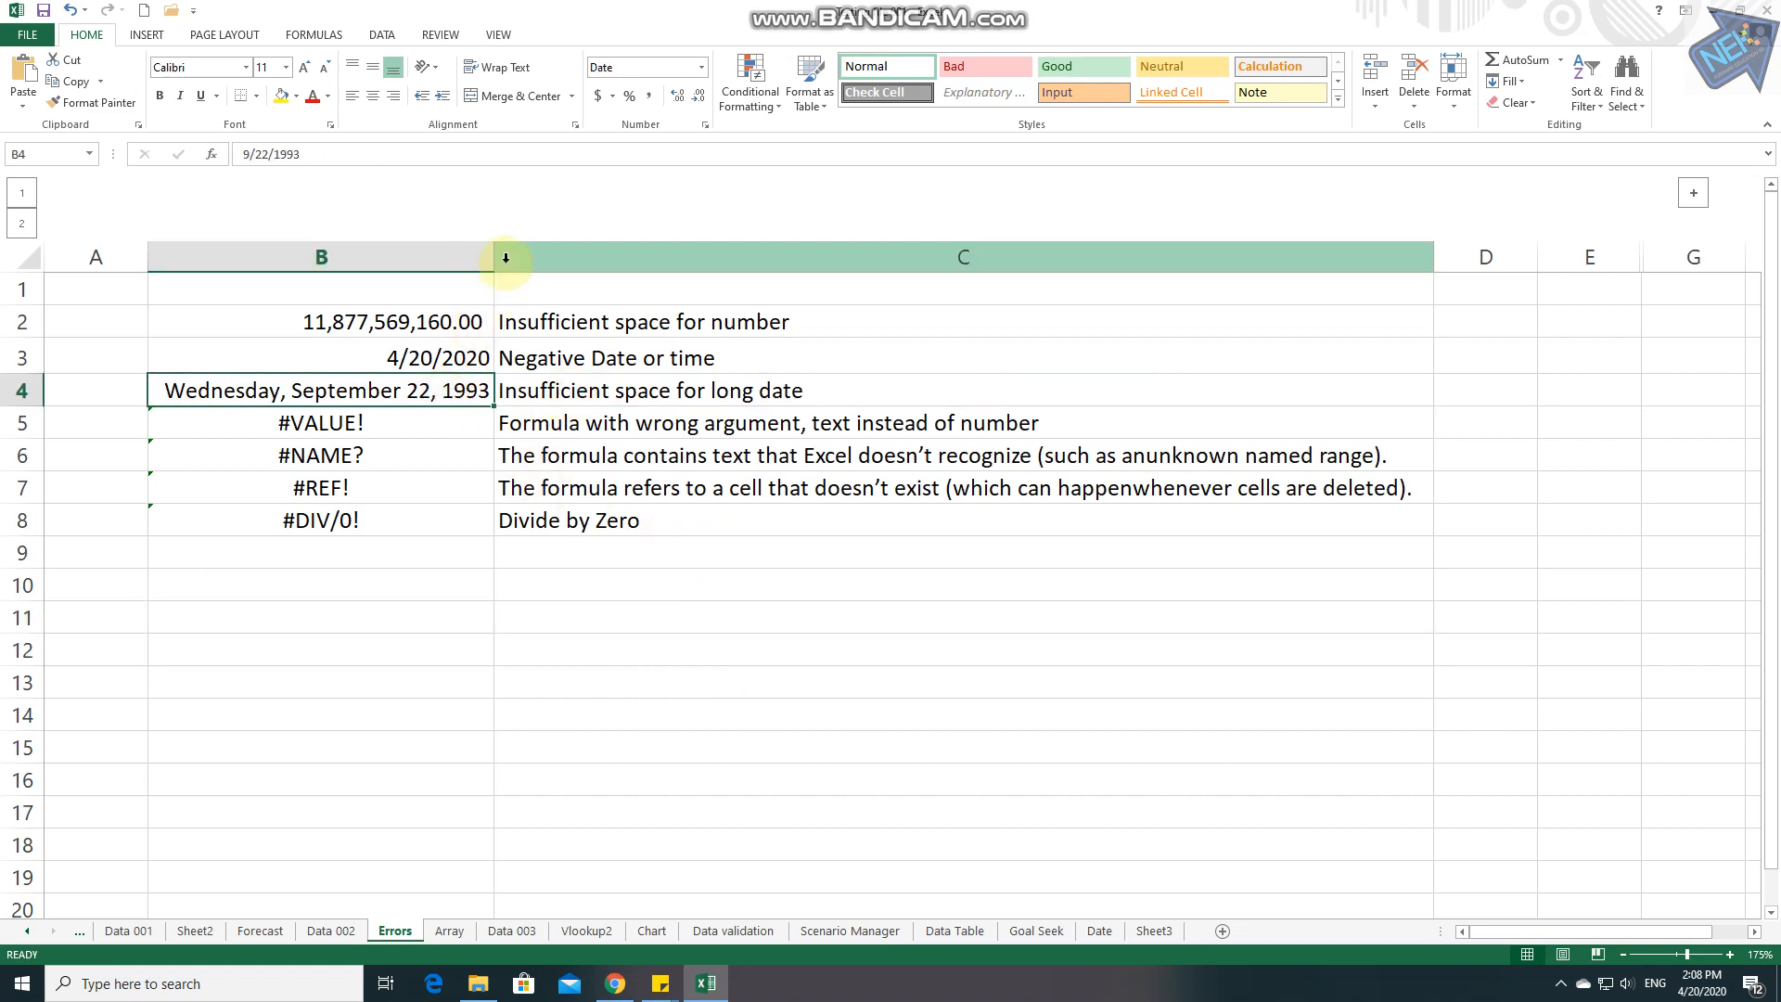
{"action": "left_click_drag", "start_coordinate": [494, 257], "coordinate": [424, 260]}
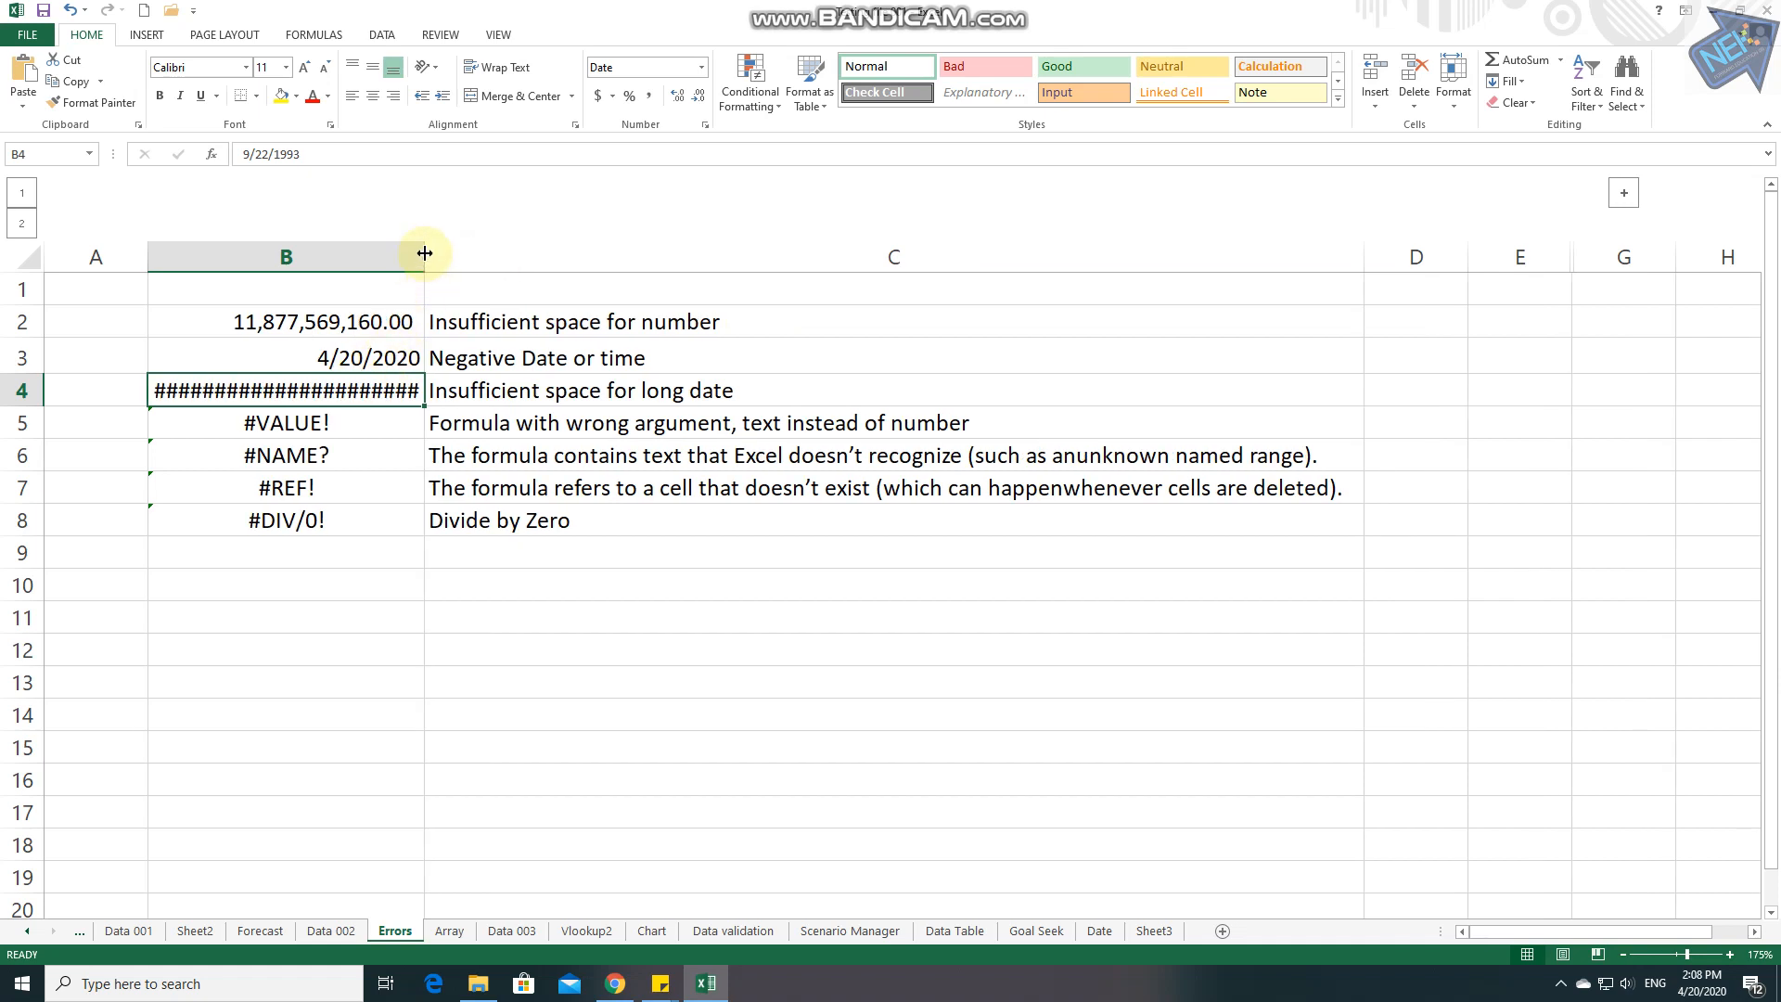
{"action": "double_click", "coordinate": [424, 253]}
Step: Expand the collapsed column group so that column F, referenced by the formula in B5, is shown
{"action": "left_click", "coordinate": [644, 422]}
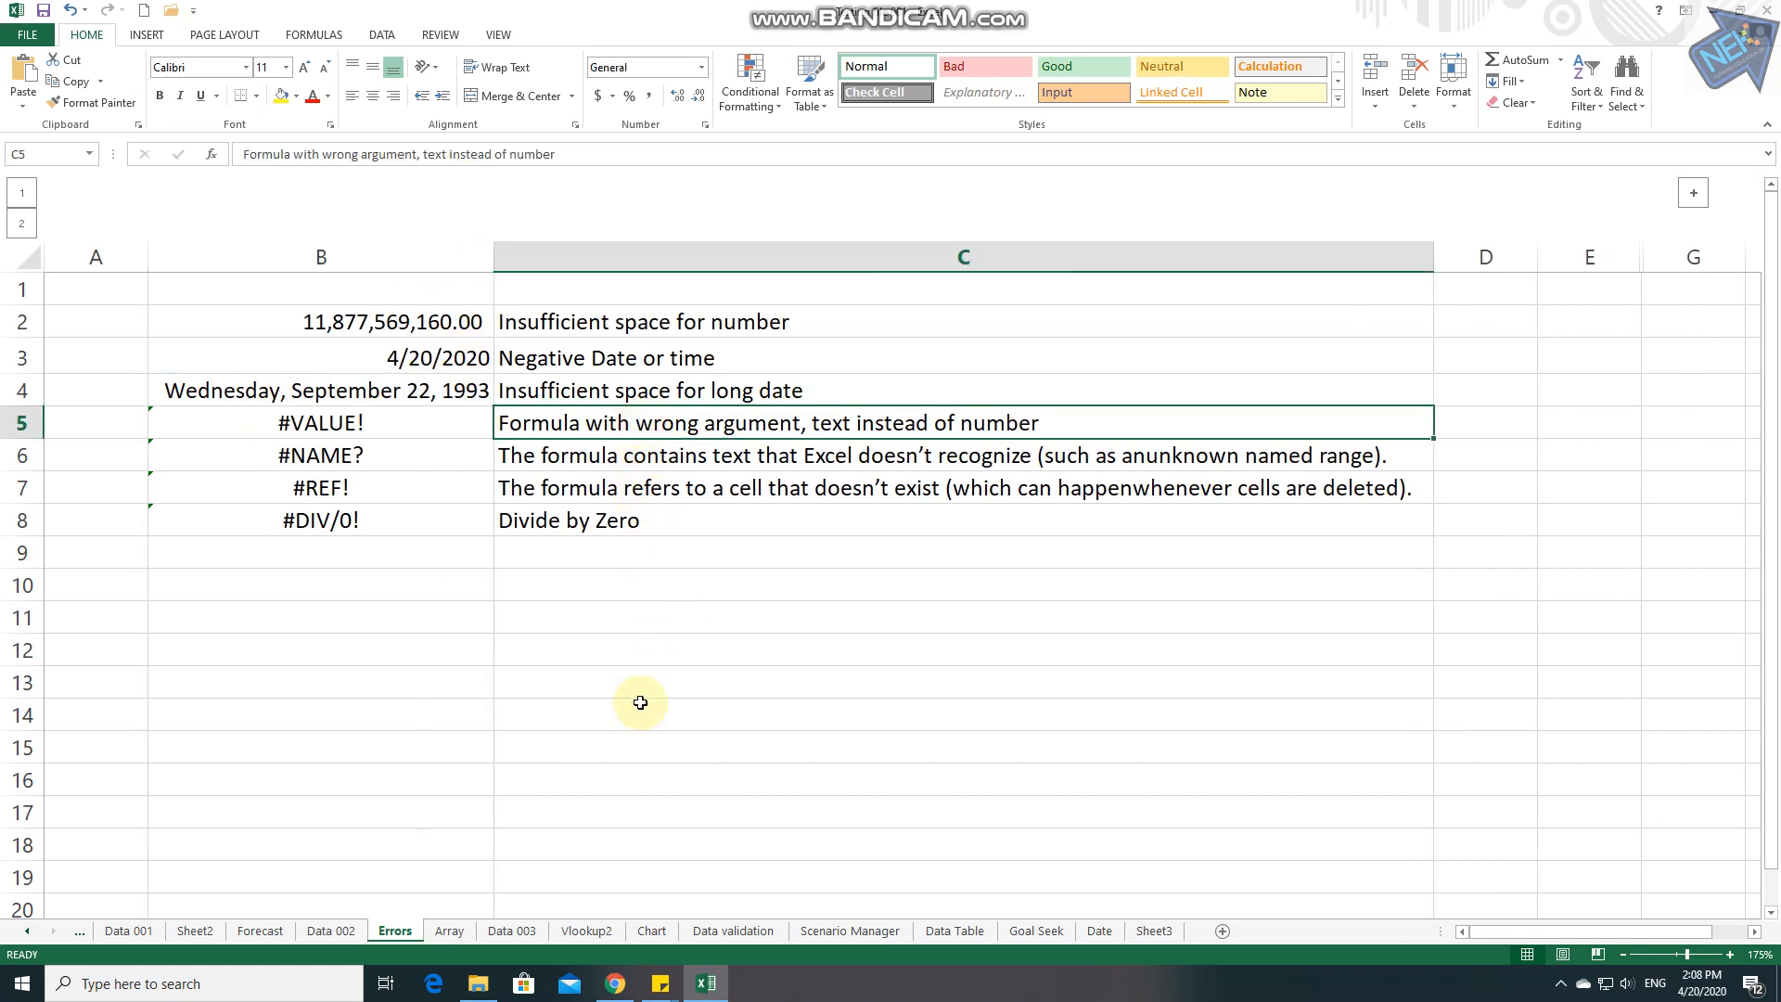
{"action": "left_click", "coordinate": [400, 427]}
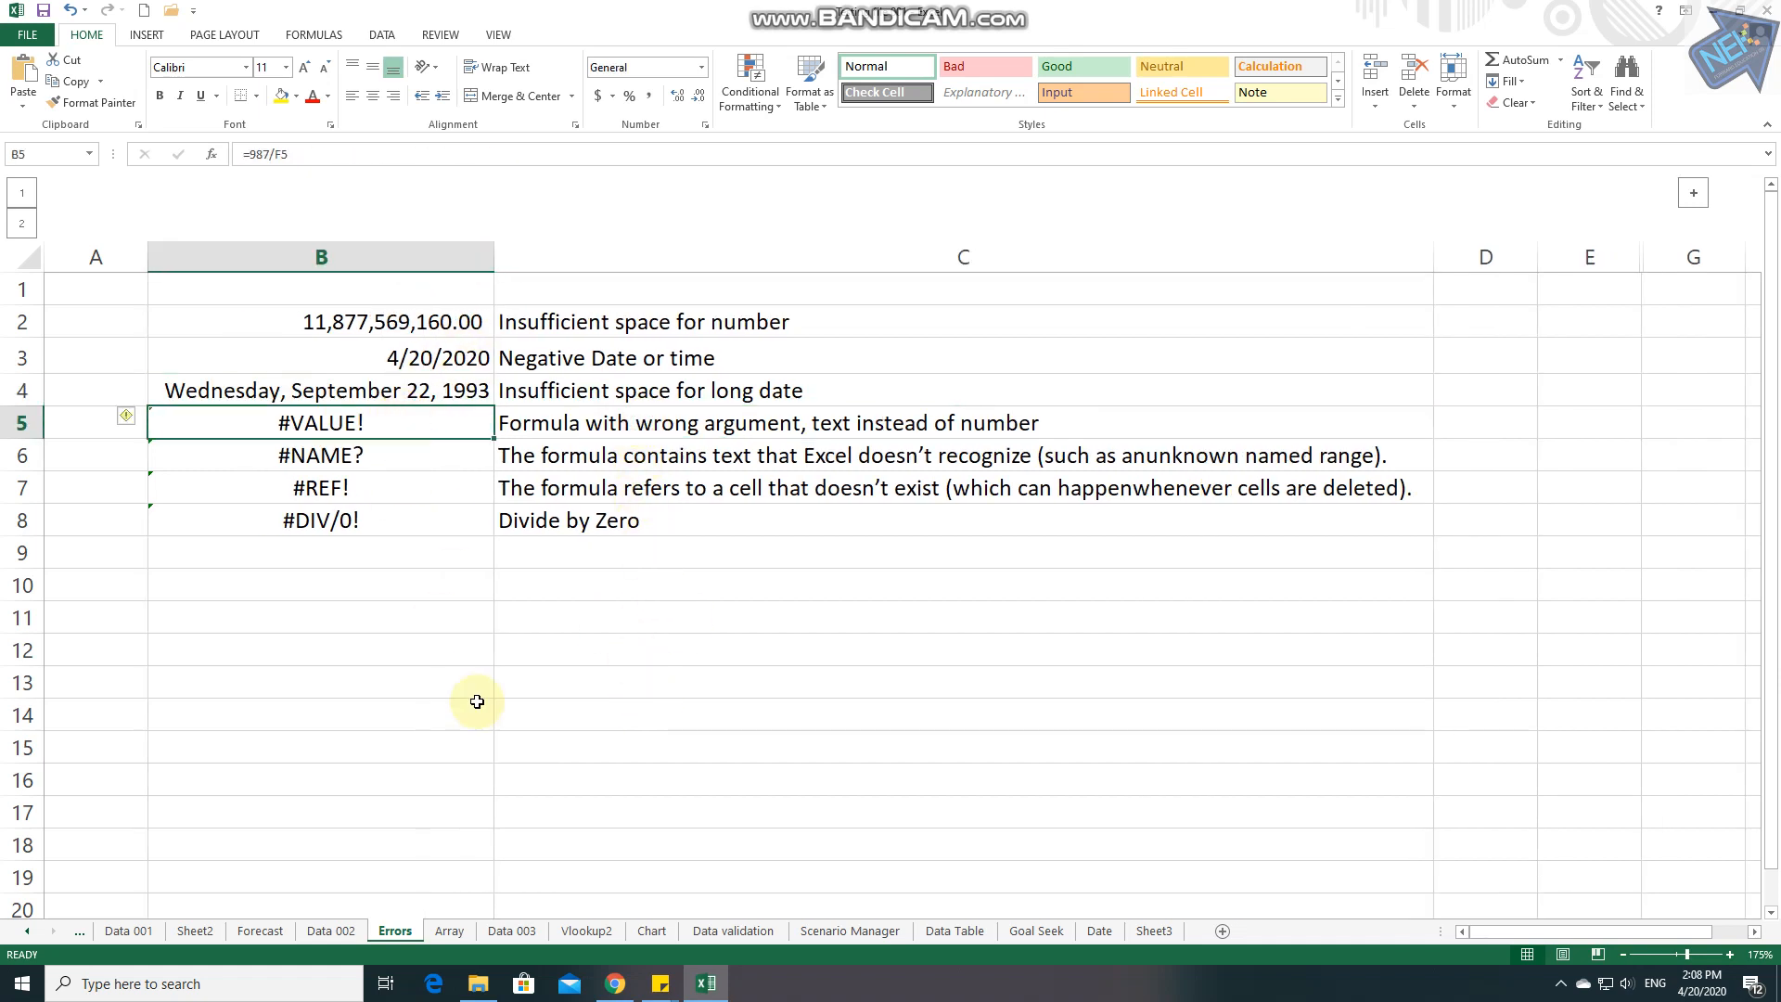
{"action": "left_click", "coordinate": [649, 426]}
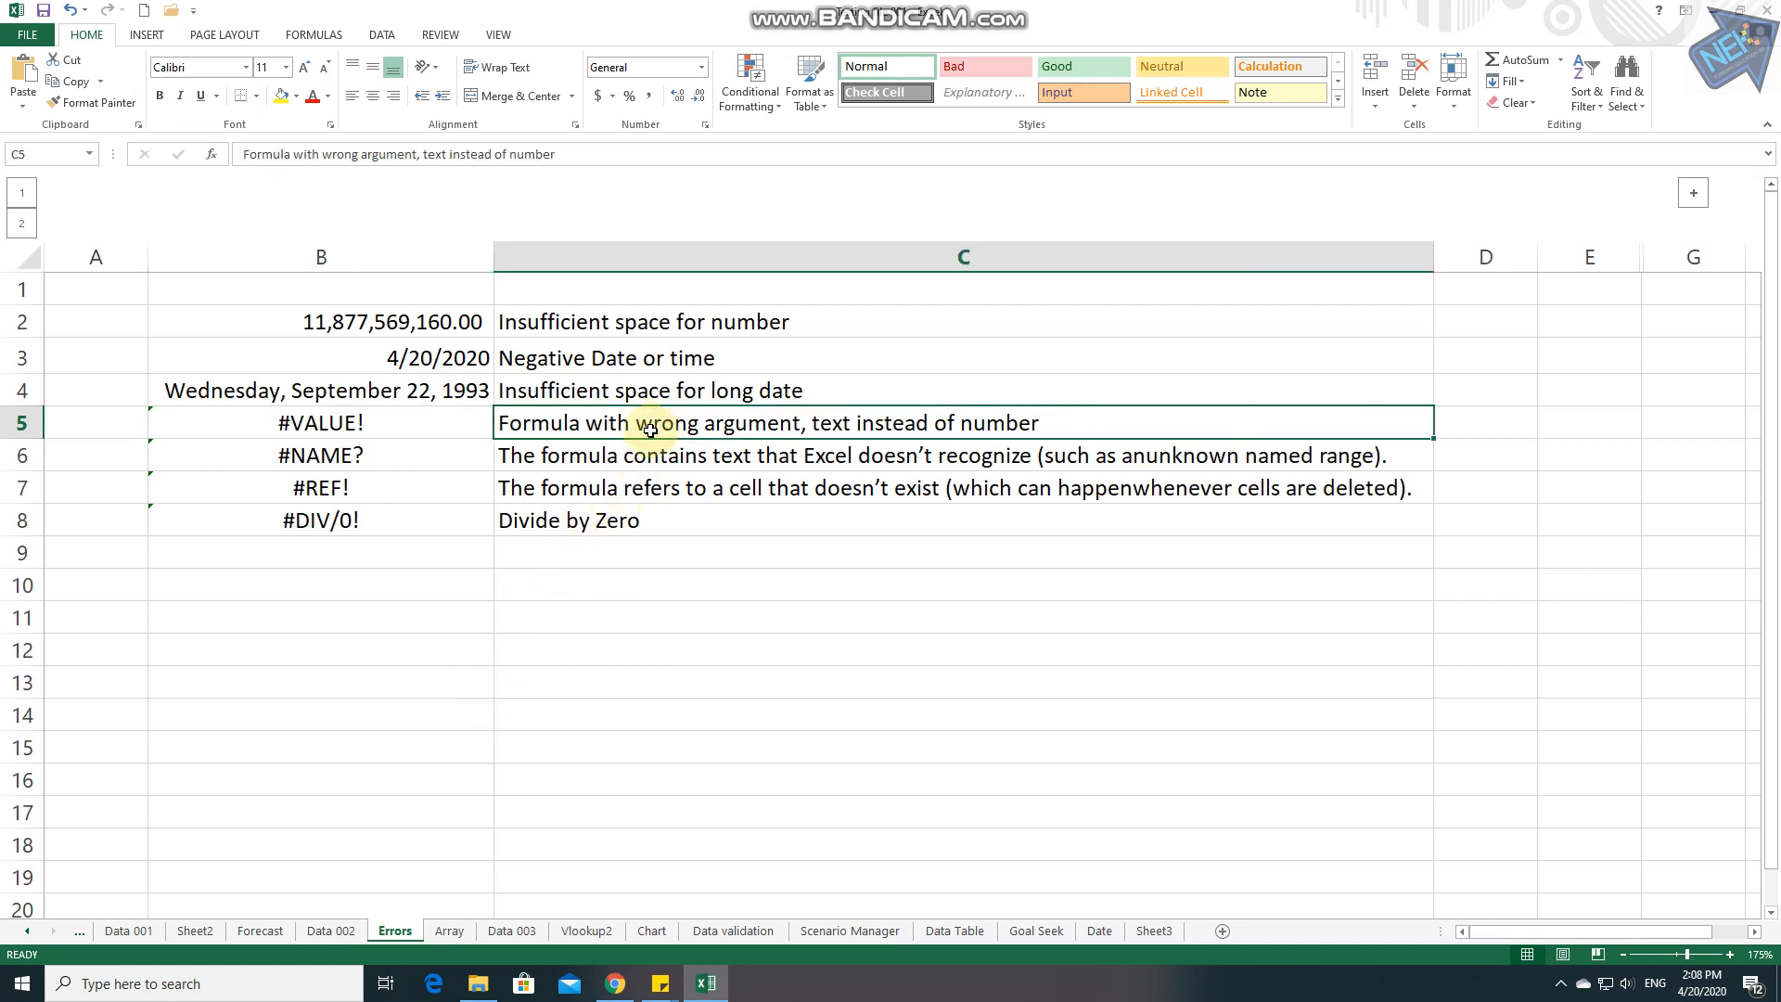
{"action": "left_click", "coordinate": [449, 424]}
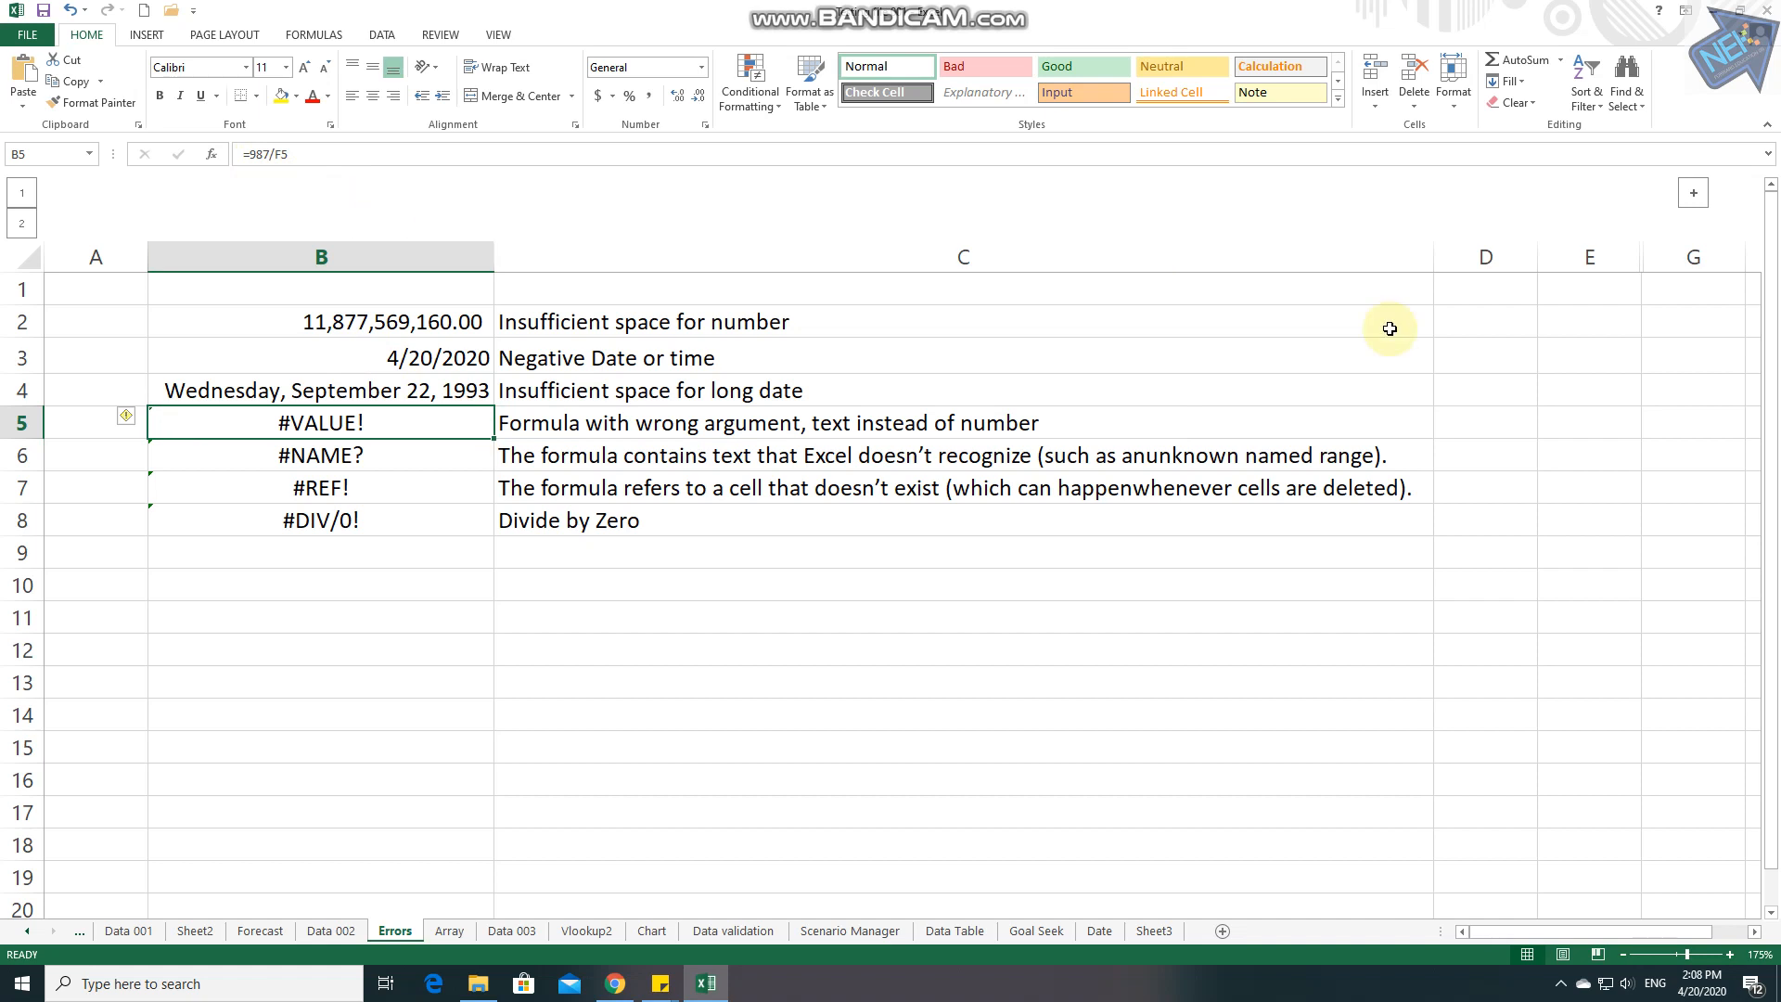
{"action": "left_click", "coordinate": [1695, 191]}
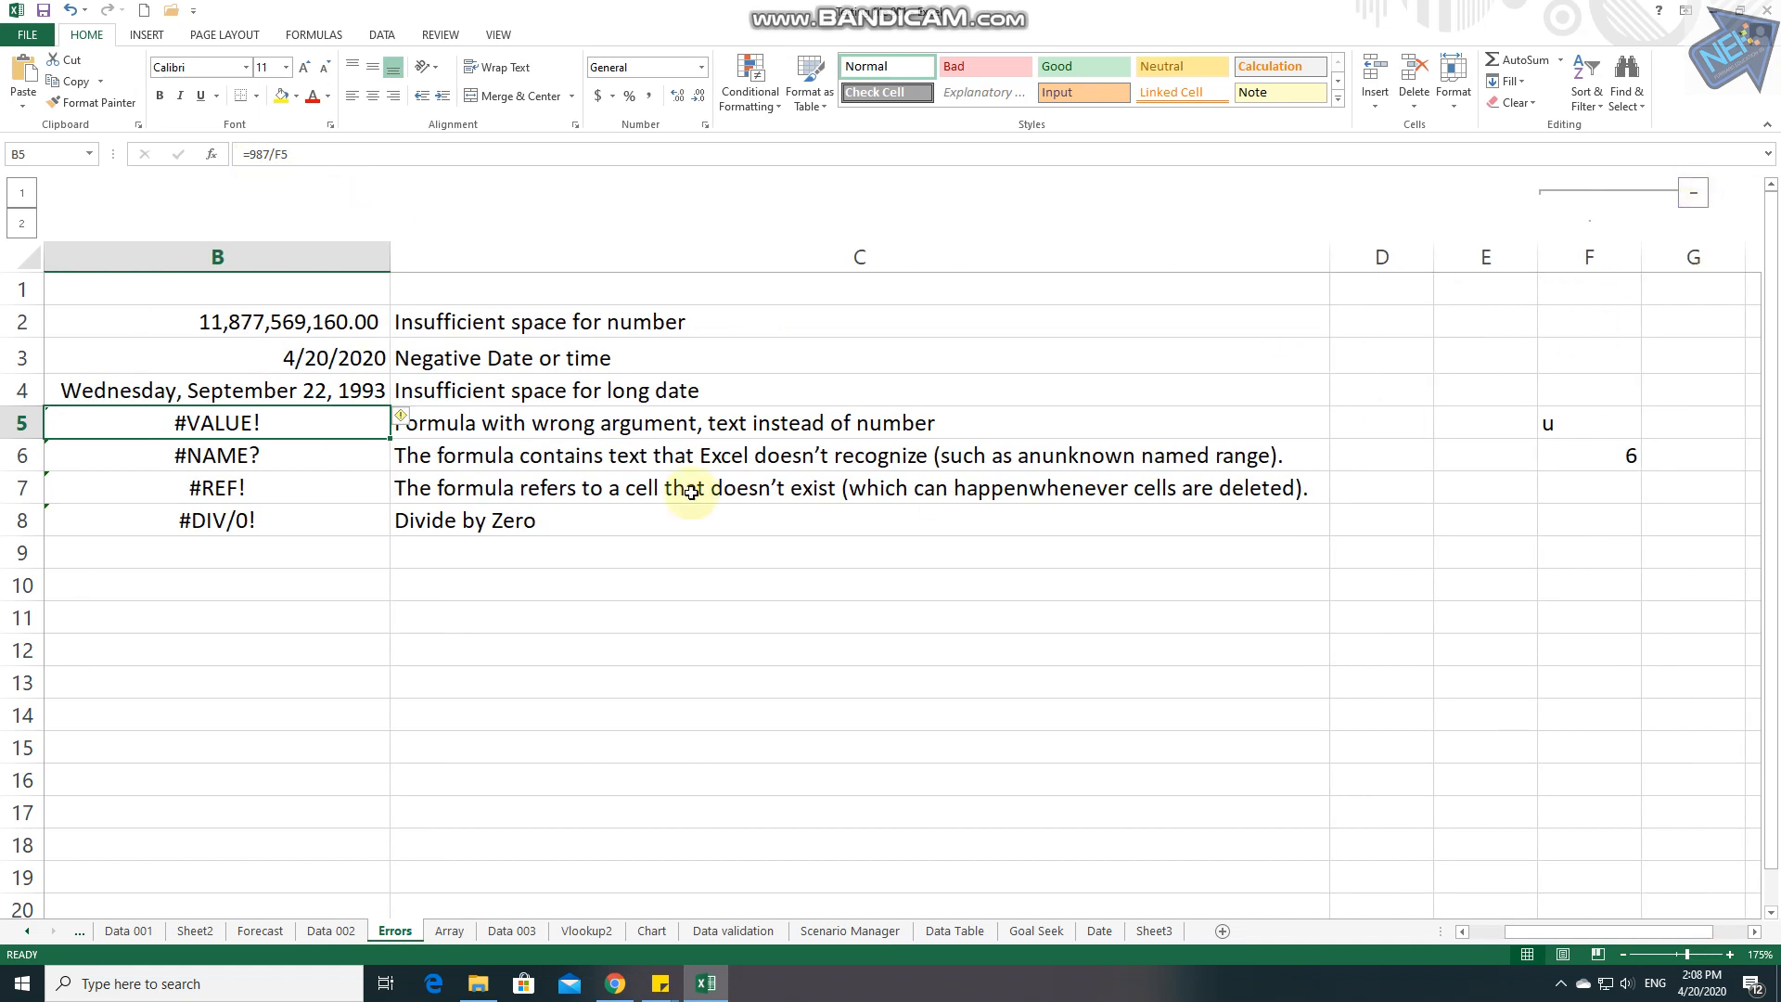
Step: Examine the division formula in B5 and the cell F5 it refers to
{"action": "double_click", "coordinate": [358, 418]}
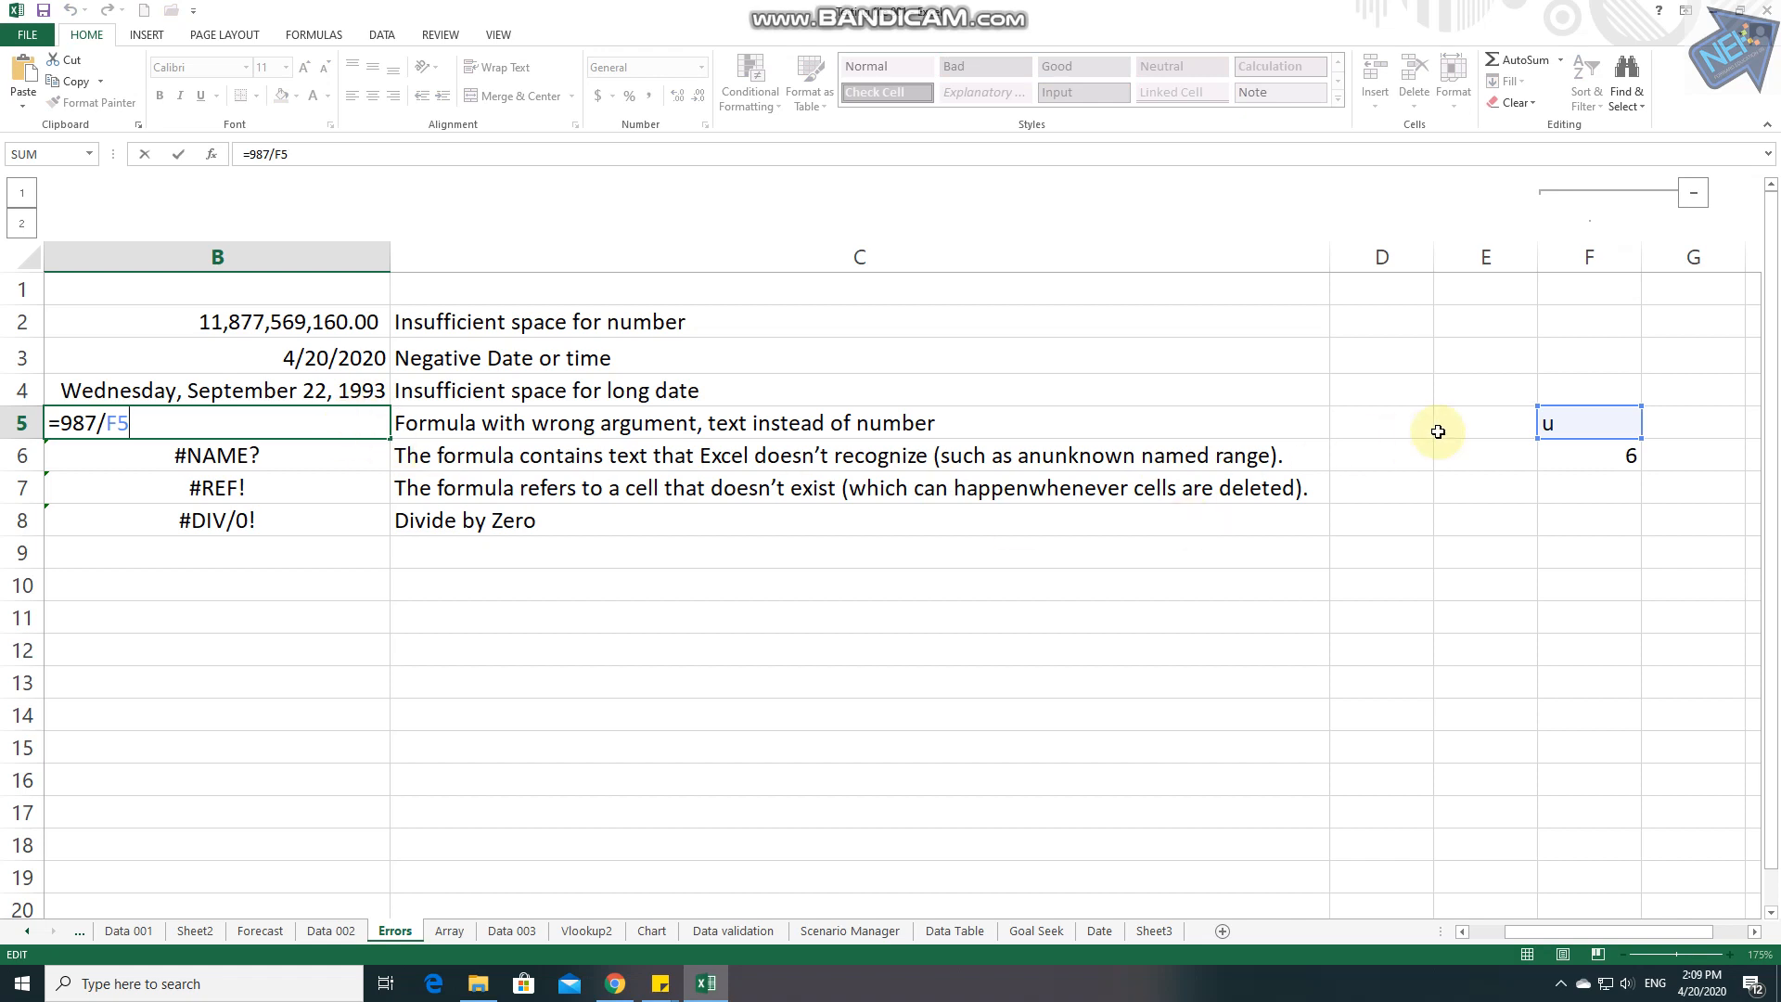
{"action": "left_click", "coordinate": [1568, 424]}
{"action": "left_click", "coordinate": [377, 414]}
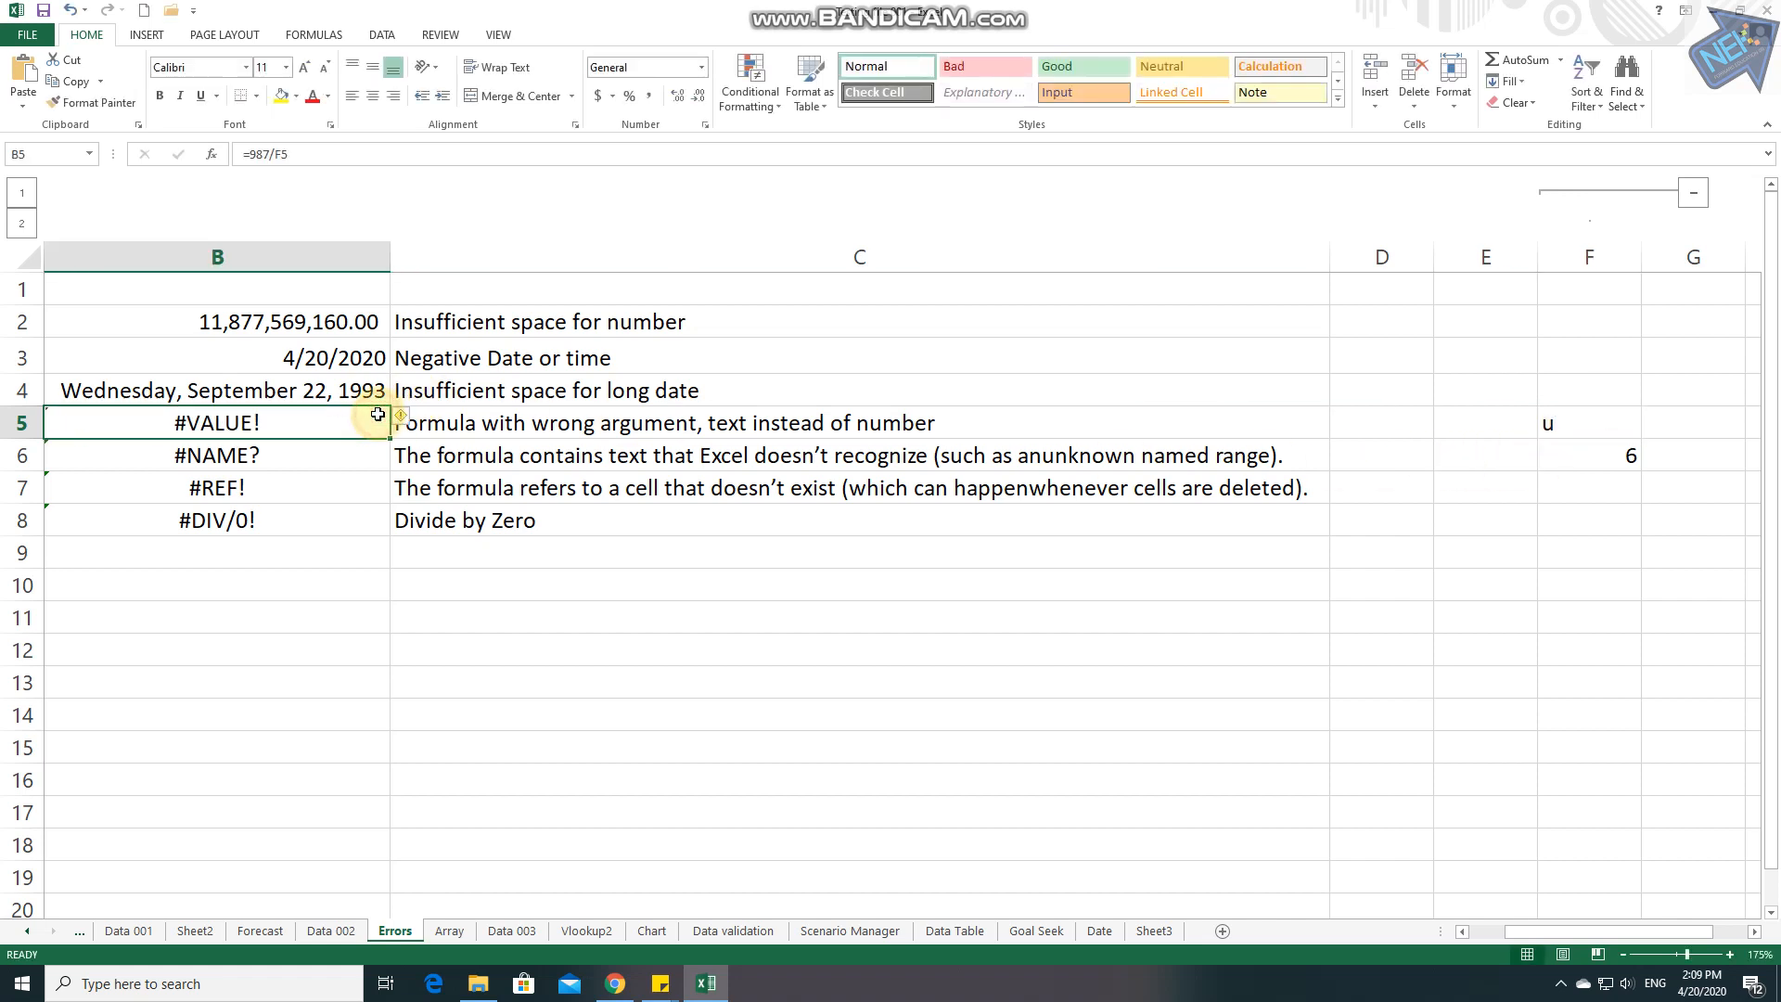
{"action": "double_click", "coordinate": [377, 414]}
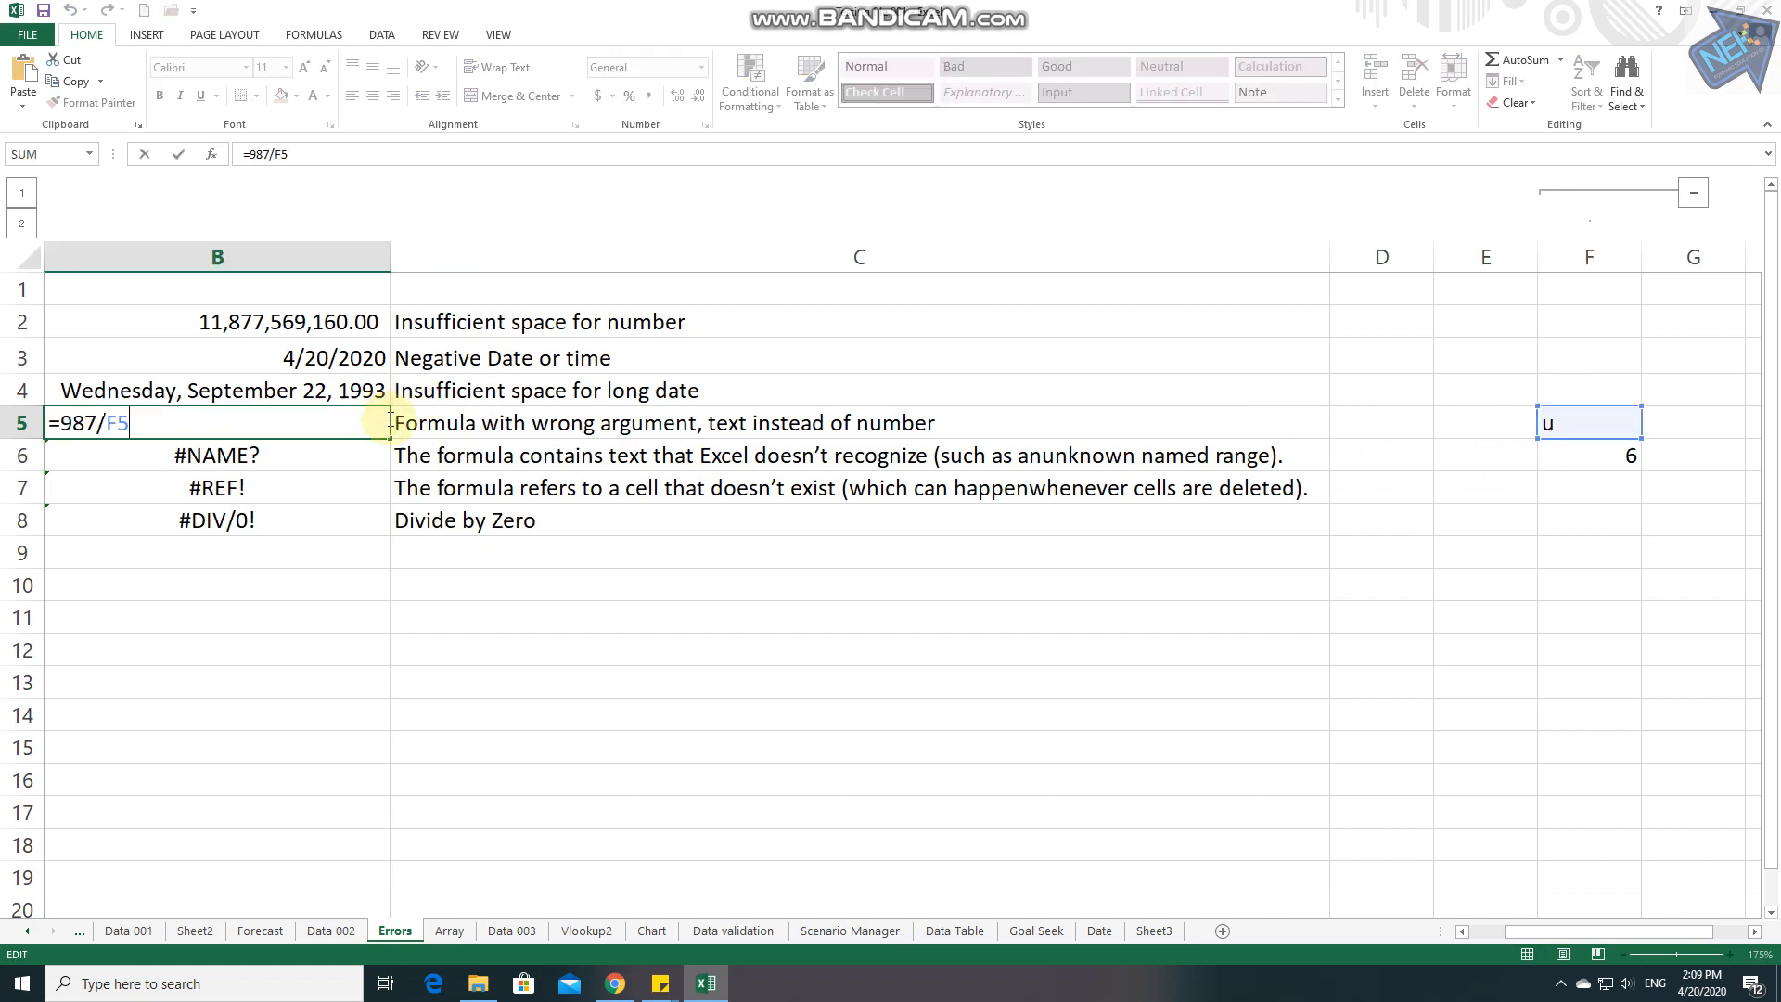
Step: Replace the text in F5 with 9 and check the formula cell B5
{"action": "left_click", "coordinate": [1573, 417]}
{"action": "type", "text": "9"}
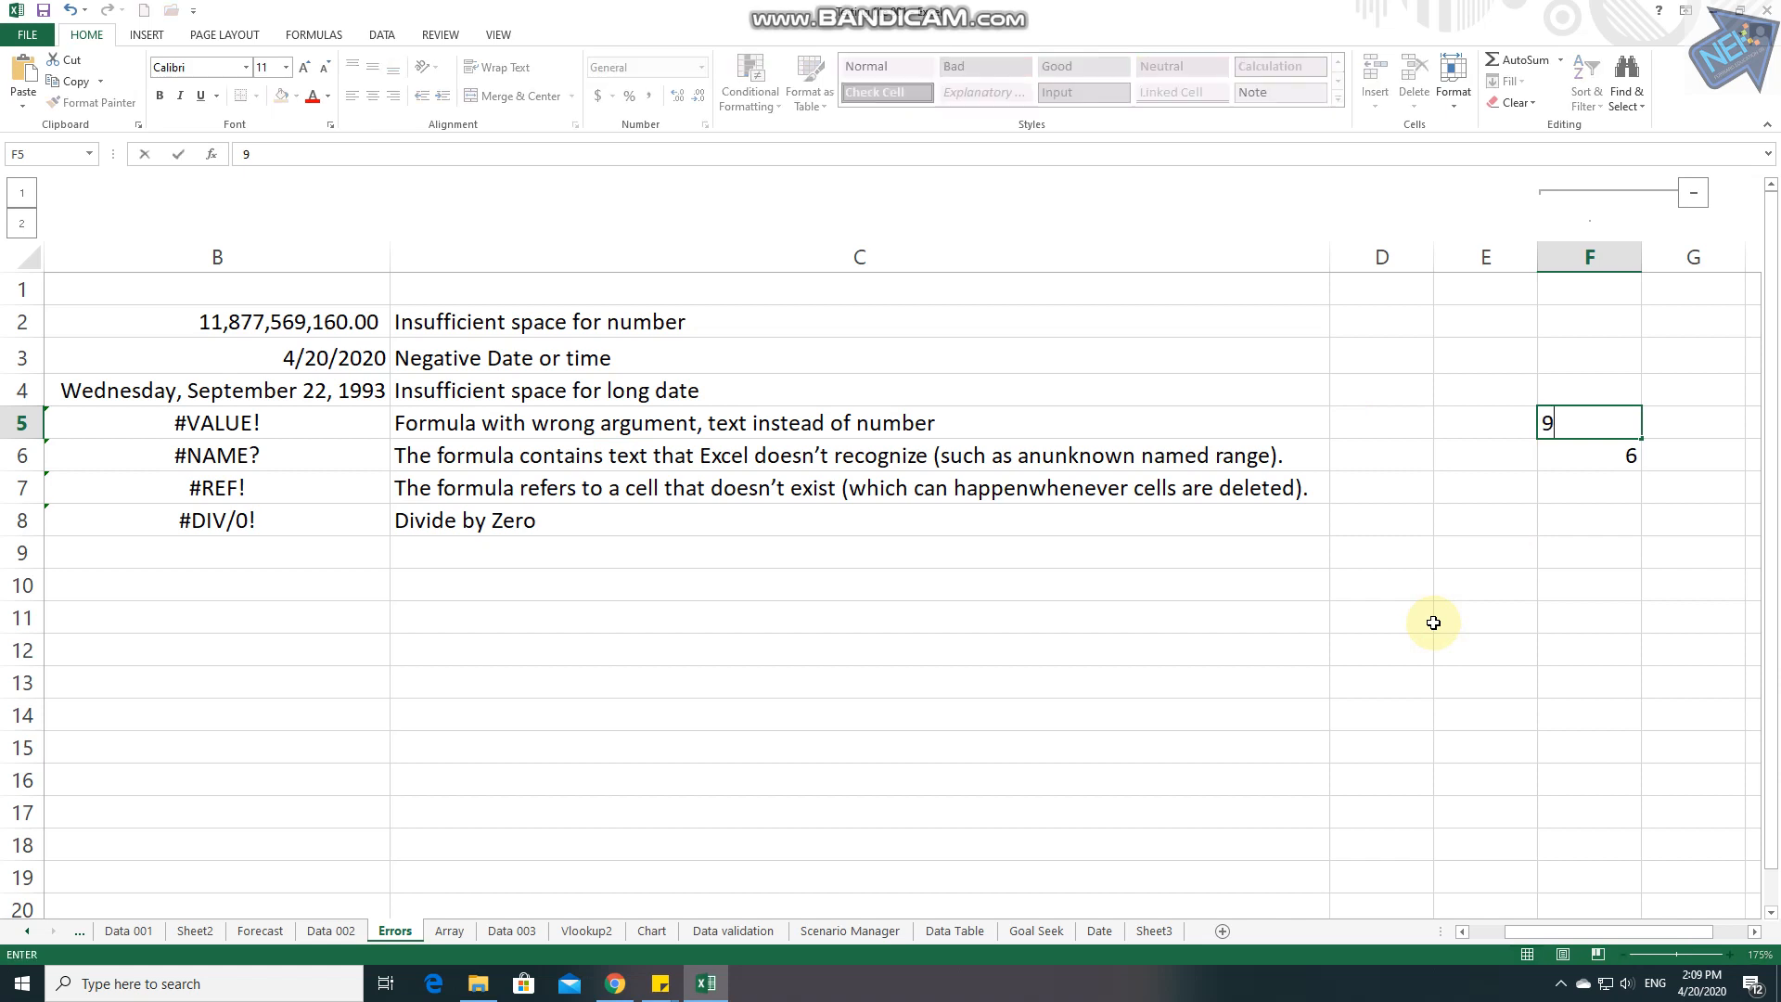
{"action": "key", "text": "Return"}
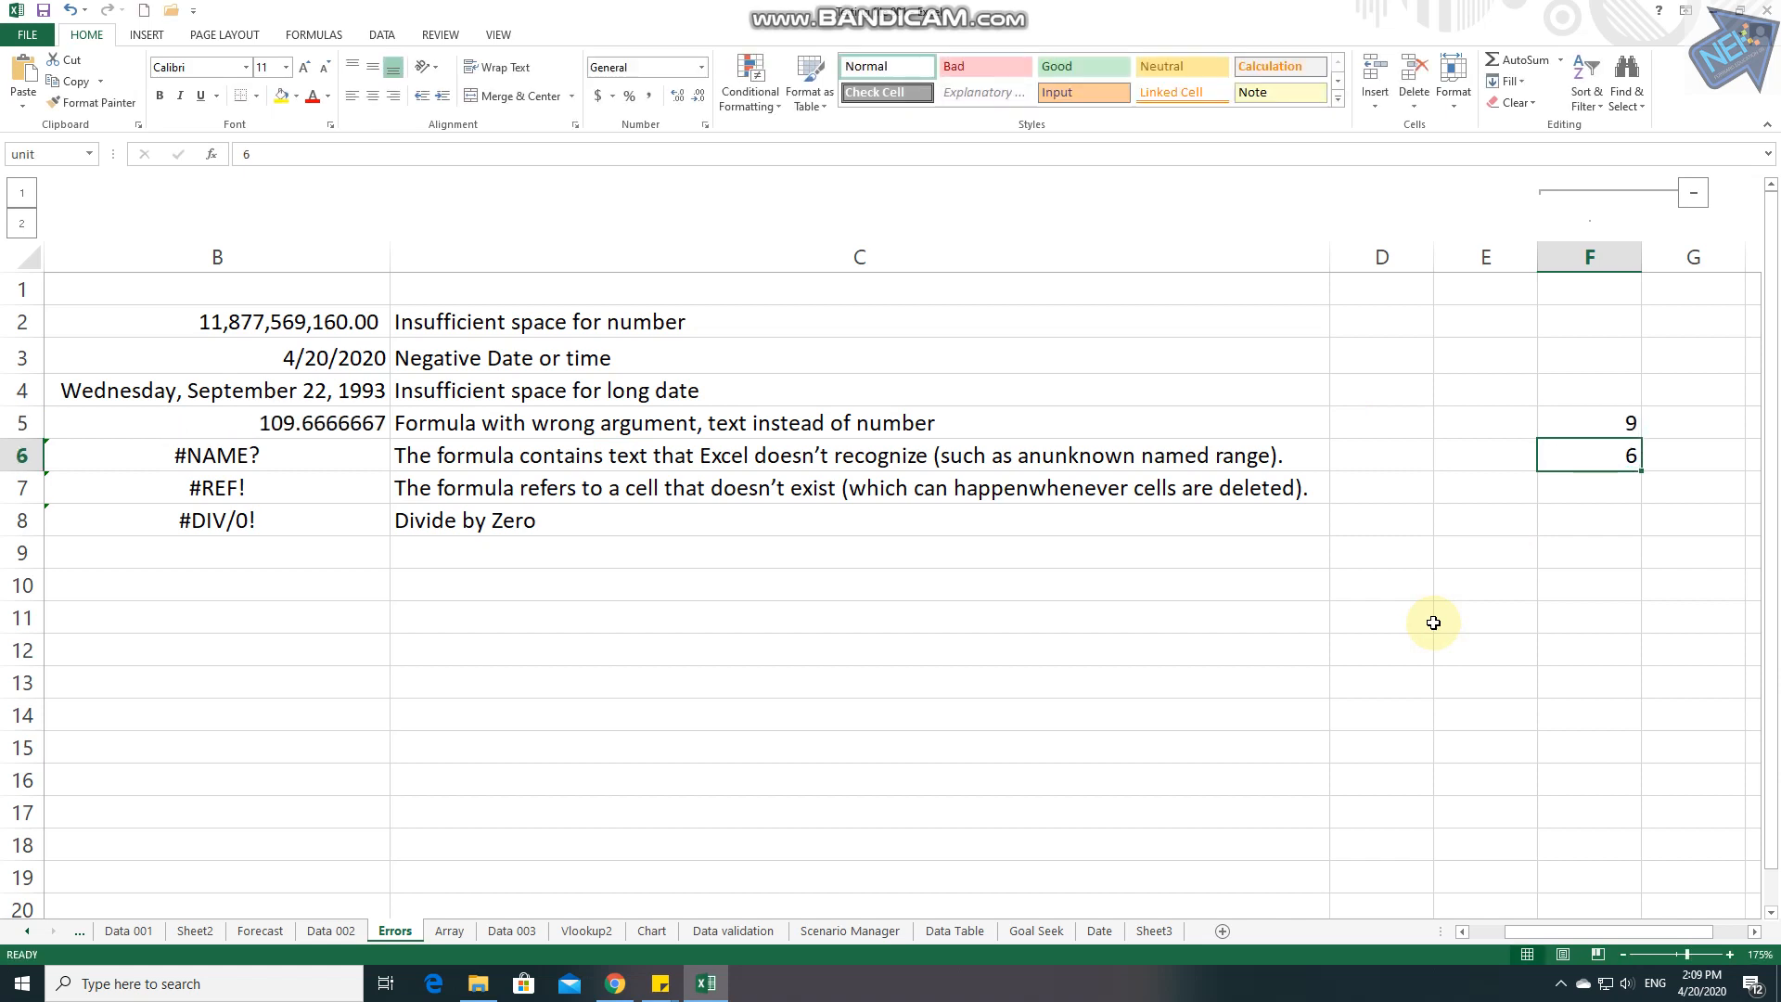
{"action": "left_click", "coordinate": [345, 426]}
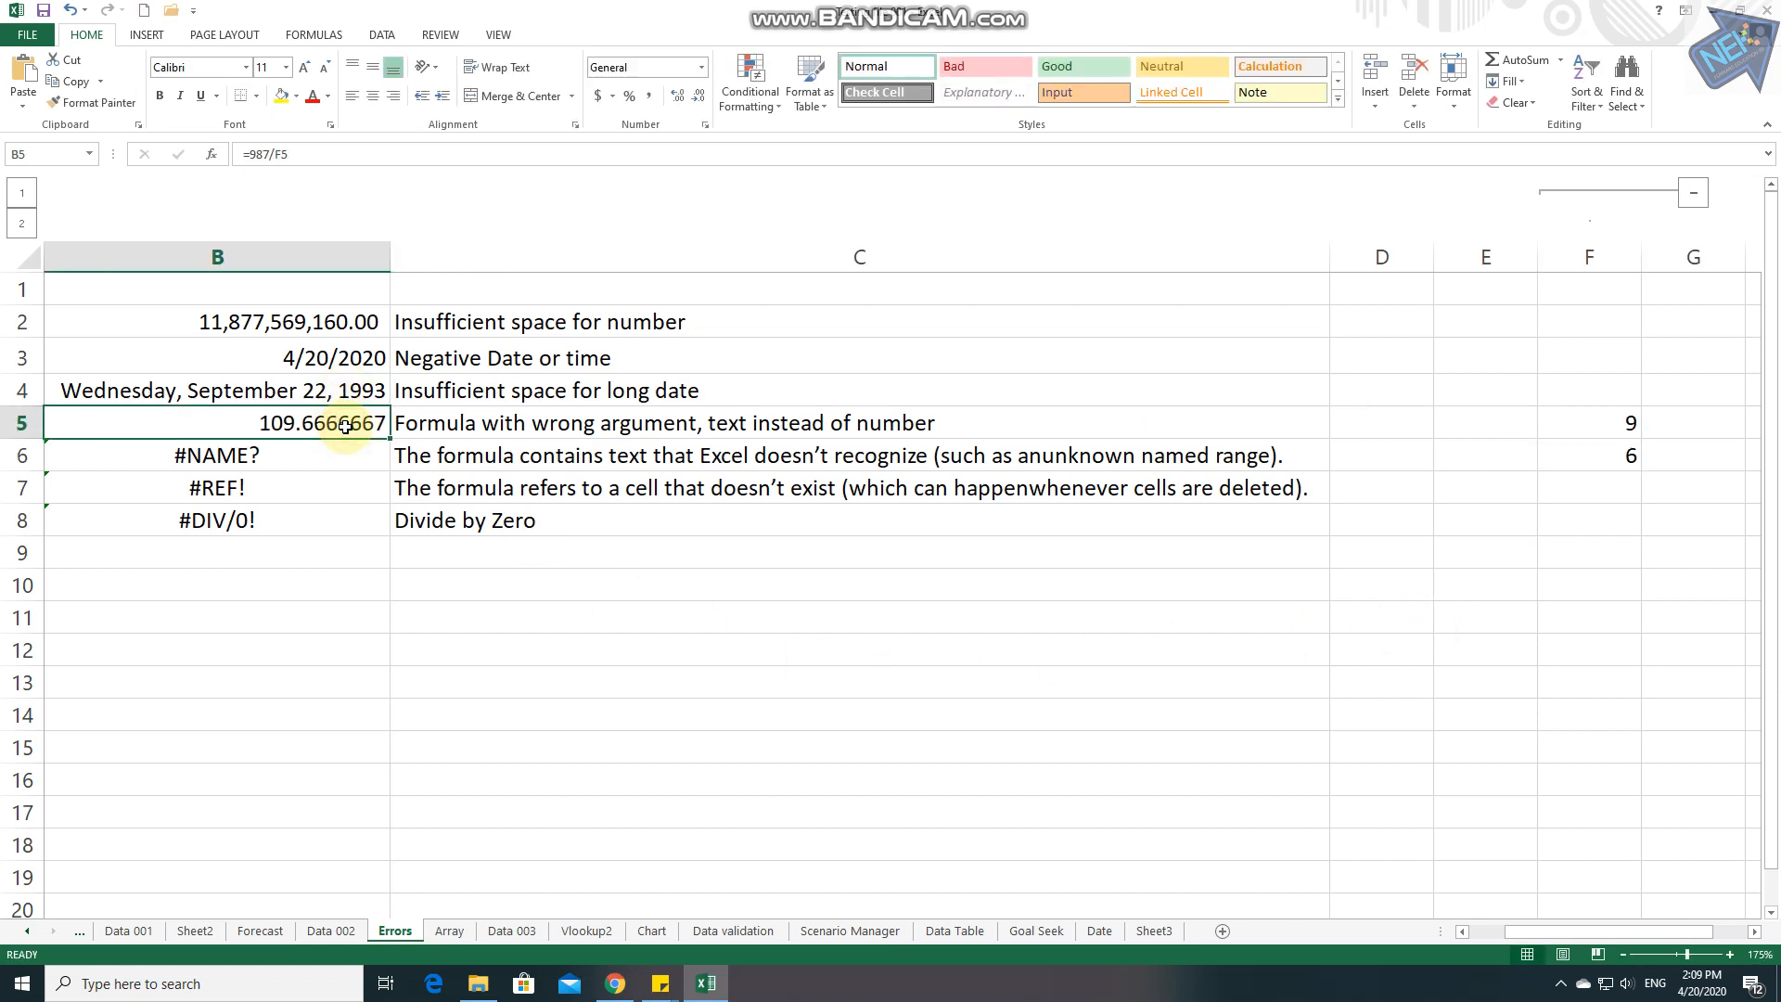
Step: Undo the last entry in F5 and set the cell to 5
{"action": "key", "text": "ctrl+z"}
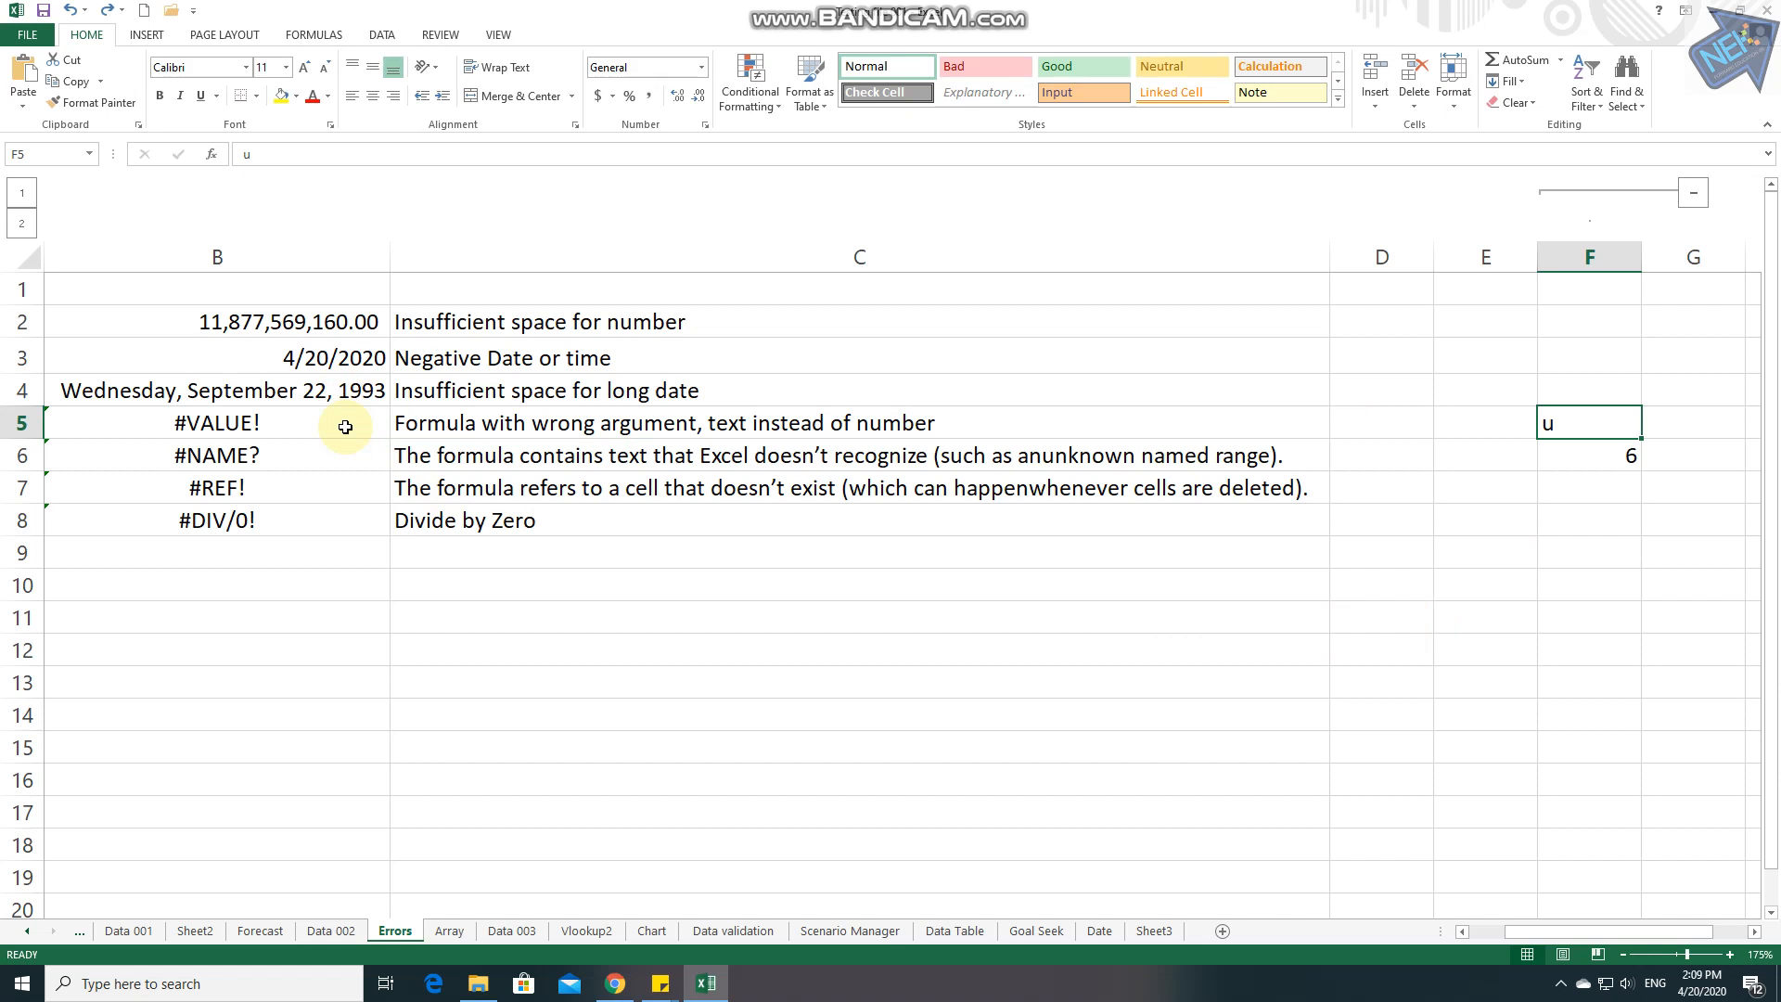
{"action": "type", "text": "5"}
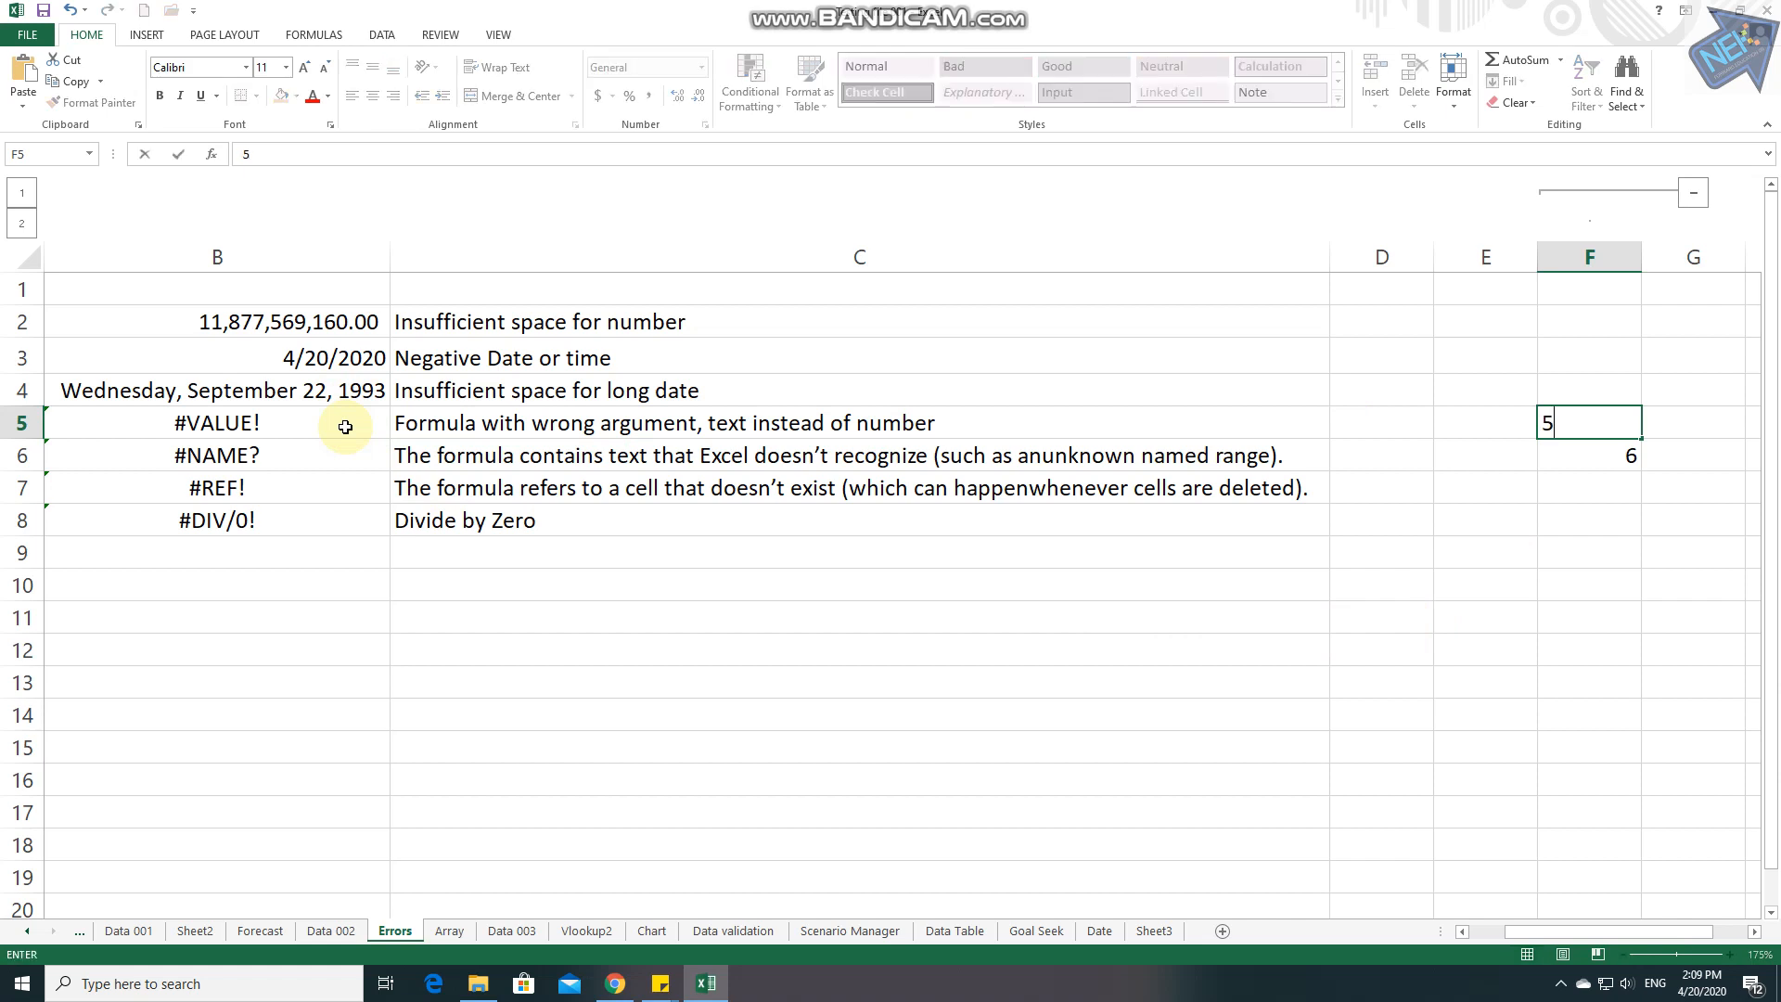
{"action": "key", "text": "Return"}
Step: Inspect the name used in the #NAME? formula of cell B6, leaving the formula as it is
{"action": "left_click", "coordinate": [377, 453]}
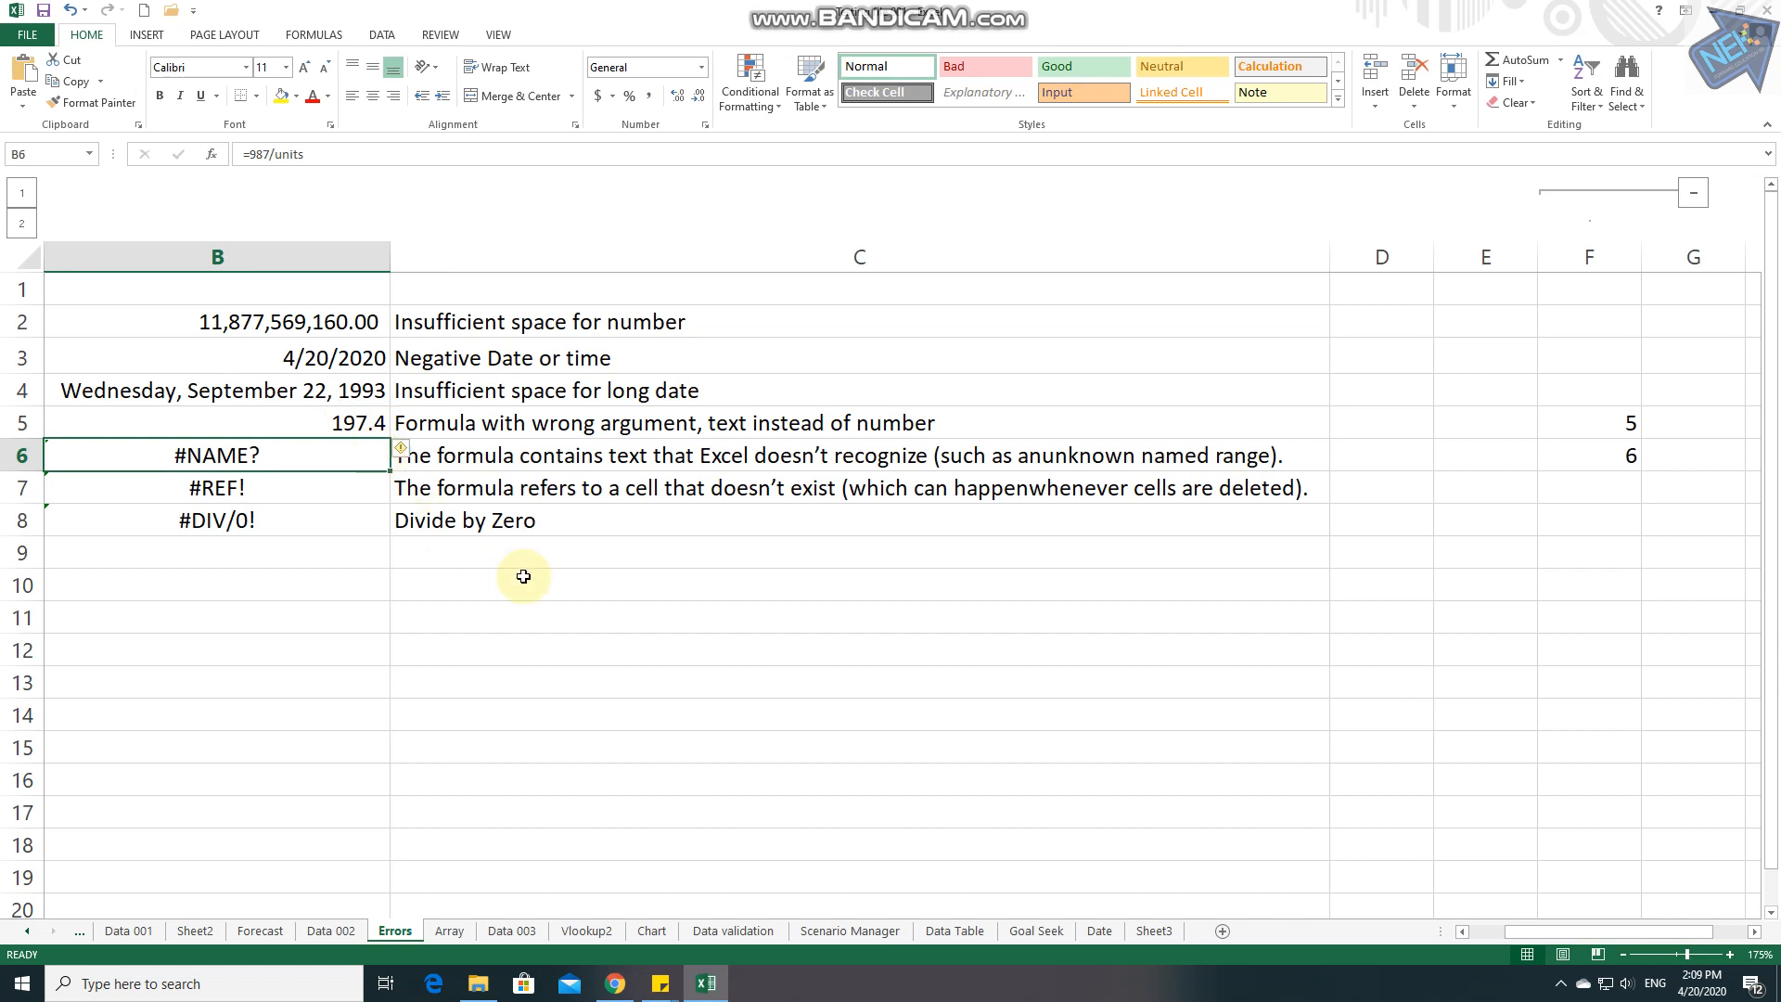
{"action": "key", "text": "F2"}
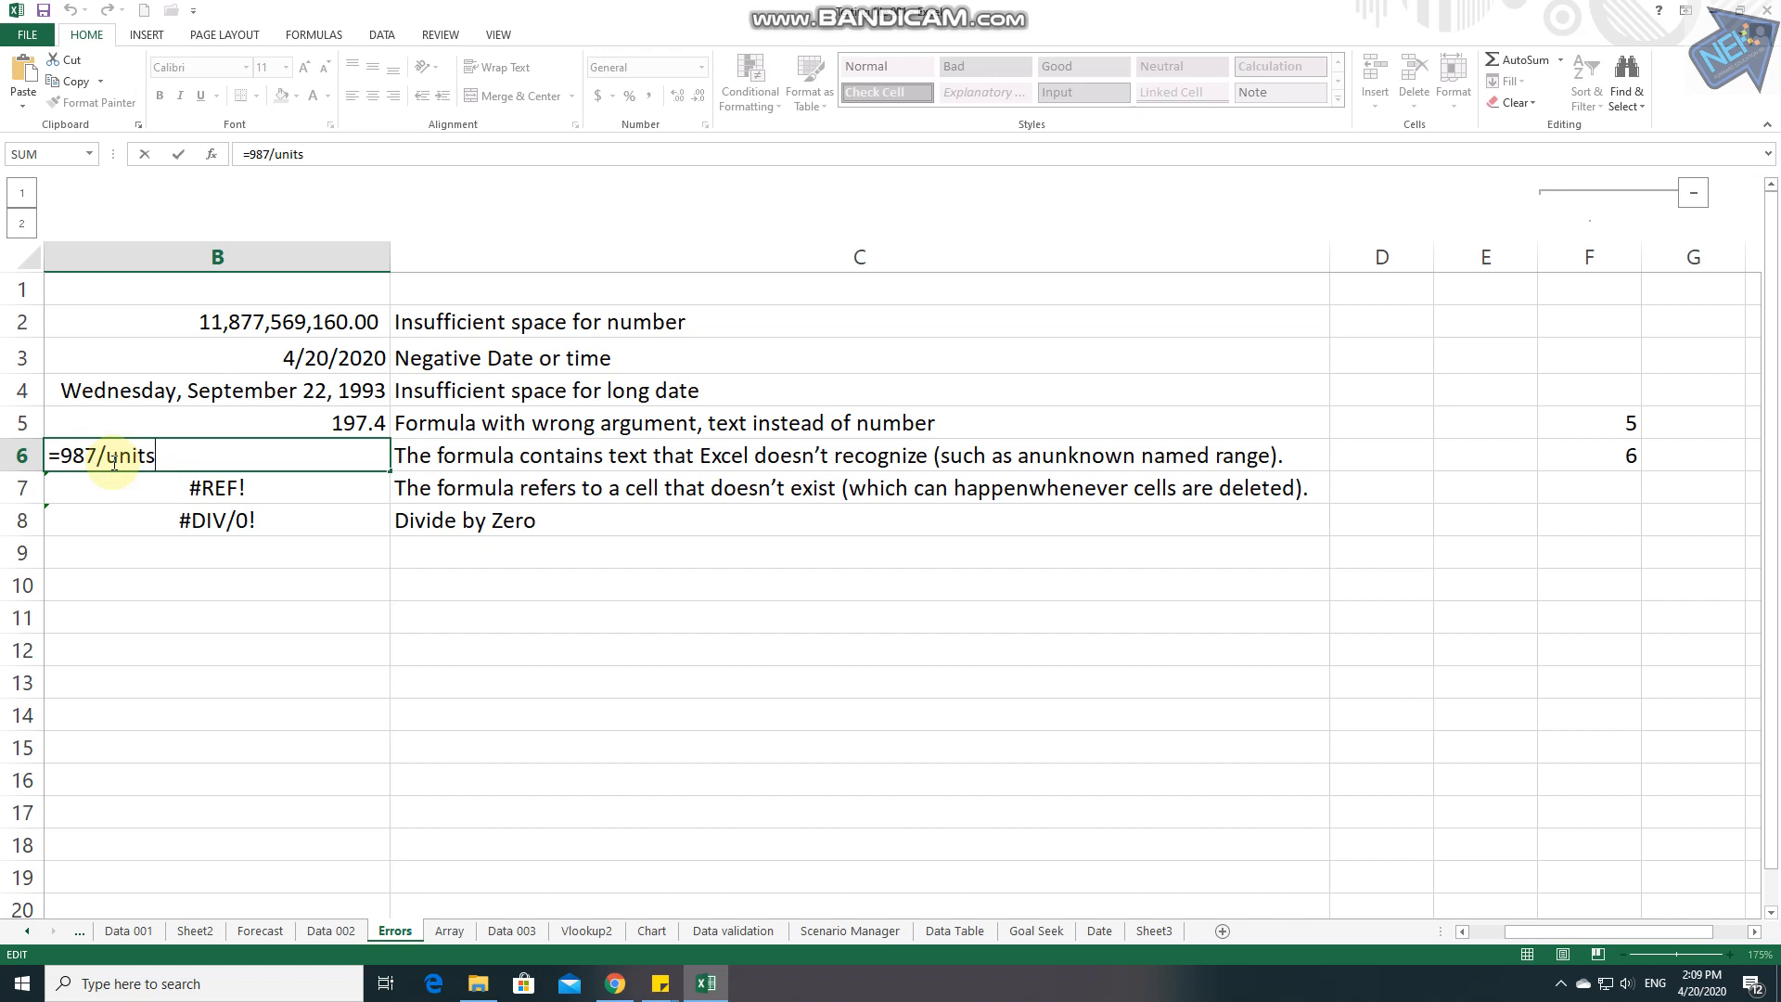
{"action": "key", "text": "ctrl+Return"}
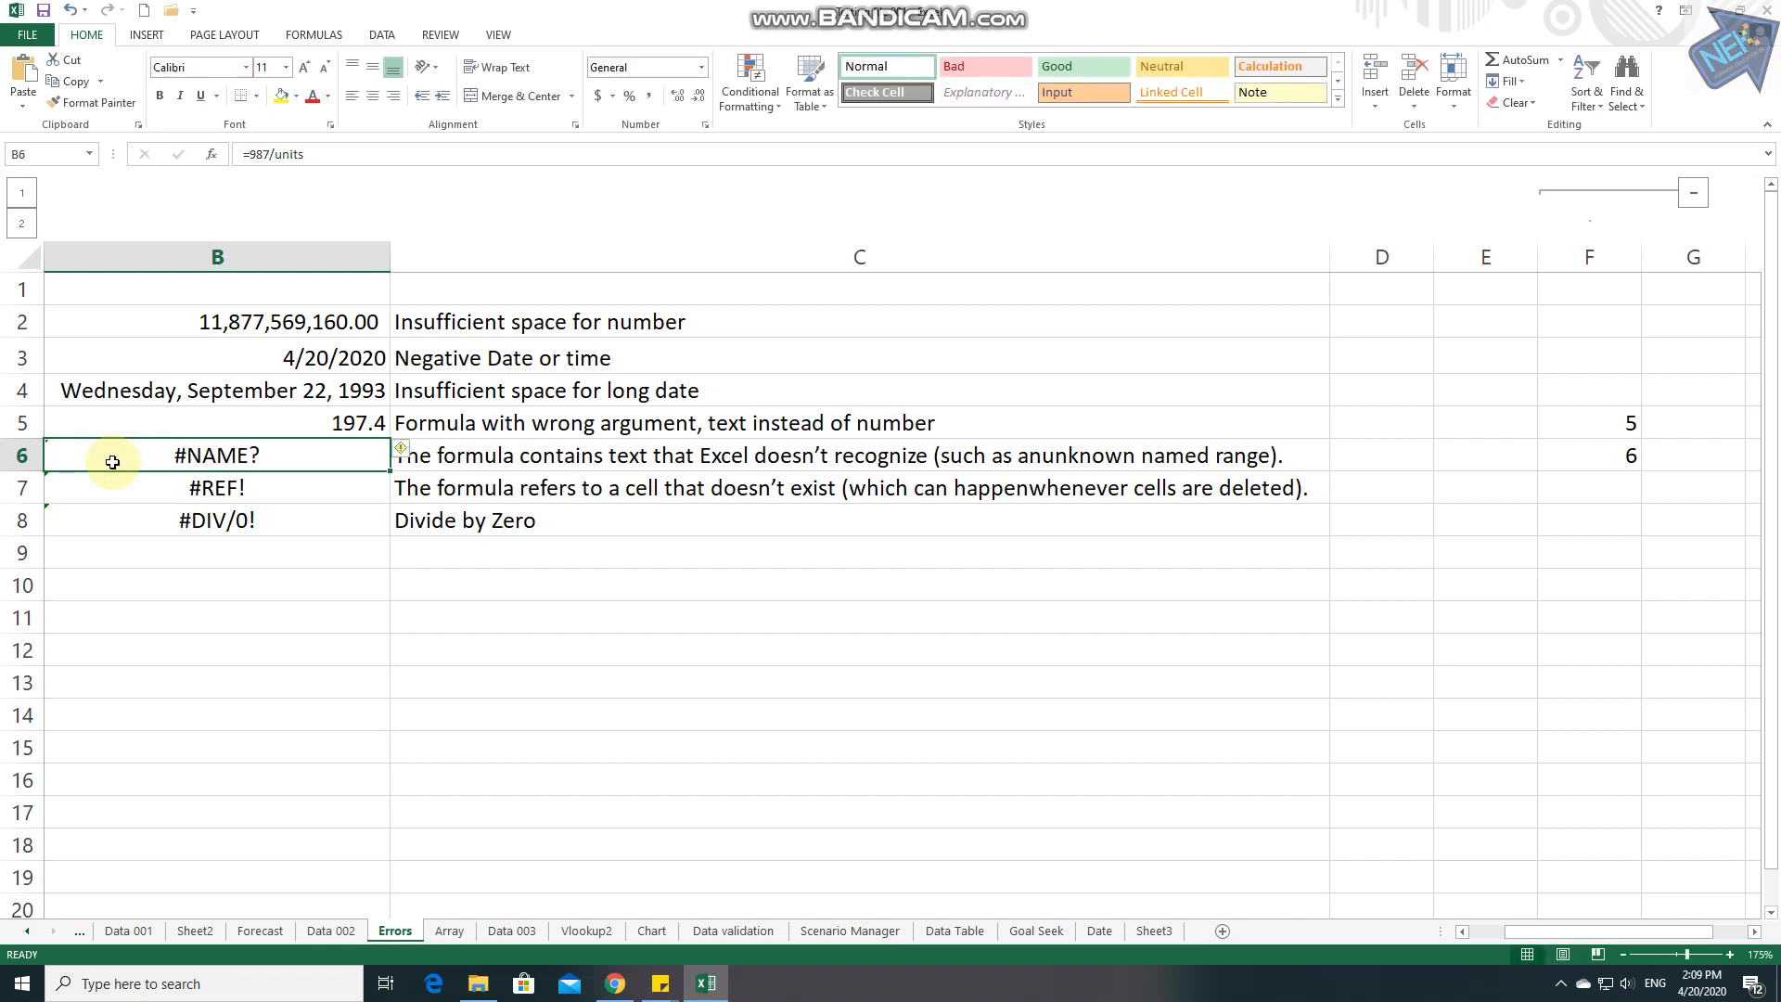
Step: Review the workbook's defined names in the Name Manager, including the reference of unit
{"action": "left_click", "coordinate": [314, 25]}
{"action": "left_click", "coordinate": [316, 39]}
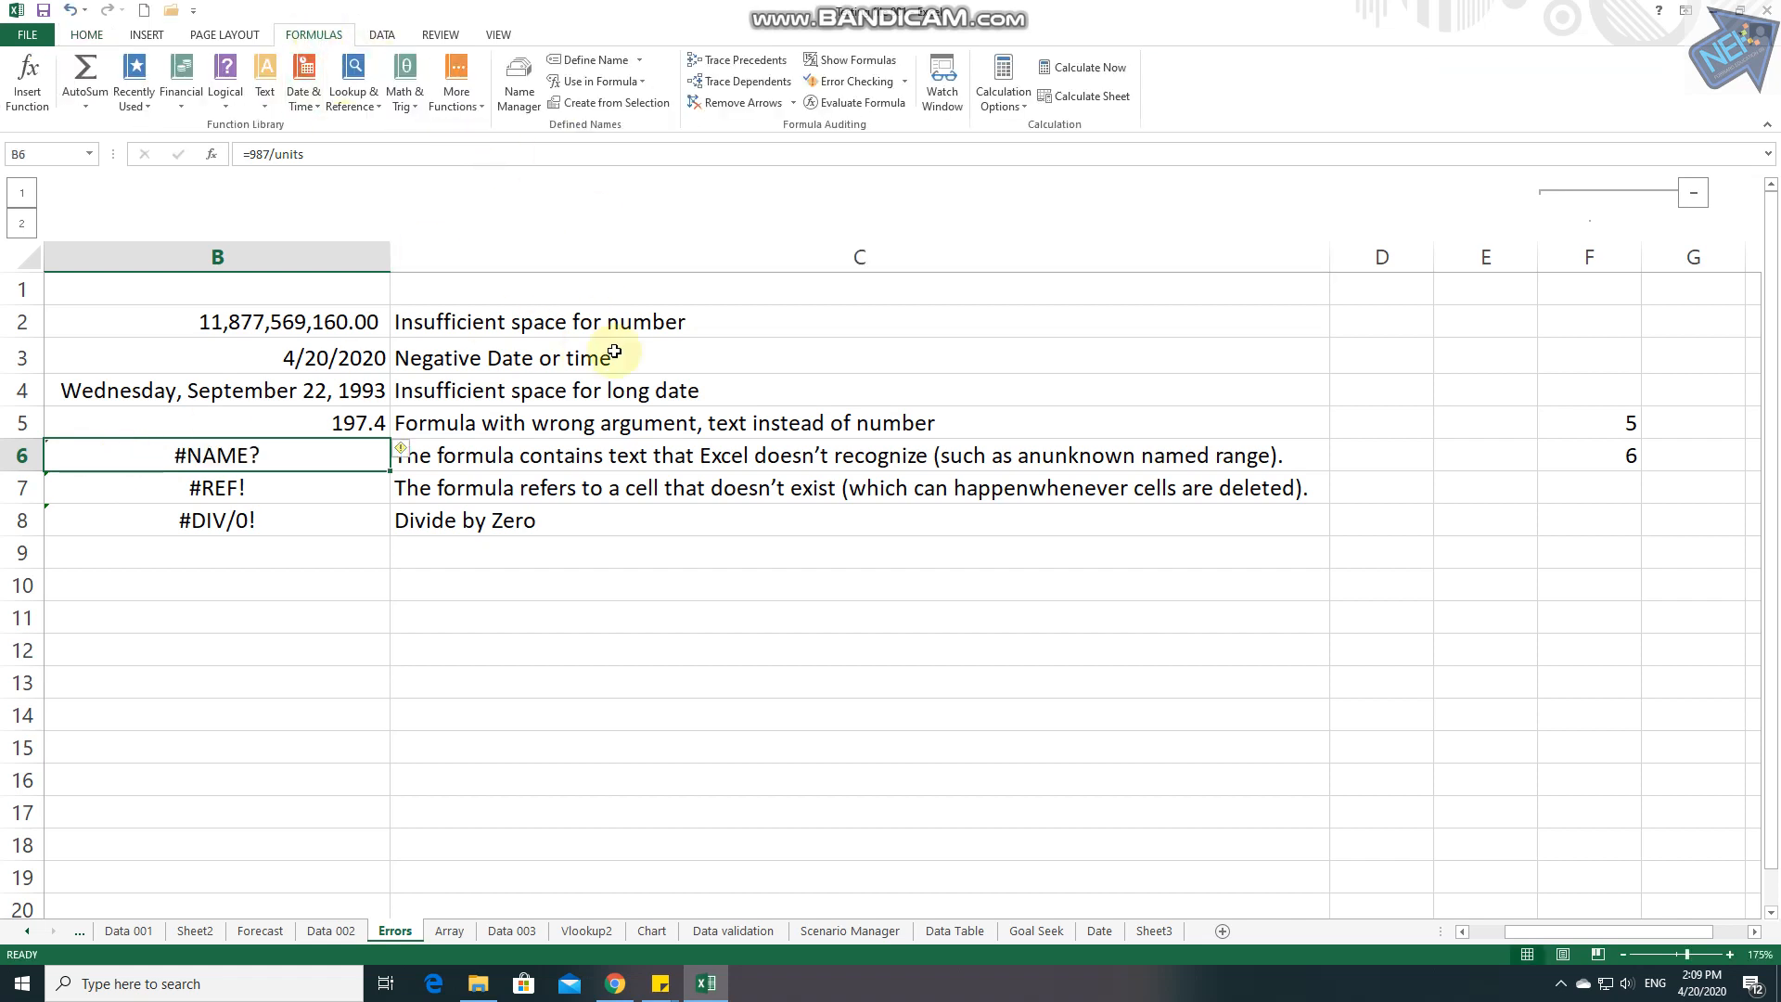
{"action": "left_click", "coordinate": [525, 97]}
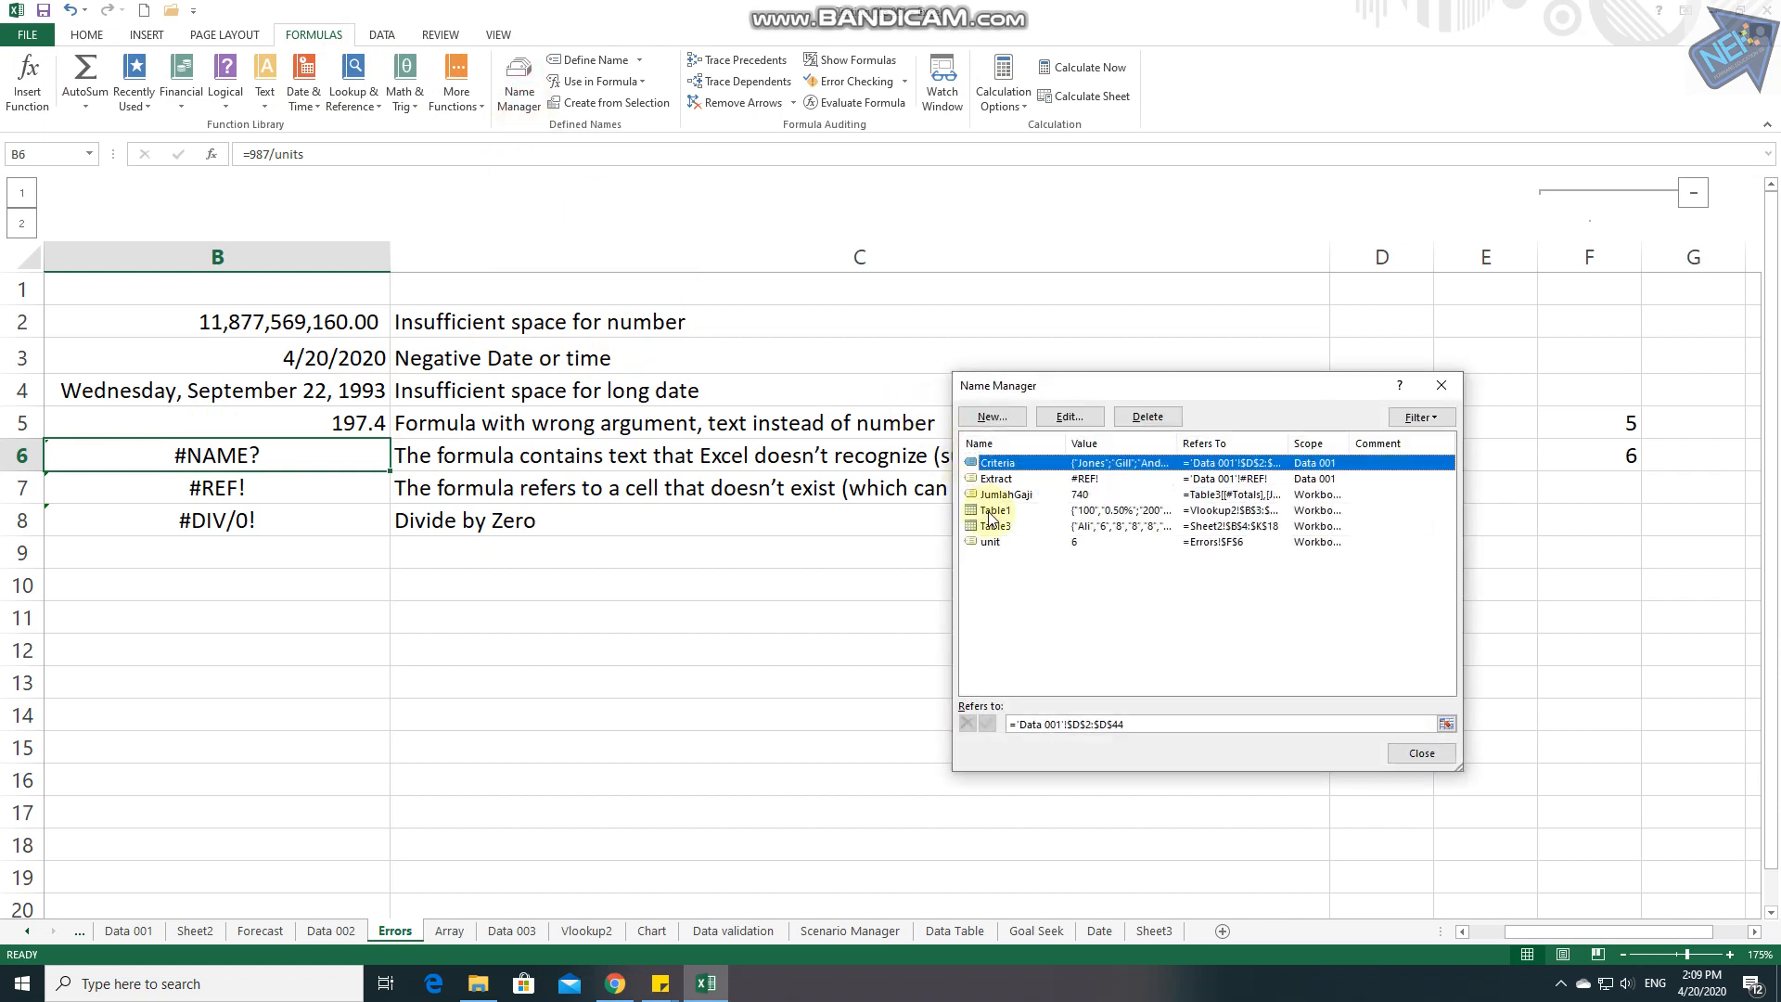
{"action": "left_click", "coordinate": [1000, 479]}
{"action": "left_click", "coordinate": [998, 511]}
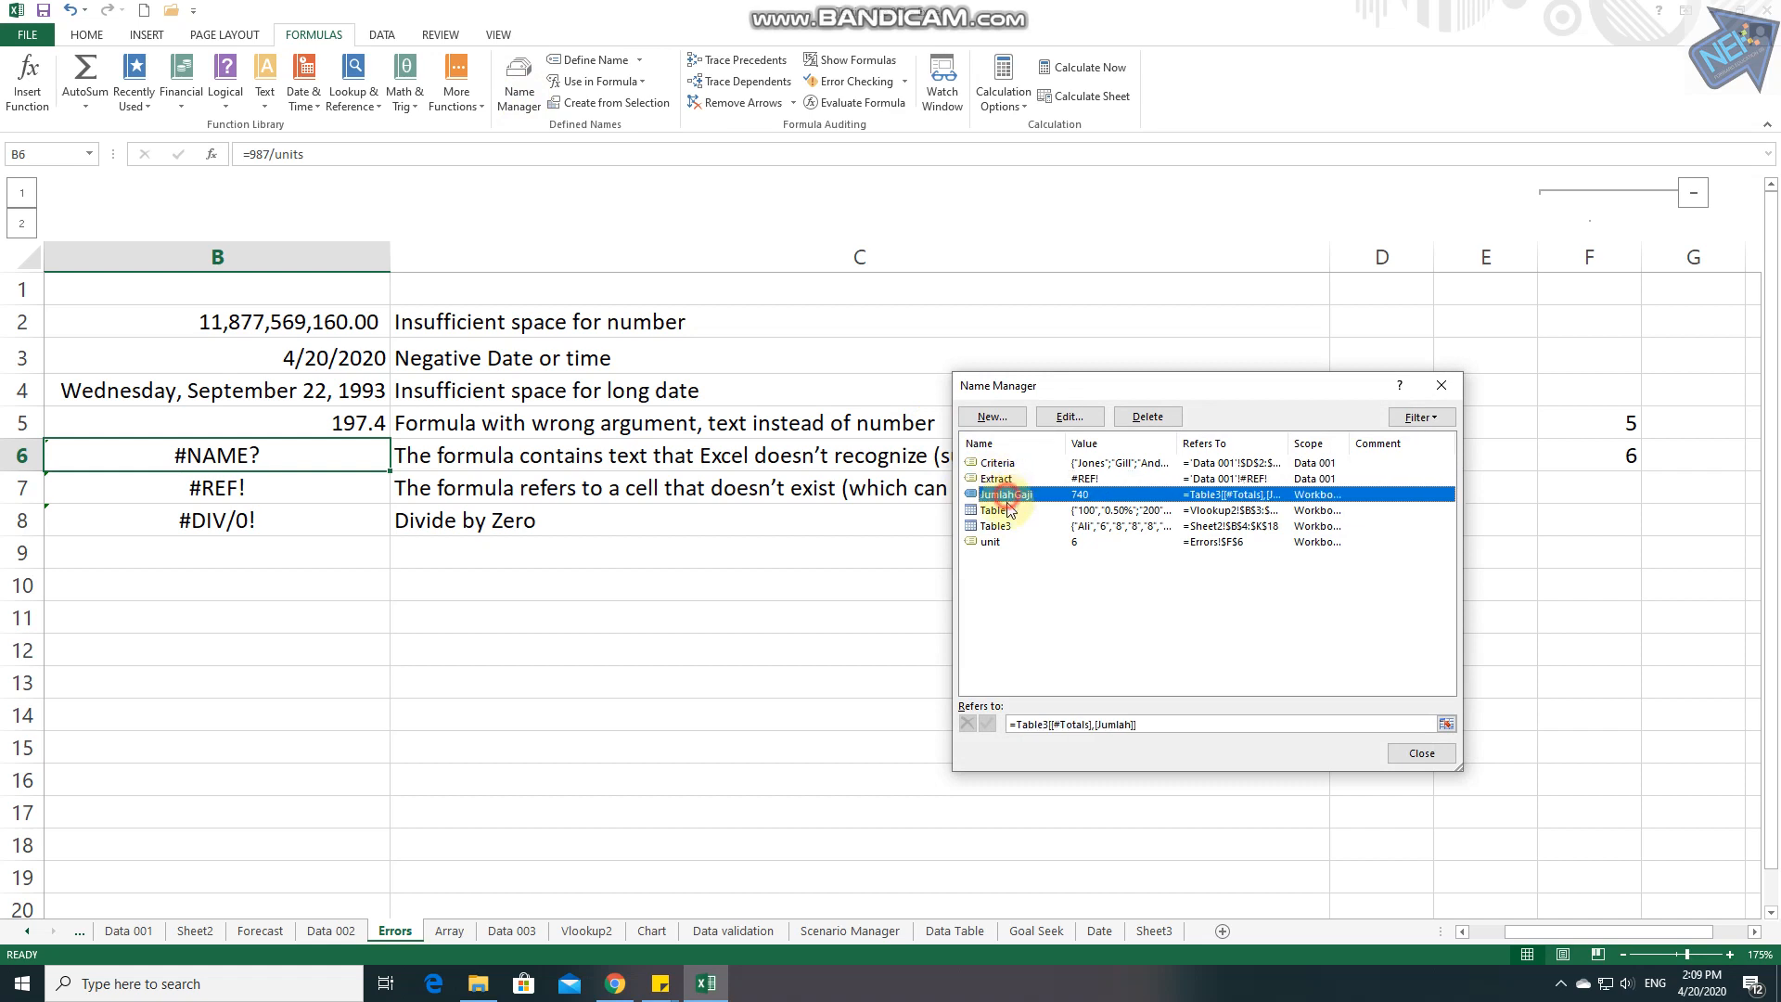
{"action": "left_click", "coordinate": [992, 542]}
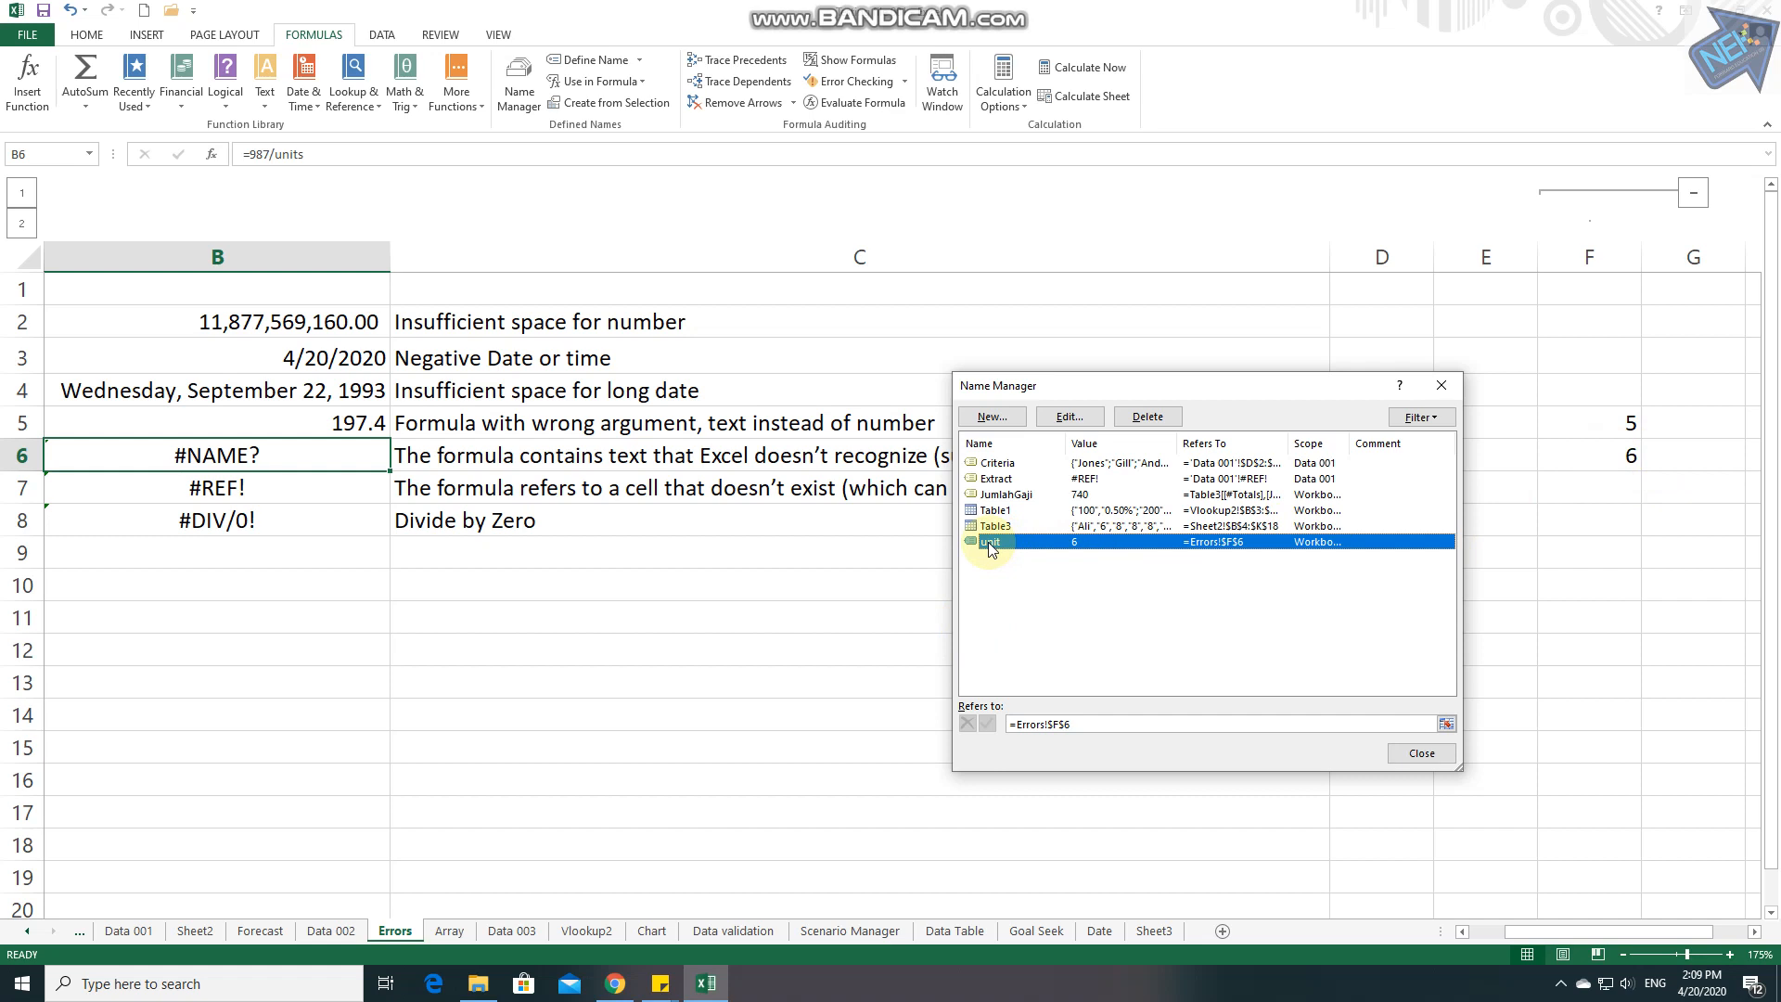
{"action": "key", "text": "Escape"}
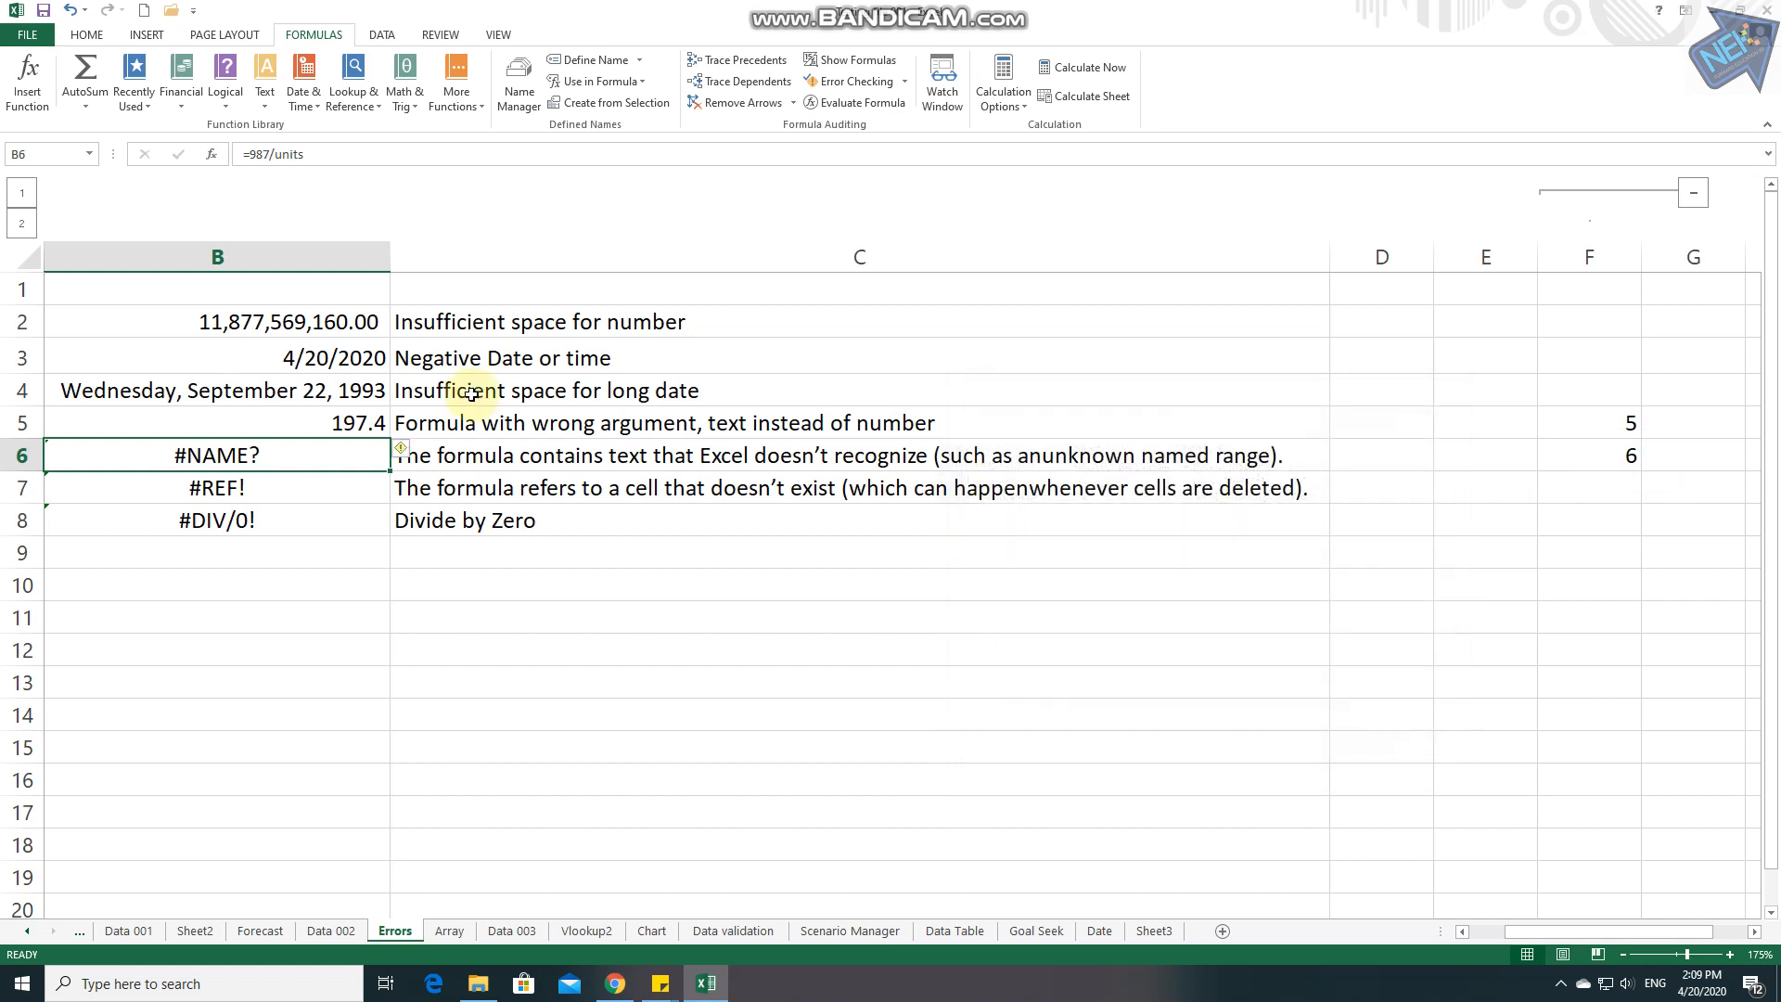
Step: Correct the formula in B6 to =987/unit using the defined name unit
{"action": "left_click", "coordinate": [349, 156]}
{"action": "key", "text": "BackSpace"}
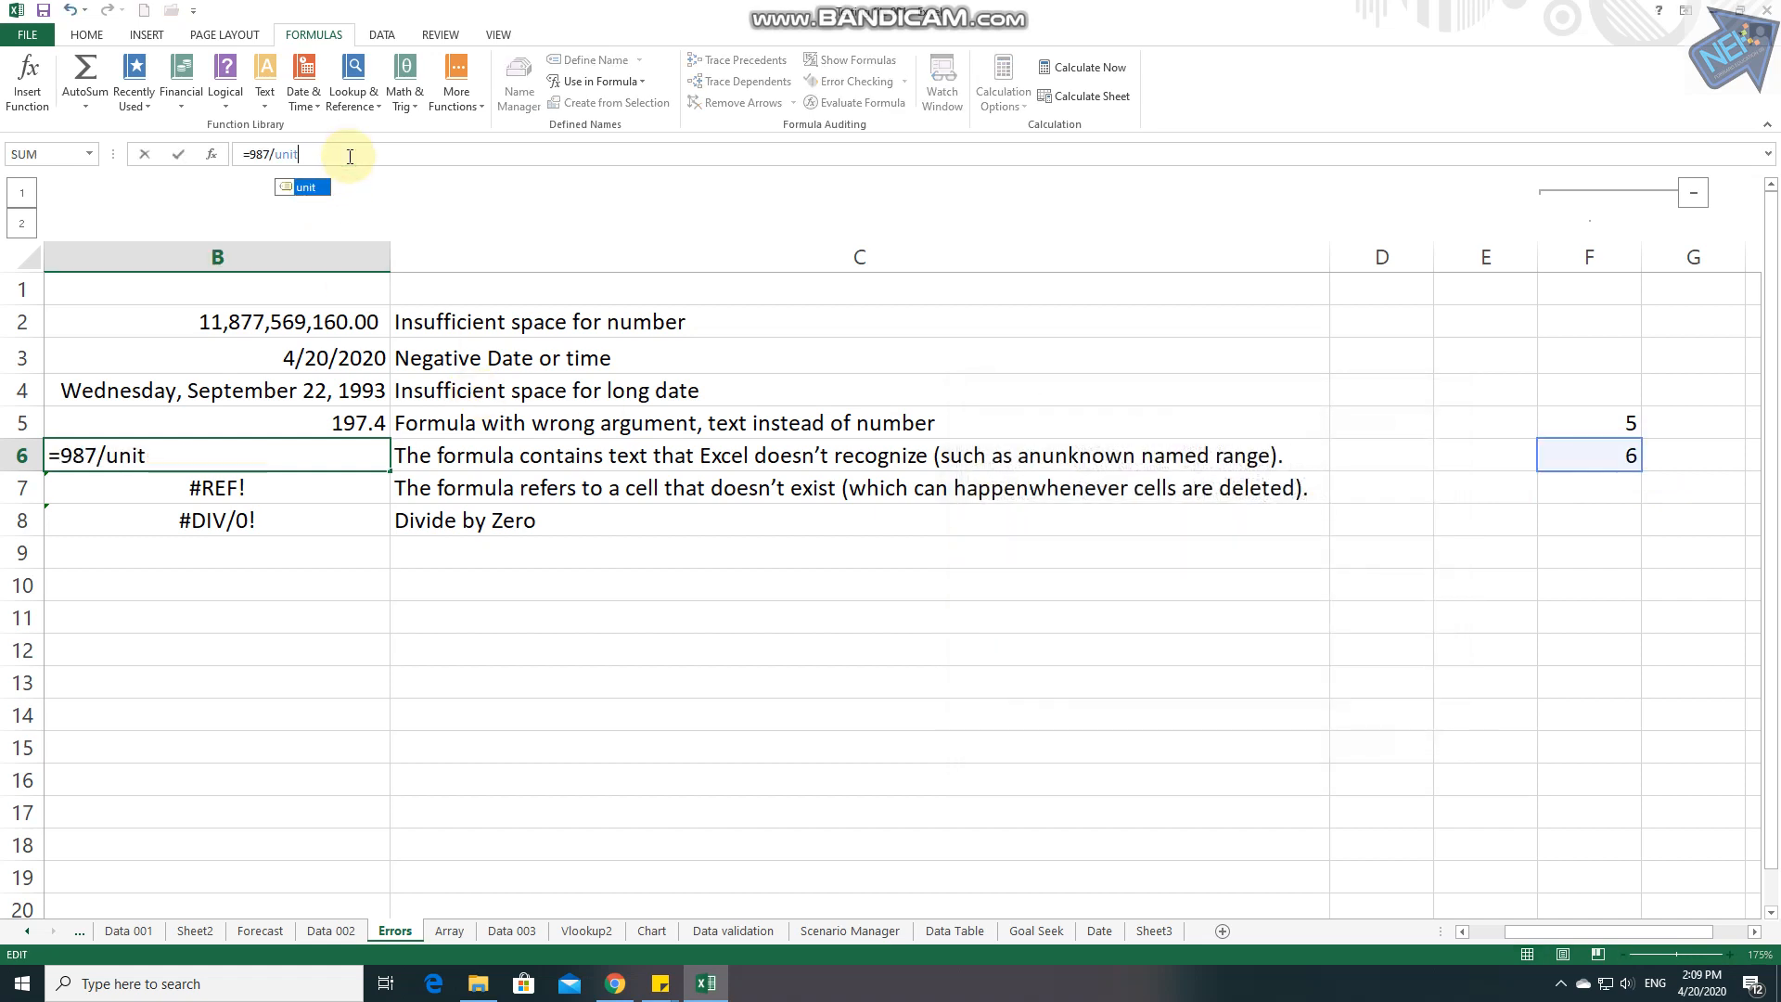
{"action": "double_click", "coordinate": [298, 186]}
{"action": "key", "text": "Return"}
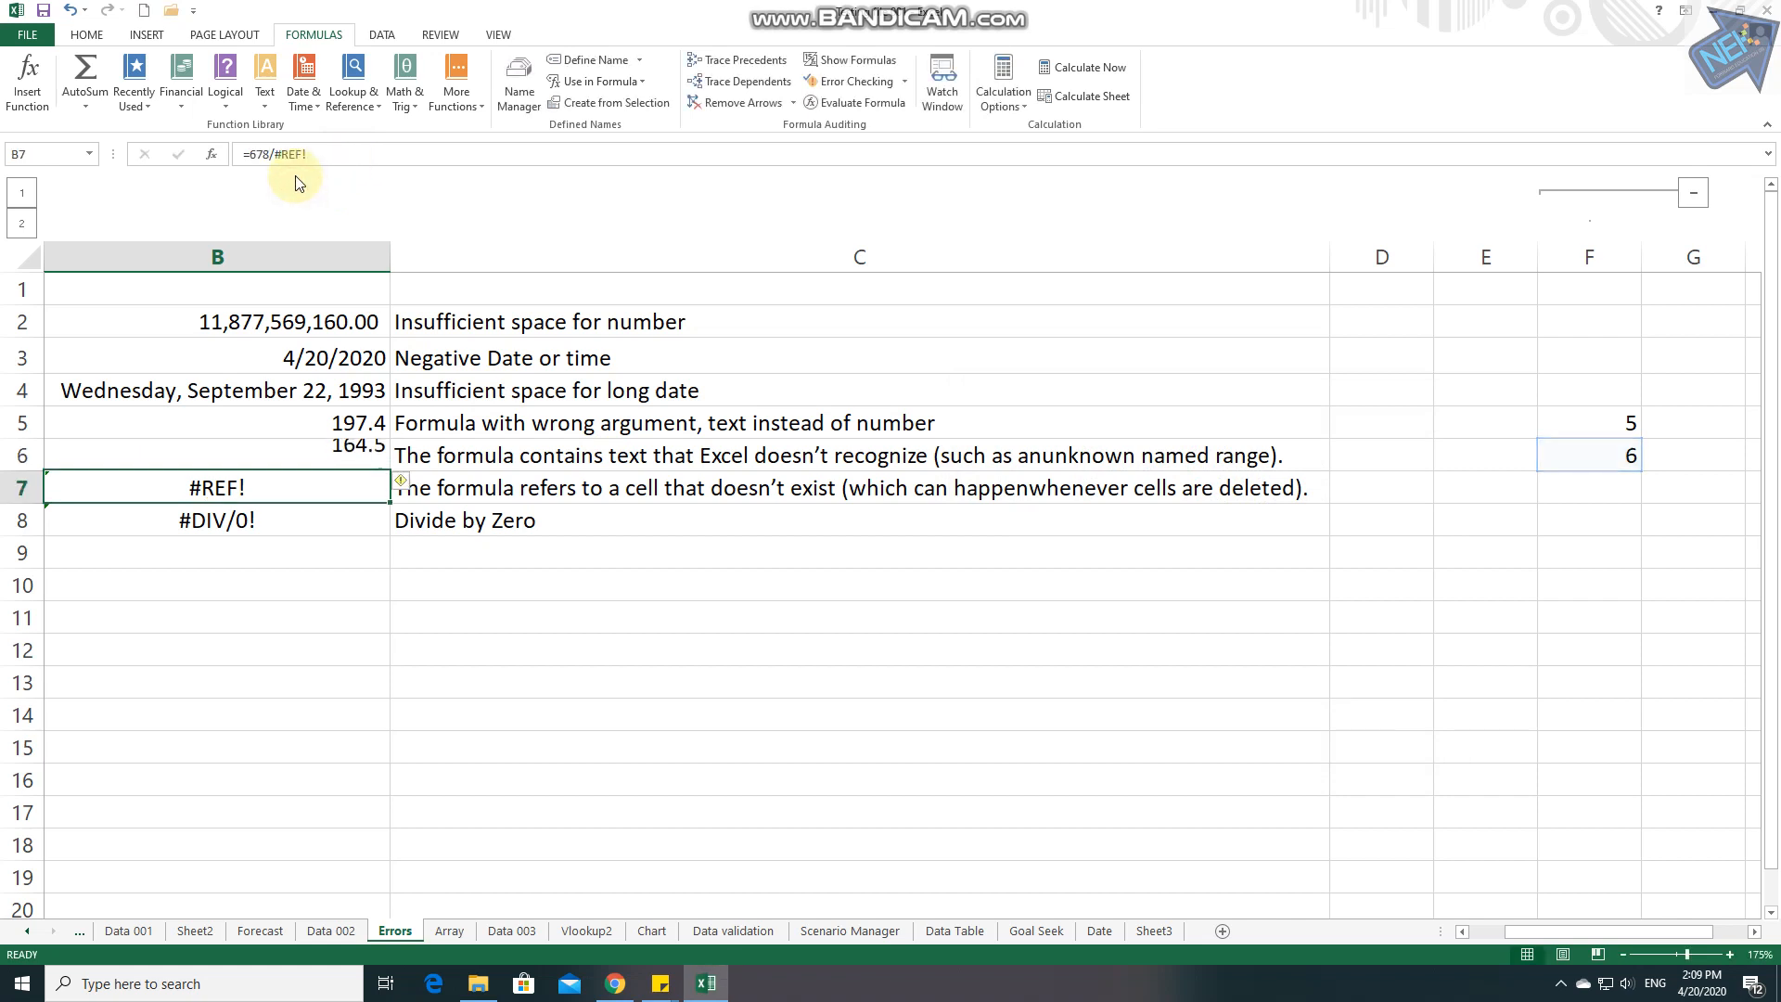
{"action": "left_click", "coordinate": [345, 453]}
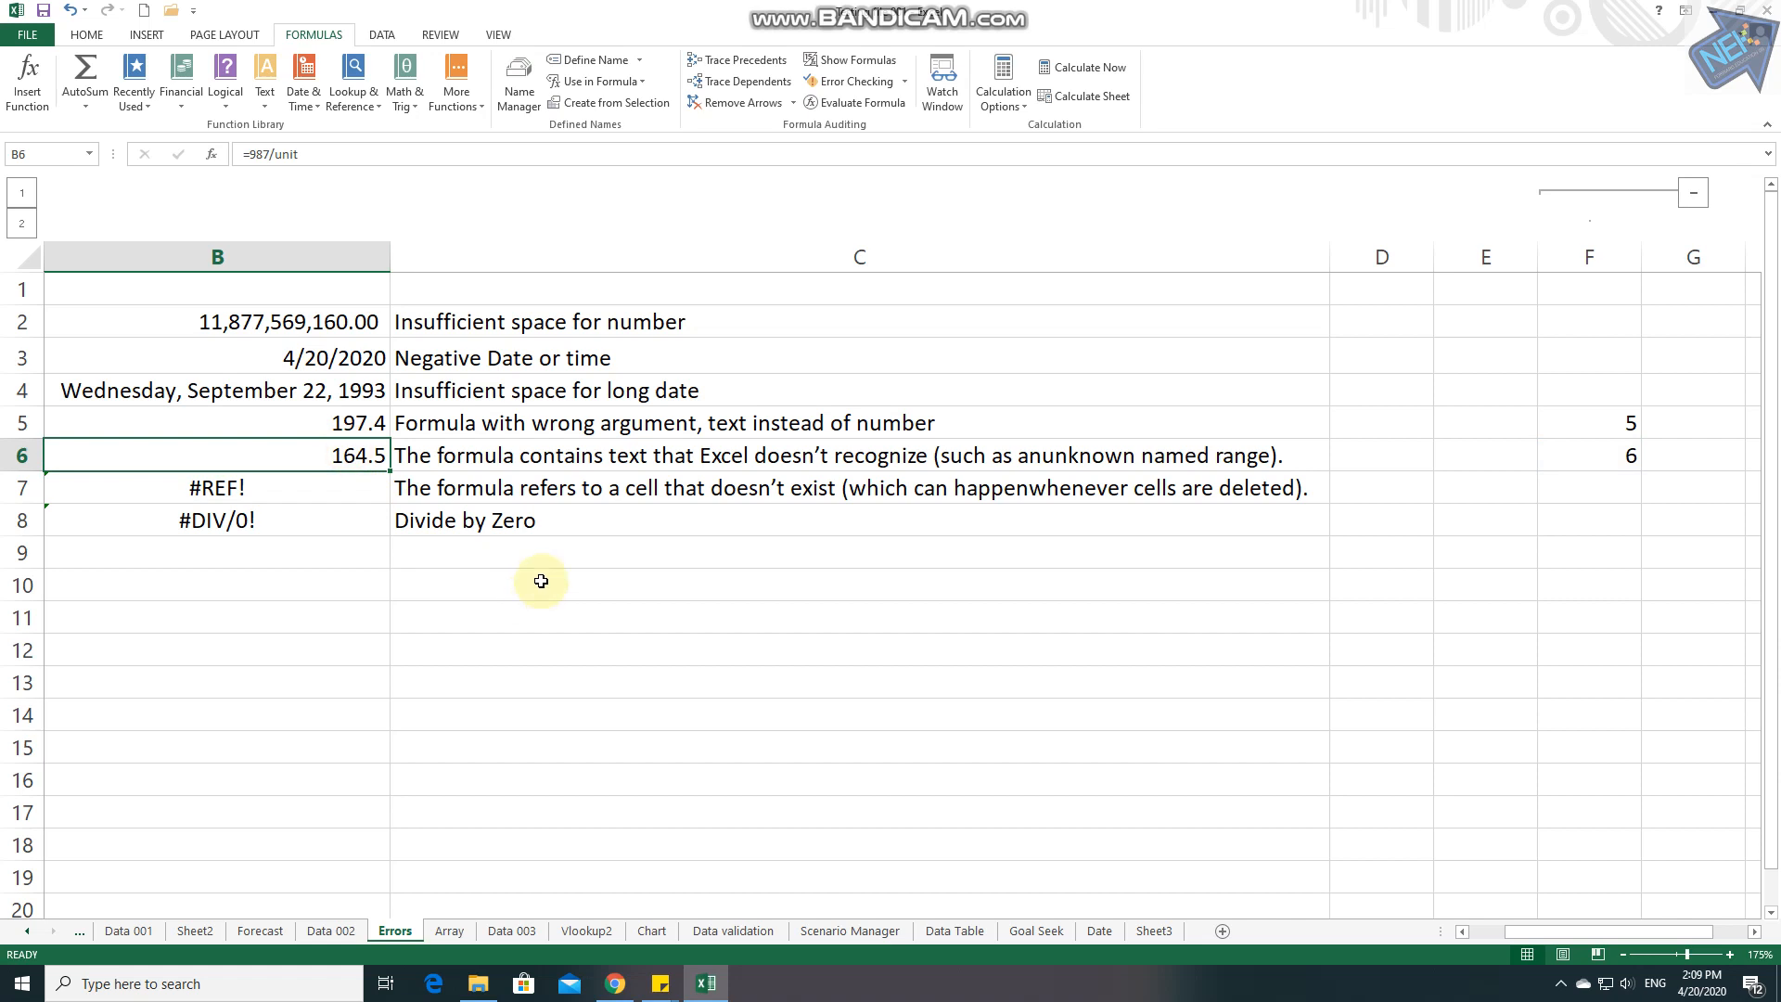
Step: Replace the invalid reference in the B7 formula with cell F5, making it =678/F5, and recheck the corrected cell
{"action": "left_click", "coordinate": [325, 487]}
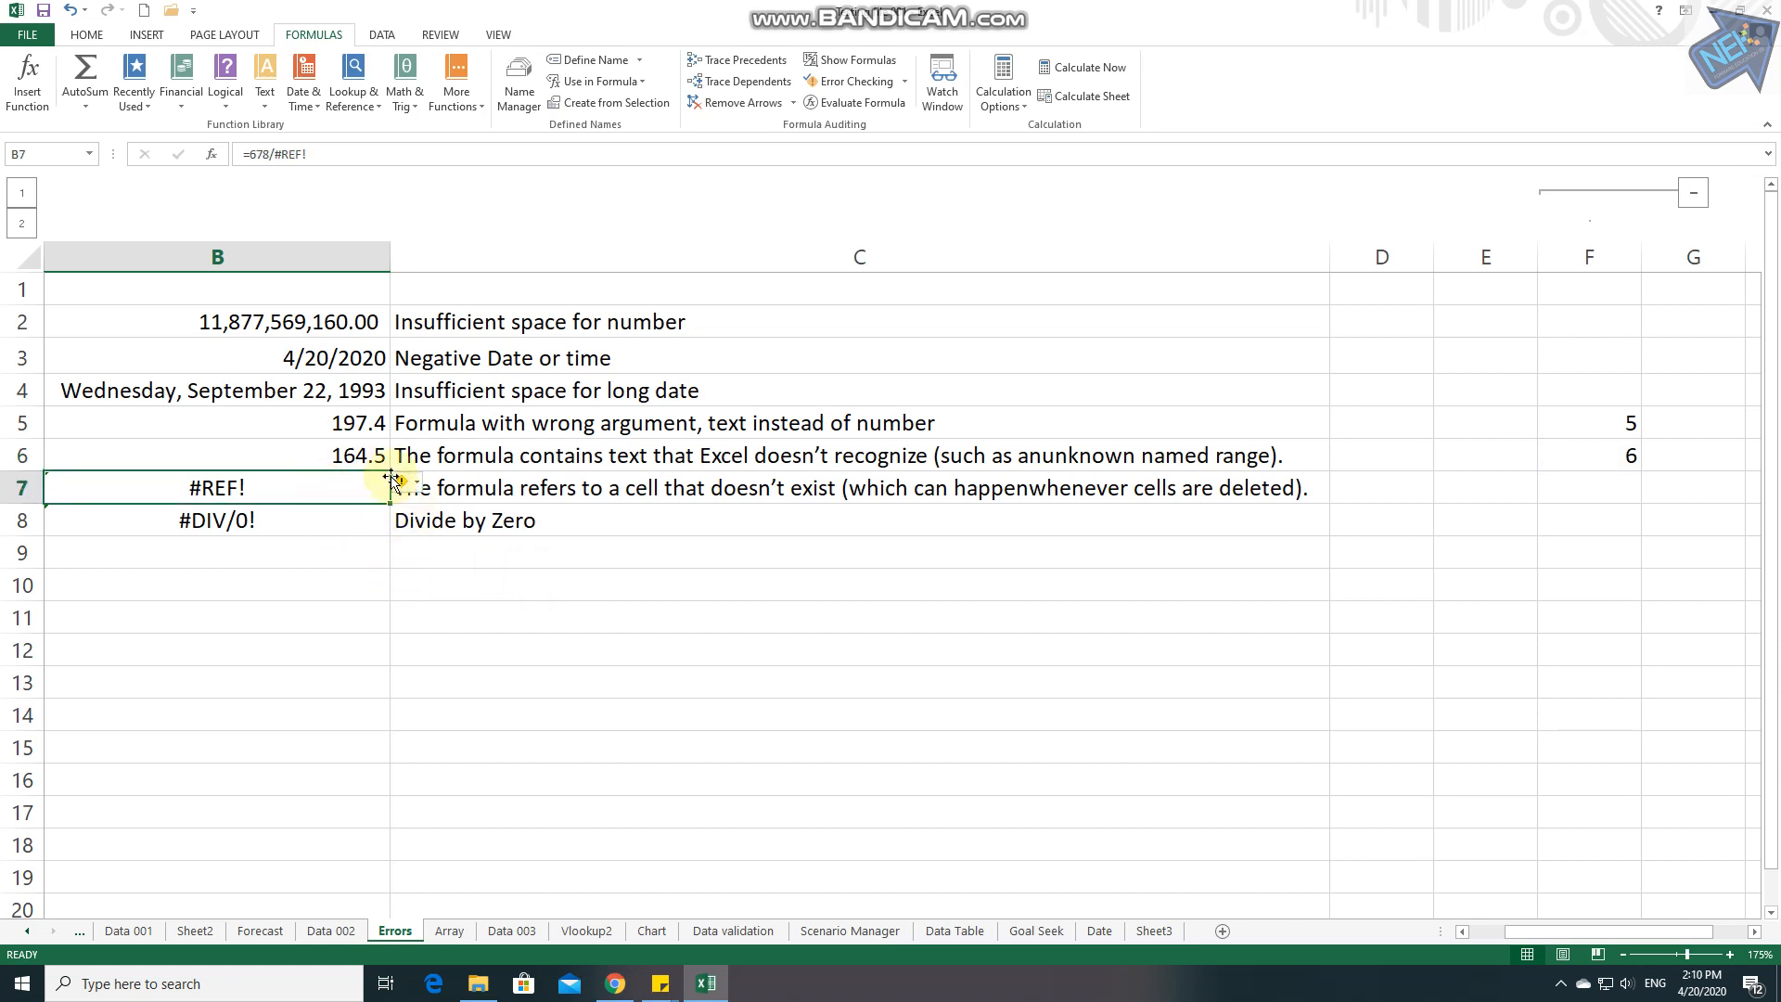
{"action": "double_click", "coordinate": [276, 154]}
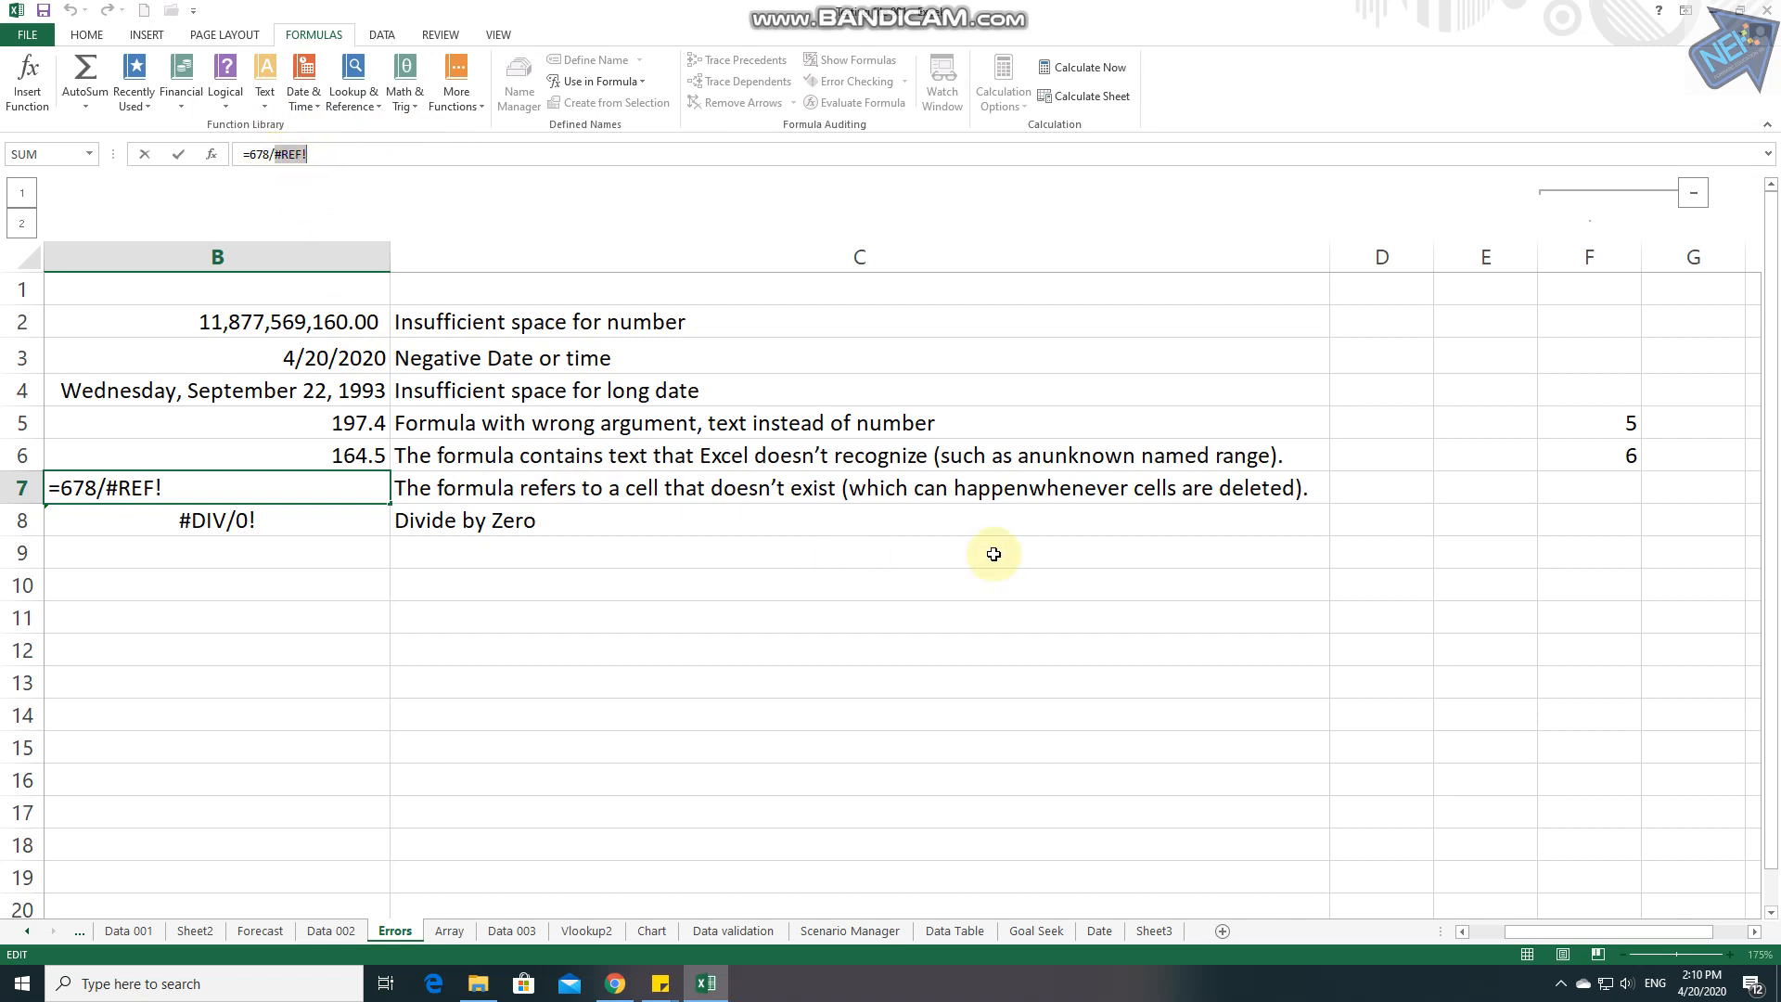
{"action": "left_click", "coordinate": [1602, 422]}
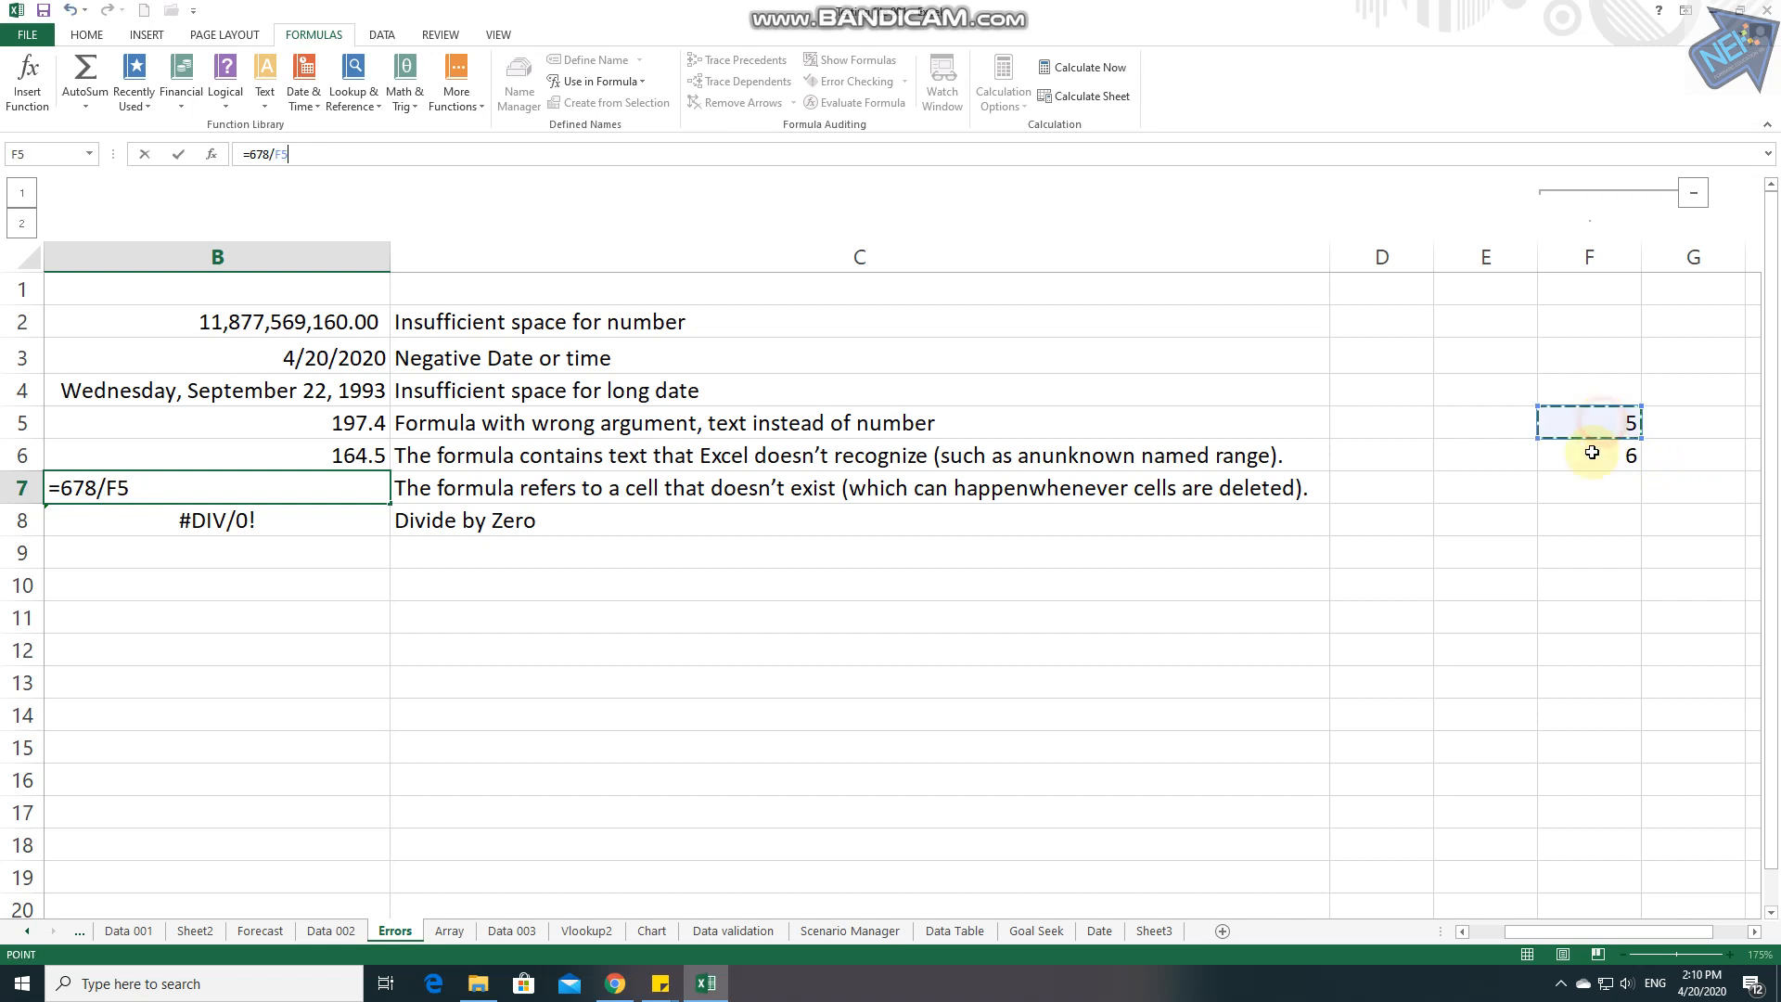
{"action": "key", "text": "Return"}
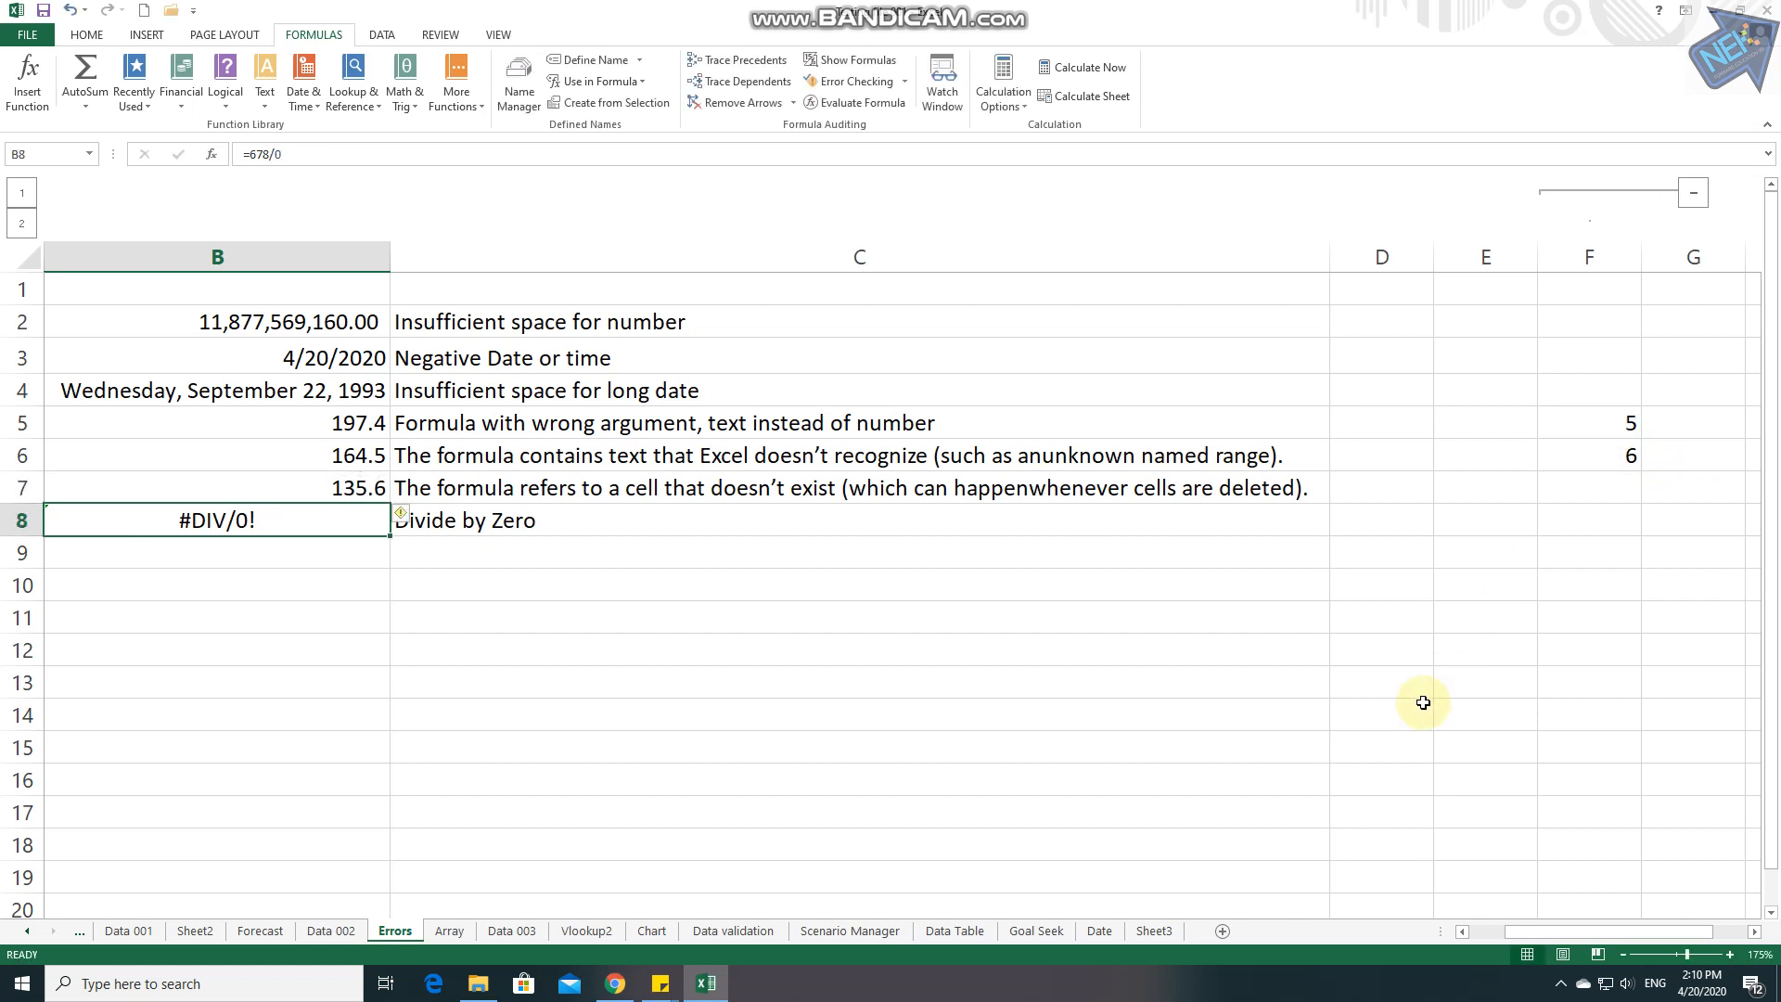
{"action": "left_click", "coordinate": [311, 487]}
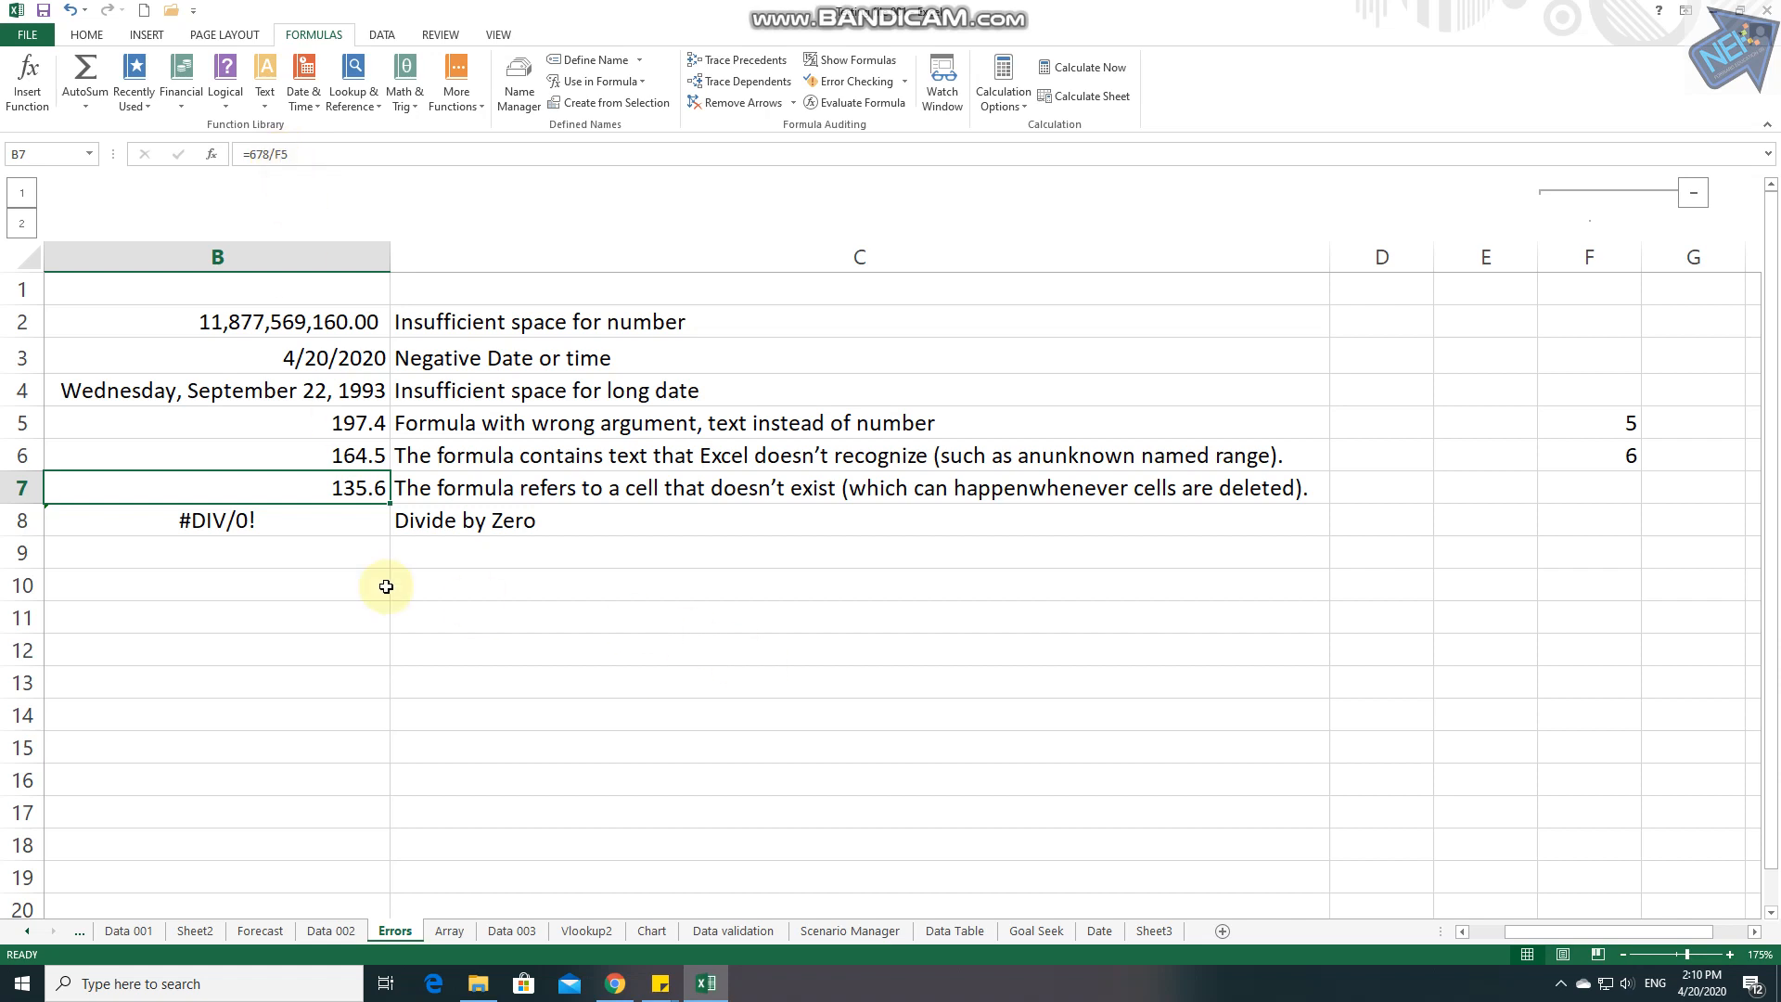
Step: Inspect the divide-by-zero formula in B8 and change its divisor to 2, making it =678/2
{"action": "left_click", "coordinate": [361, 526]}
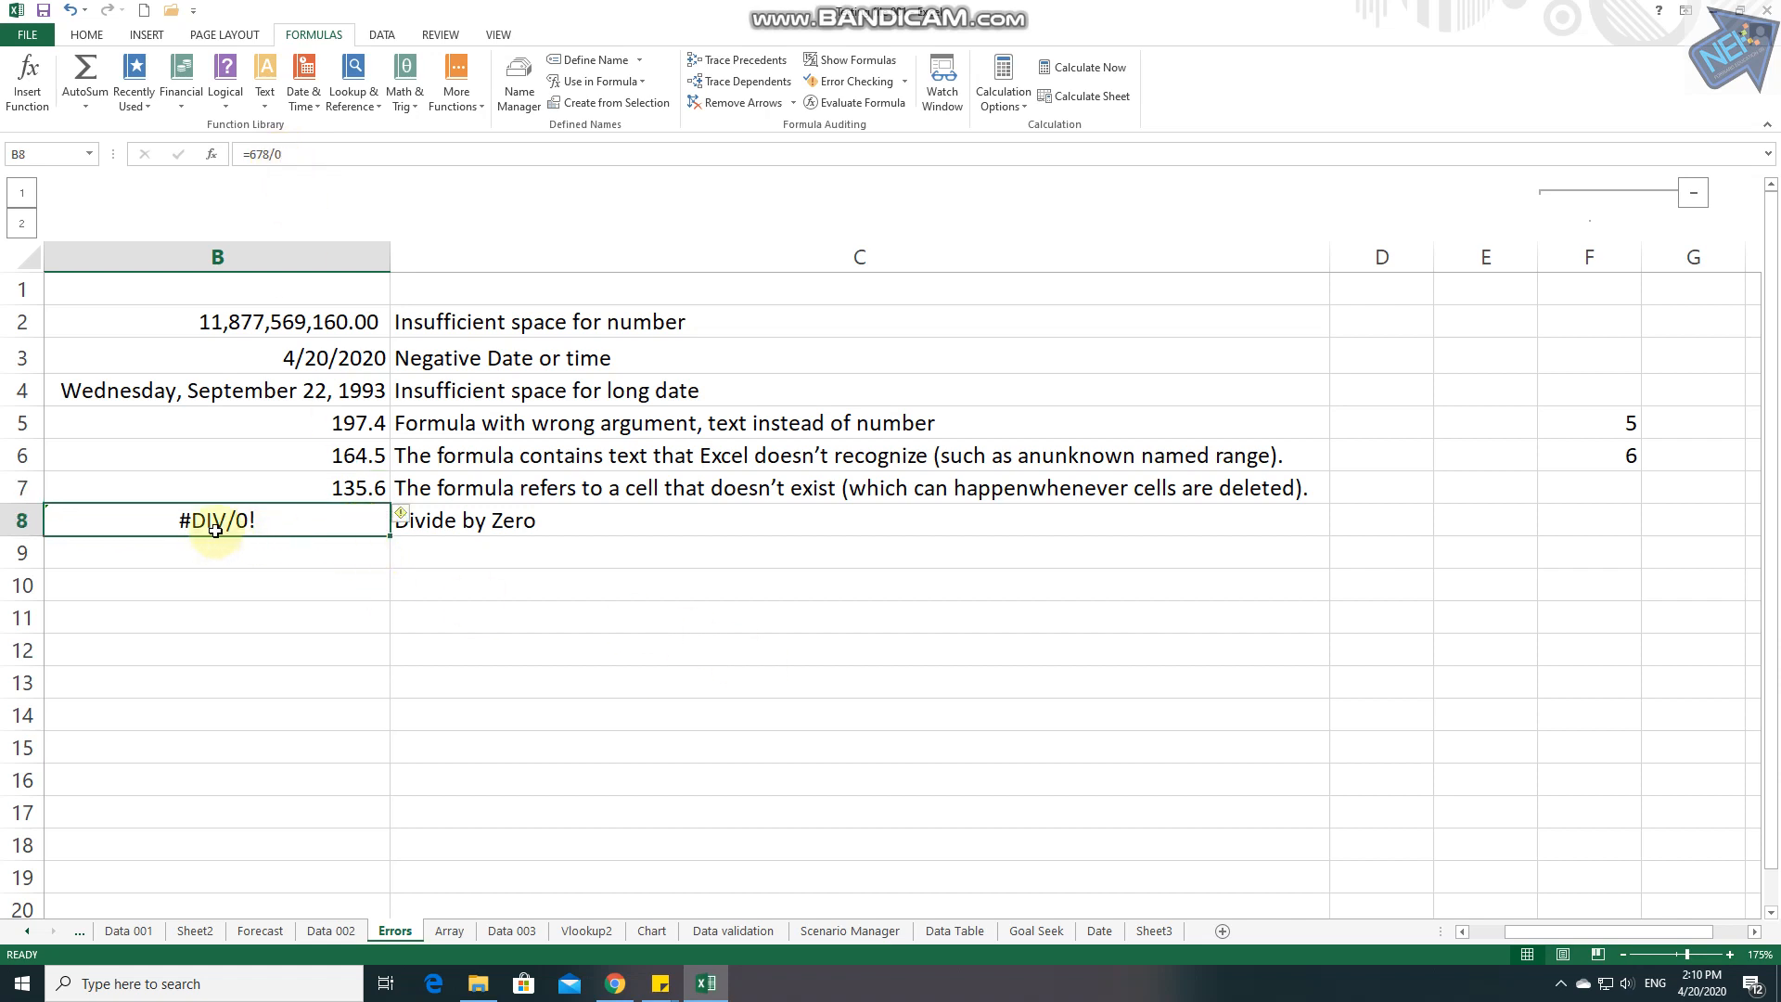
{"action": "left_click", "coordinate": [265, 155]}
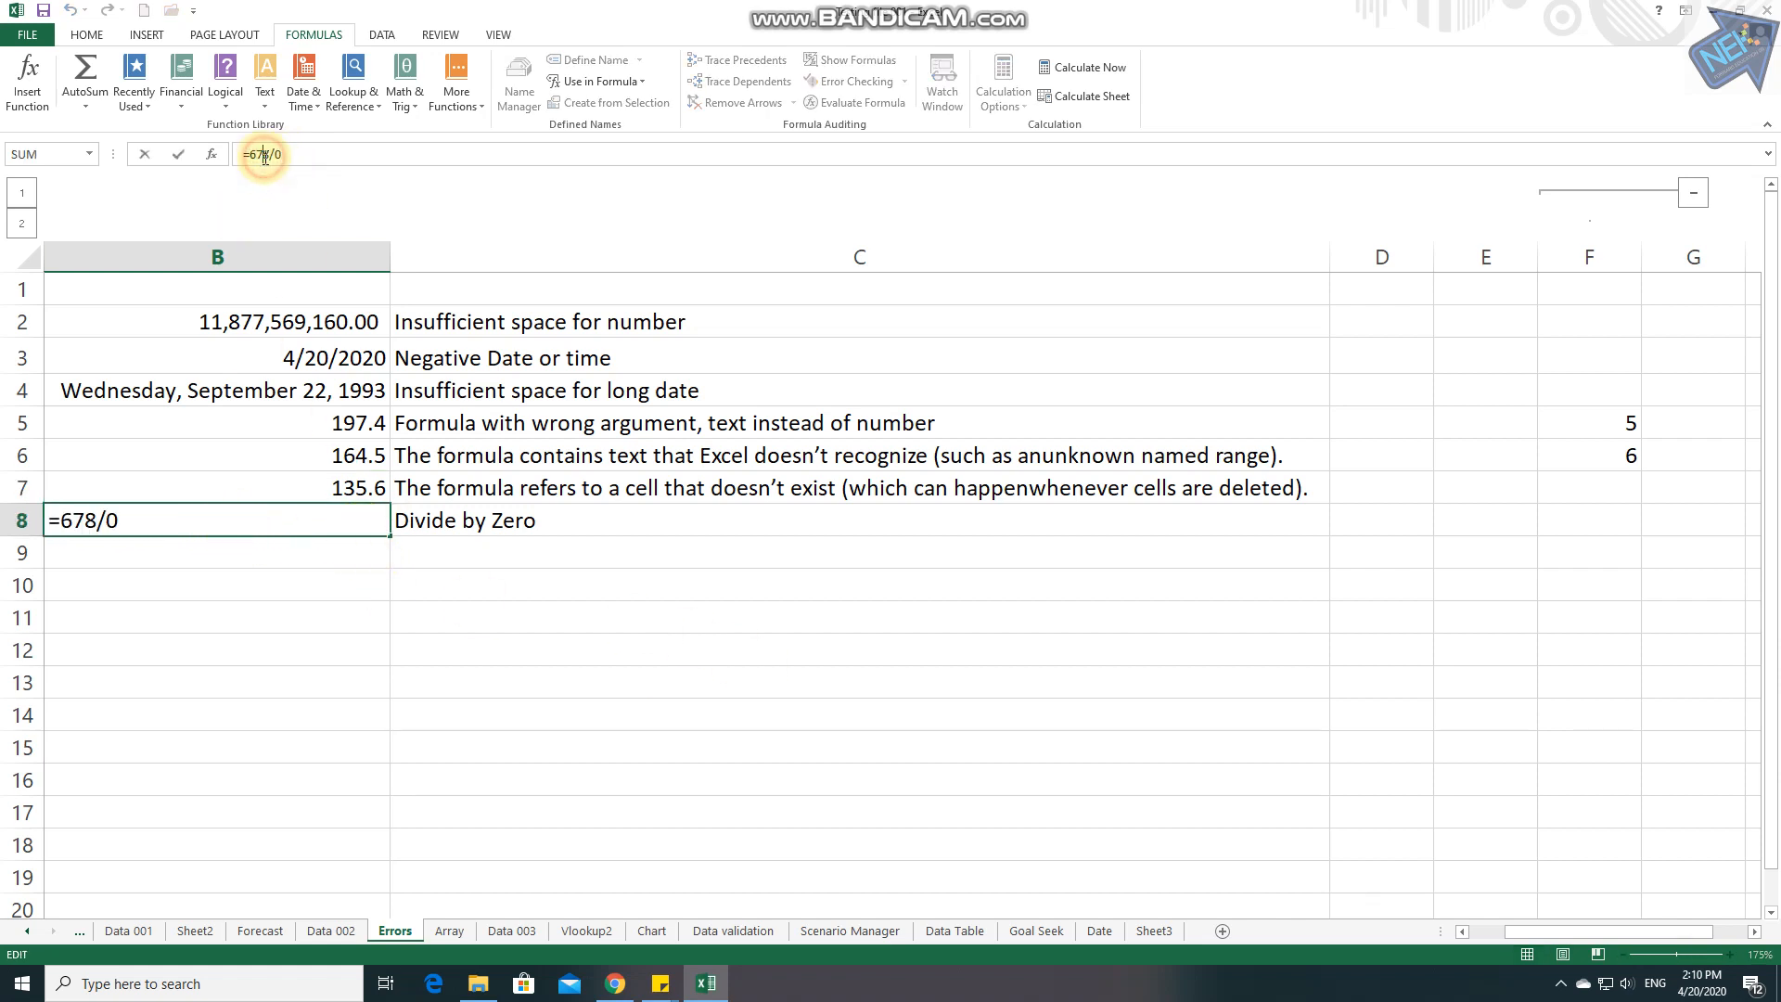
{"action": "key", "text": "Escape"}
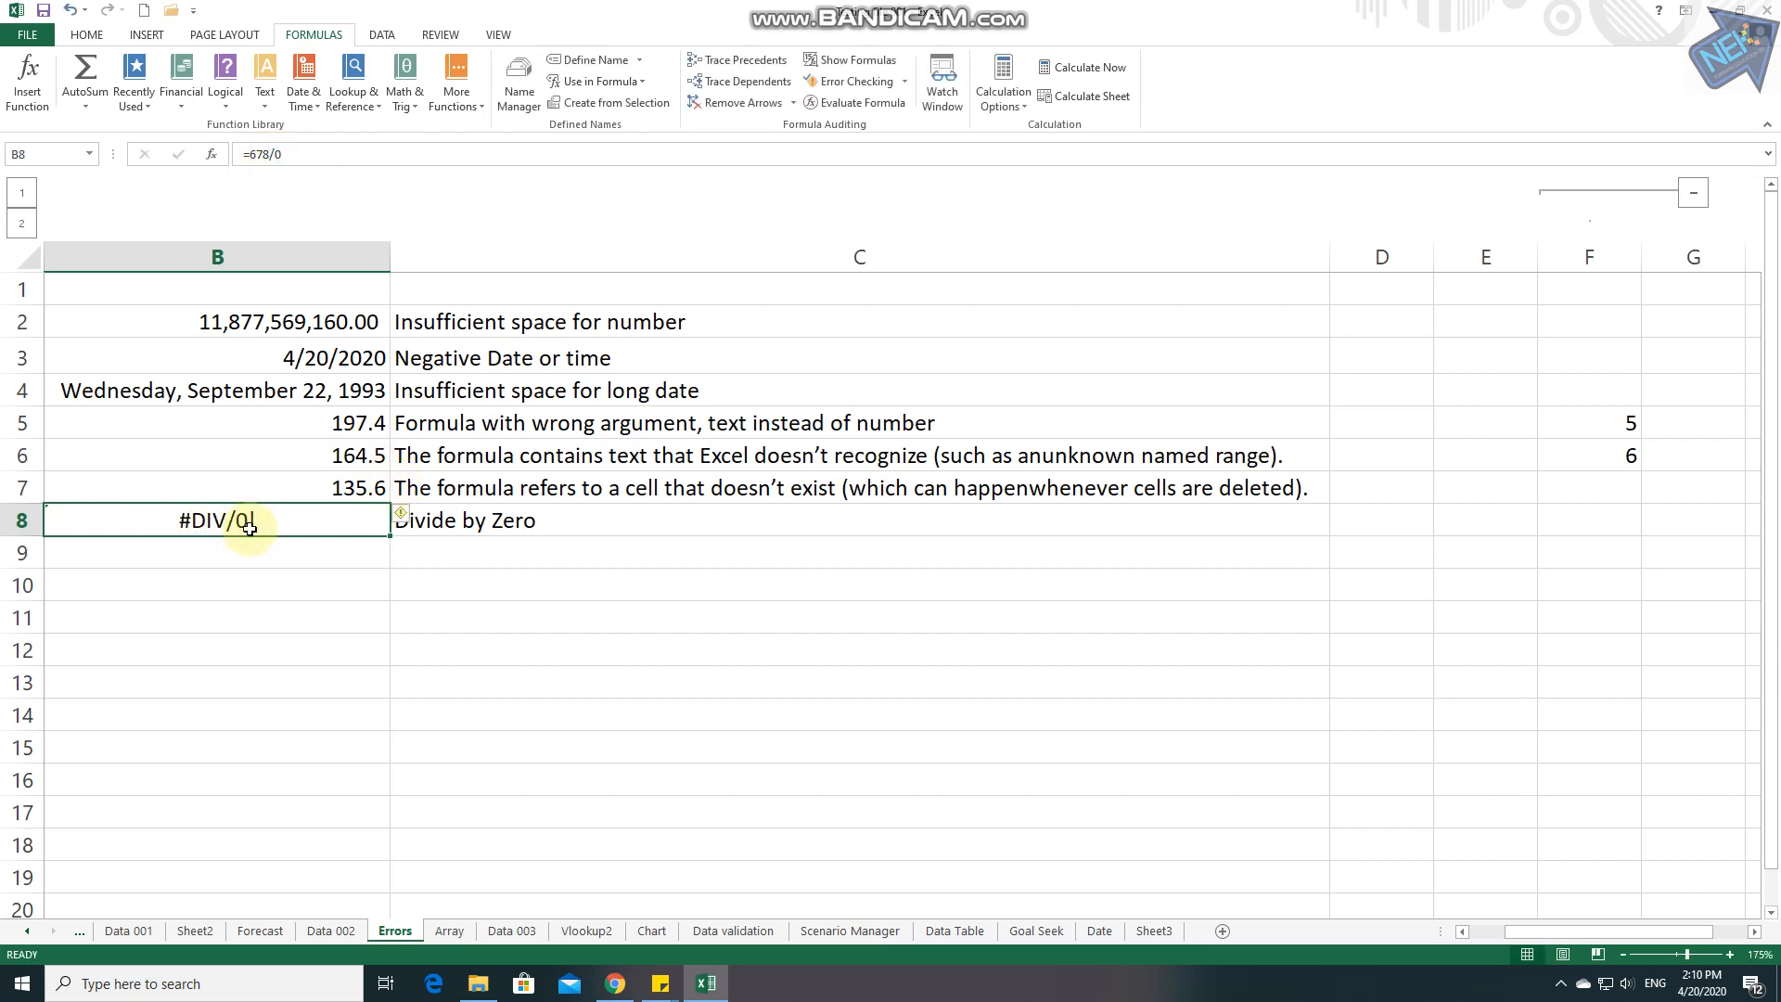
{"action": "left_click", "coordinate": [279, 155]}
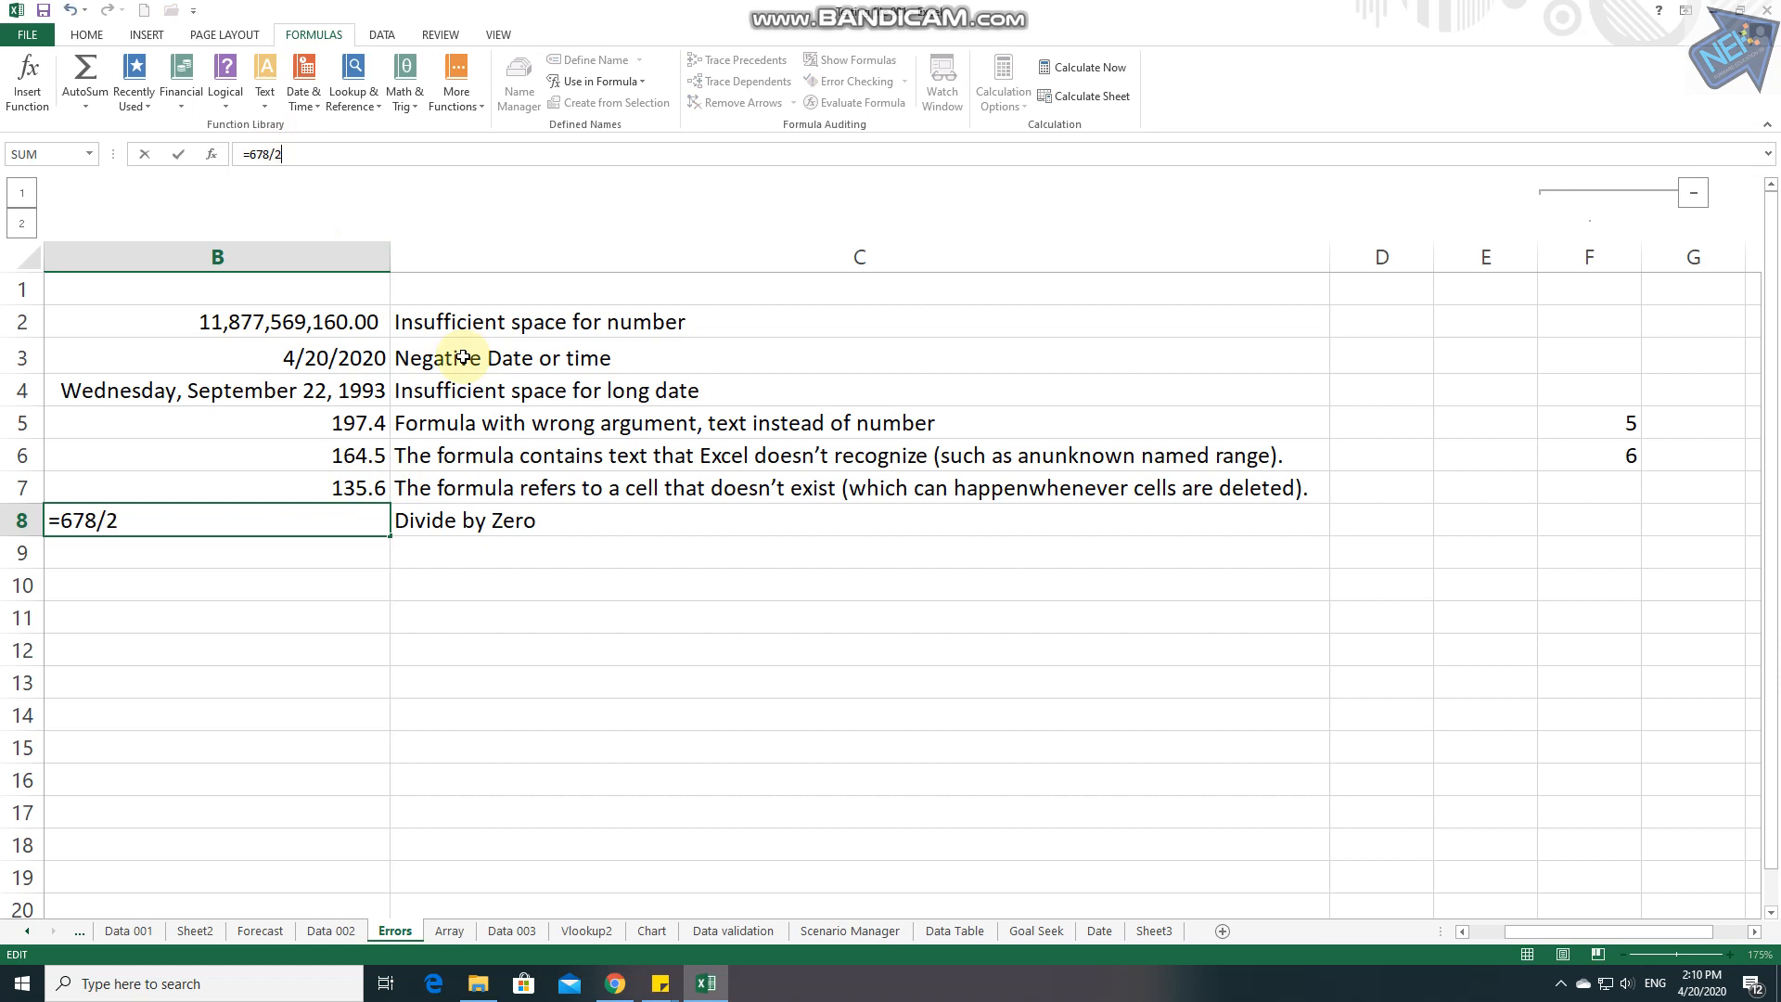
{"action": "type", "text": "2"}
{"action": "key", "text": "Return"}
{"action": "left_click", "coordinate": [449, 520]}
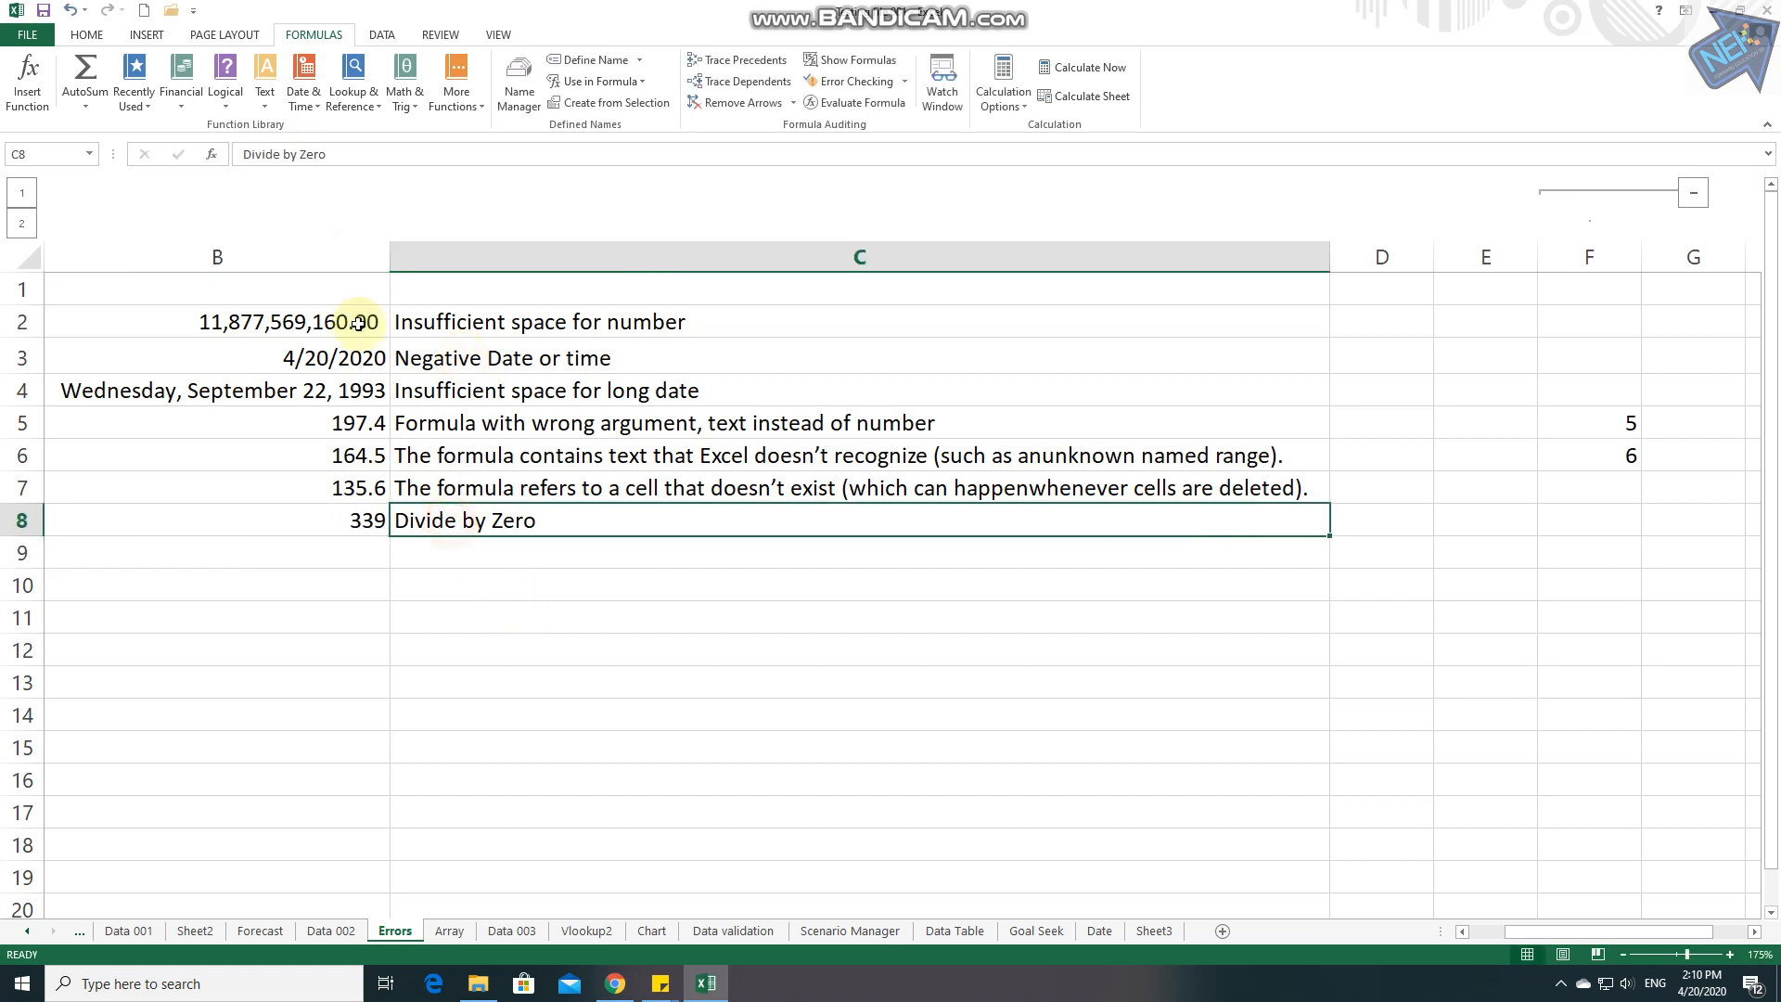
Step: Review the corrected range B2:C8 and undo the last four corrections, made in B8, B7, B6 and F5
{"action": "mouse_move", "coordinate": [358, 323]}
{"action": "left_mouse_down"}
{"action": "mouse_move", "coordinate": [470, 507]}
{"action": "mouse_move", "coordinate": [461, 523]}
{"action": "left_mouse_up"}
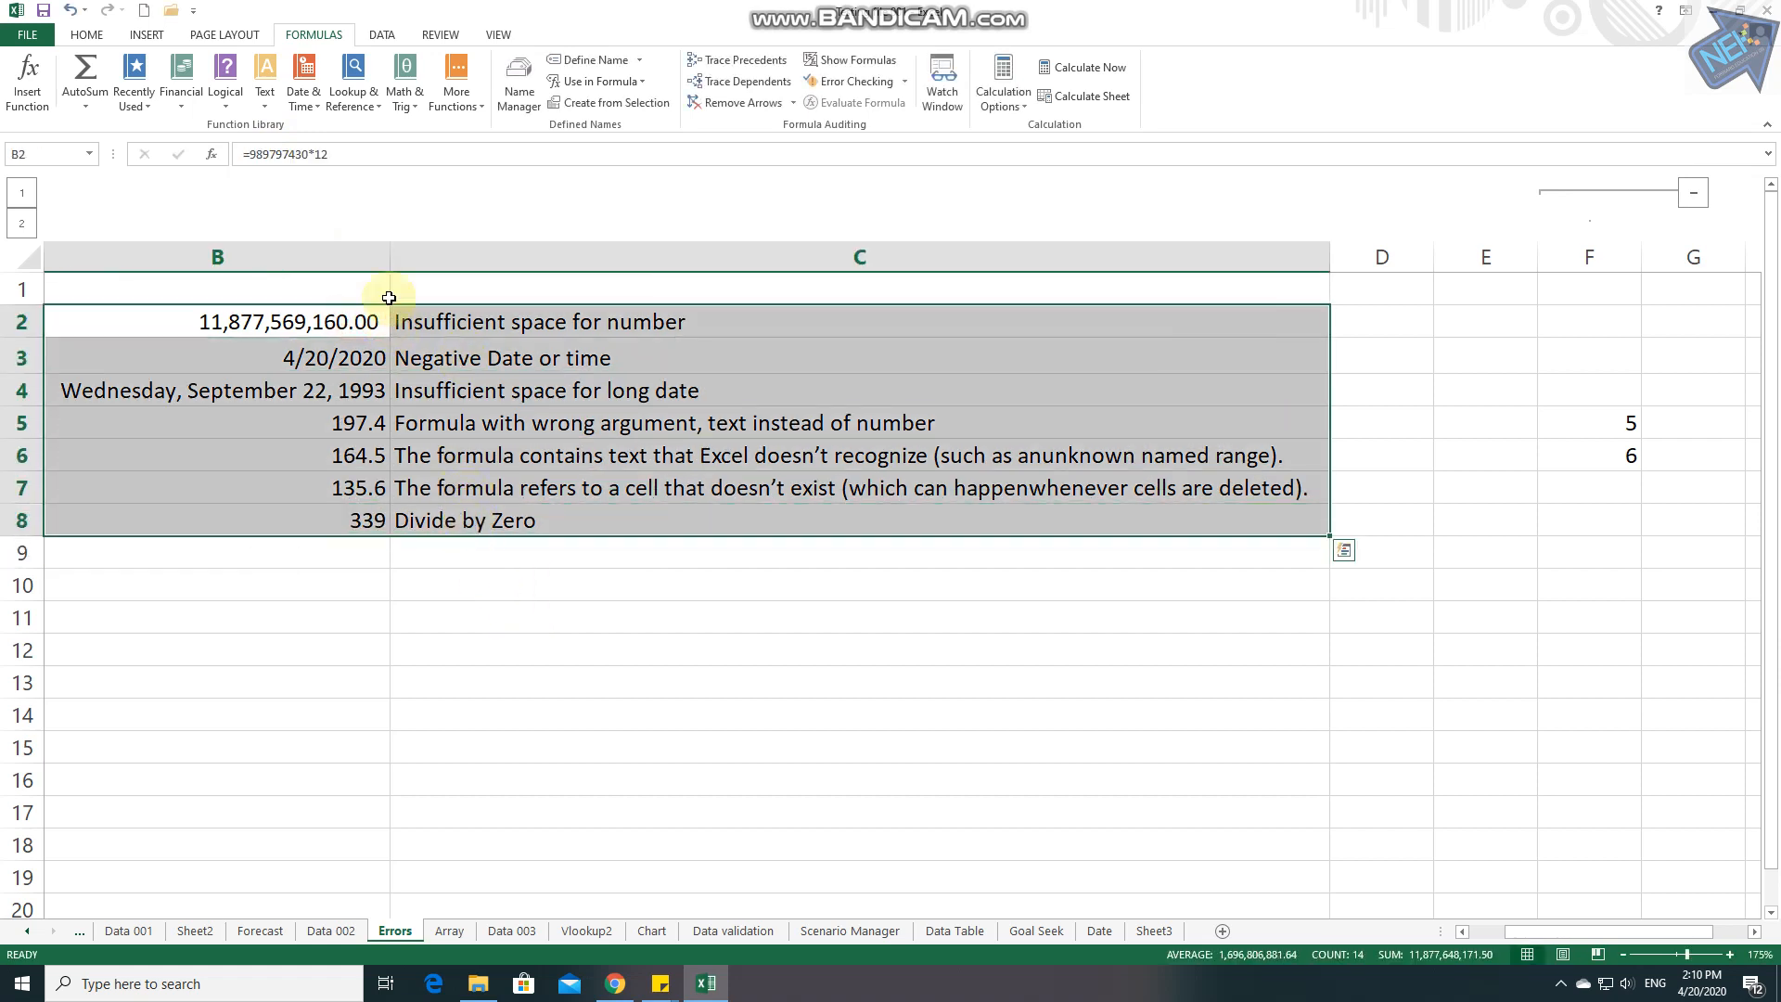
{"action": "left_click", "coordinate": [357, 321]}
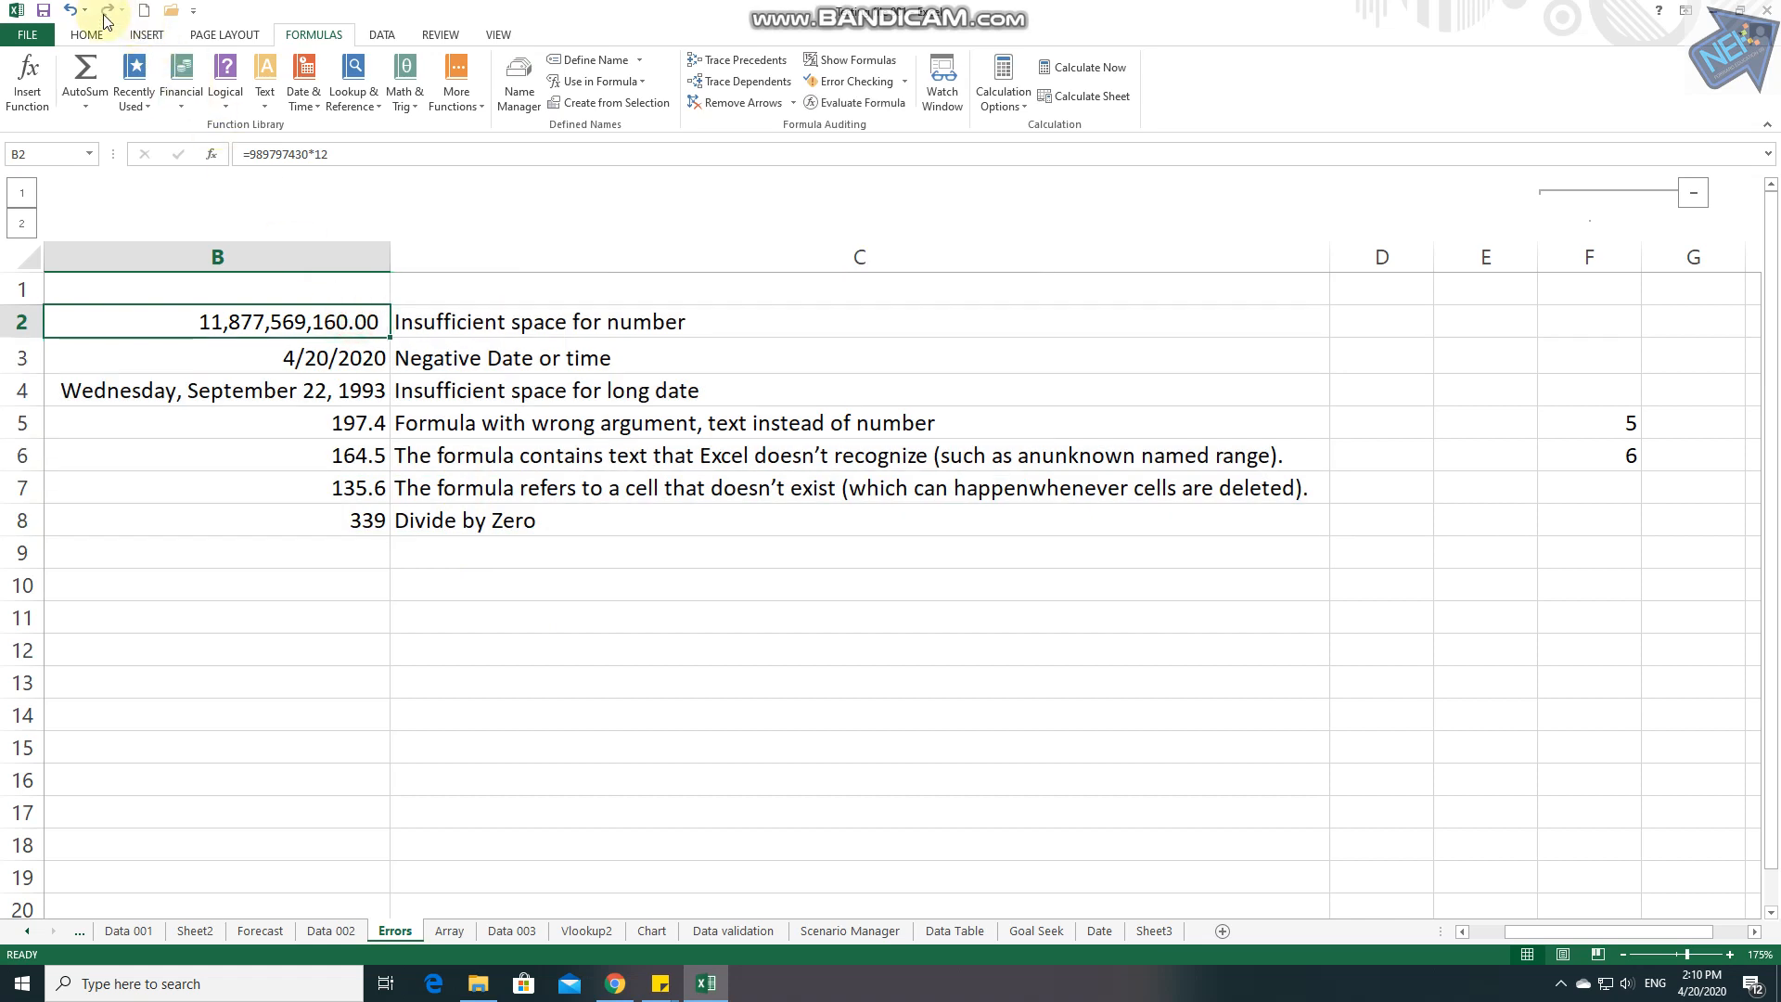
{"action": "left_click", "coordinate": [74, 12]}
{"action": "left_click", "coordinate": [74, 12]}
{"action": "left_click", "coordinate": [75, 12]}
{"action": "left_click", "coordinate": [74, 12]}
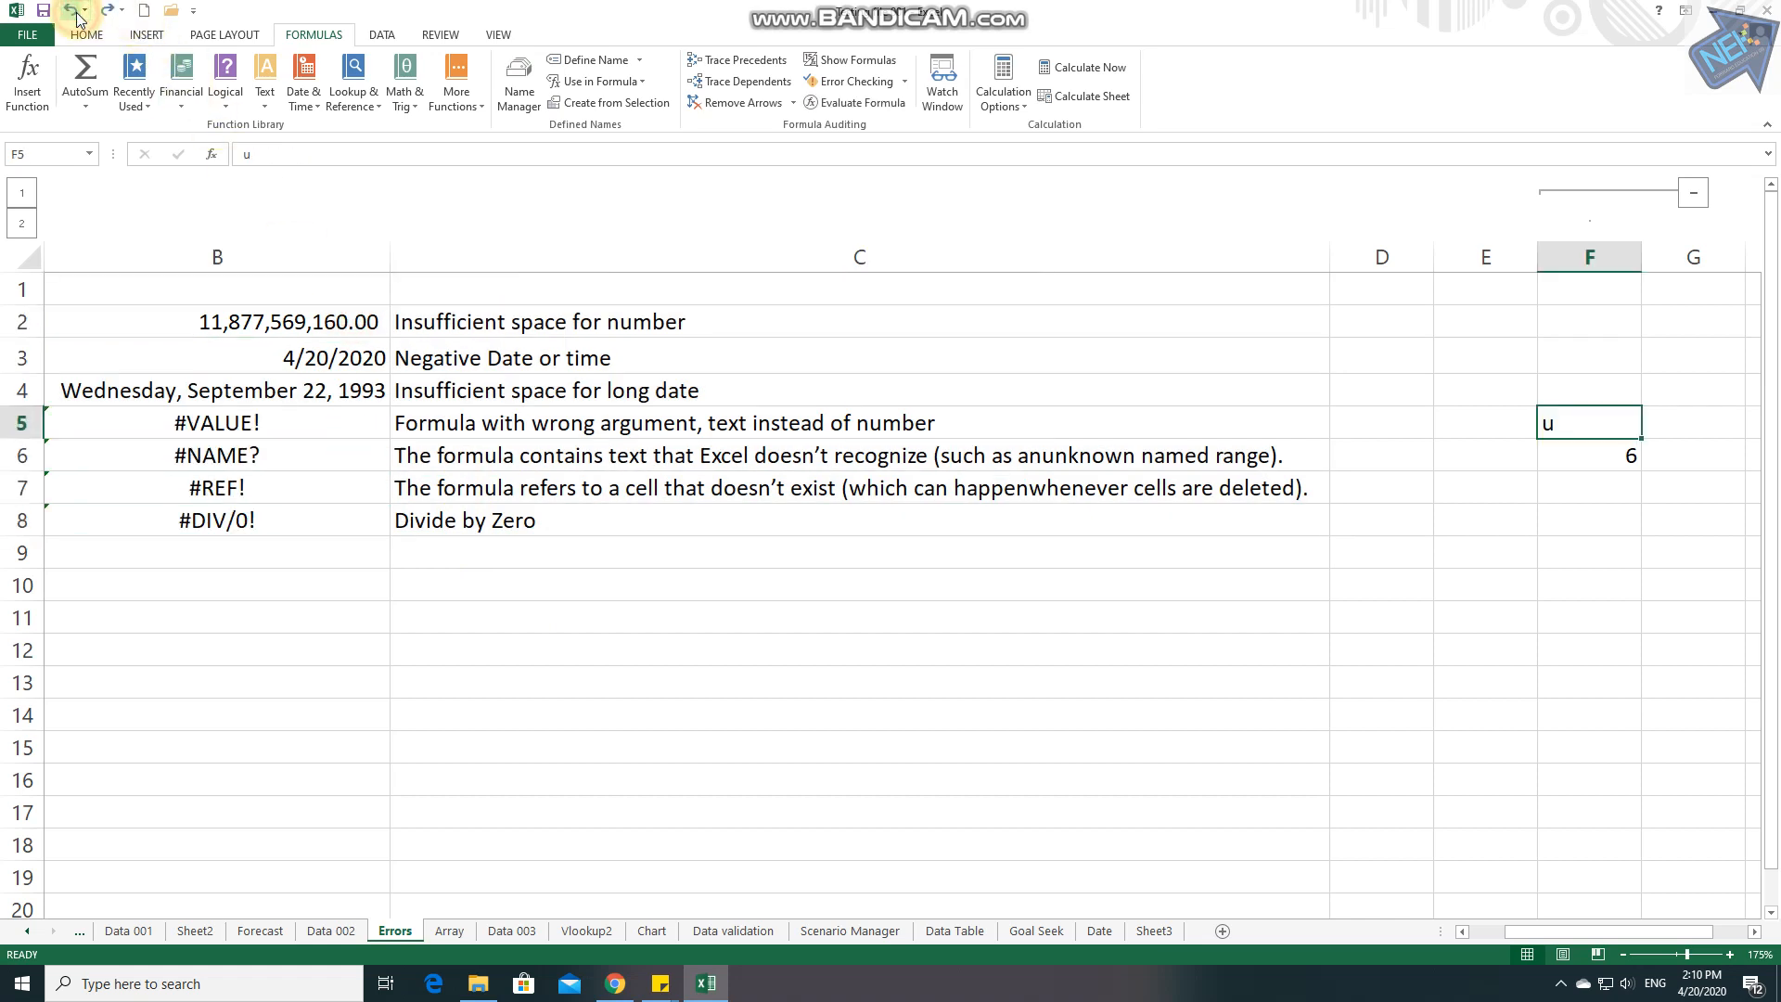